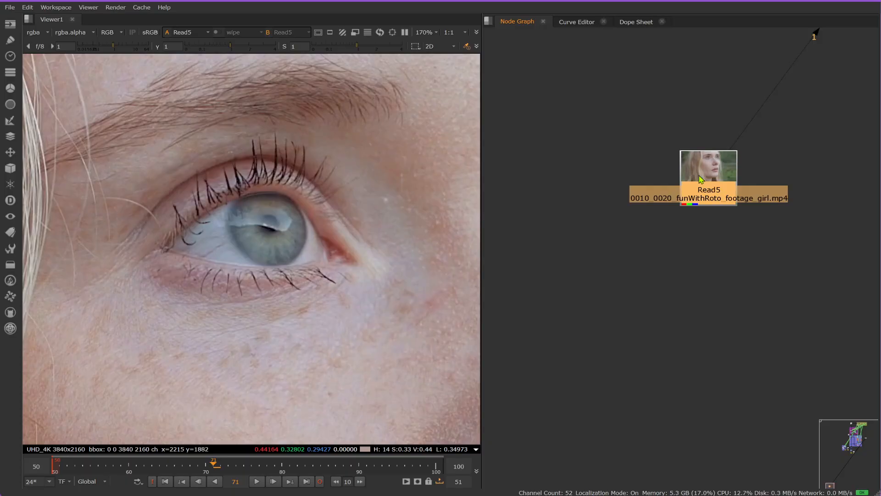
Step: Check the Read5 footage's alpha channel across the whole frame and return the viewer to full colour
{"action": "left_click", "coordinate": [37, 33]}
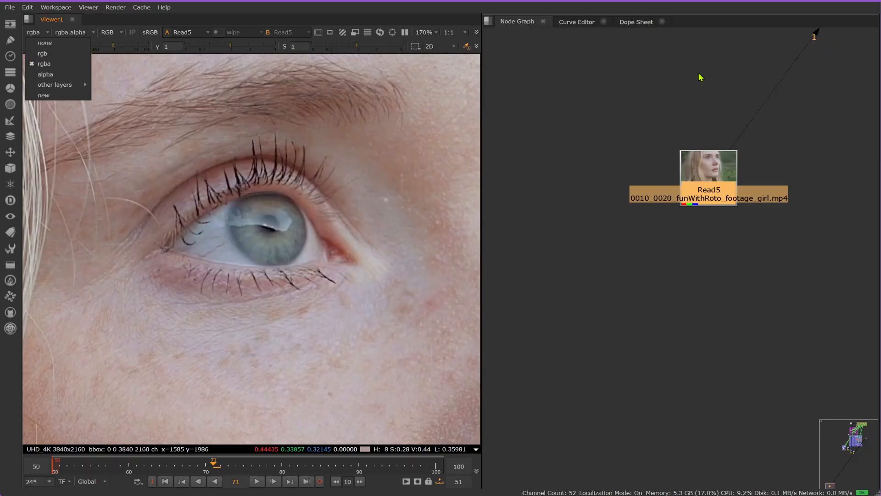
{"action": "left_click", "coordinate": [629, 81]}
{"action": "scroll", "coordinate": [202, 234], "scroll_direction": "down", "scroll_amount": 5}
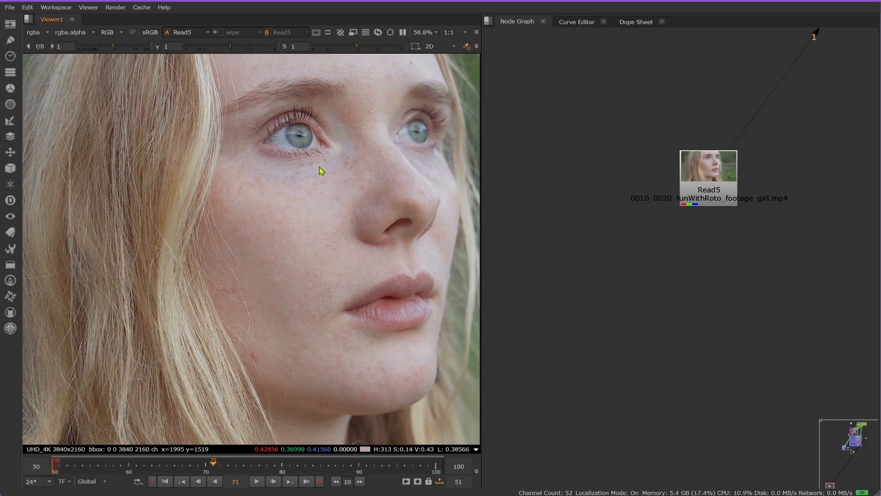
{"action": "key", "text": "a"}
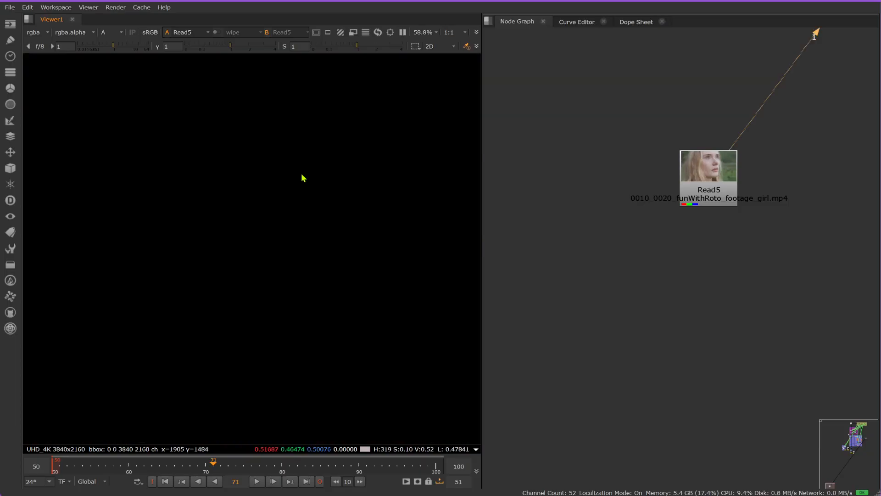
{"action": "scroll", "coordinate": [305, 175], "scroll_direction": "down", "scroll_amount": 3}
{"action": "middle_click_drag", "start_coordinate": [338, 172], "coordinate": [303, 192]}
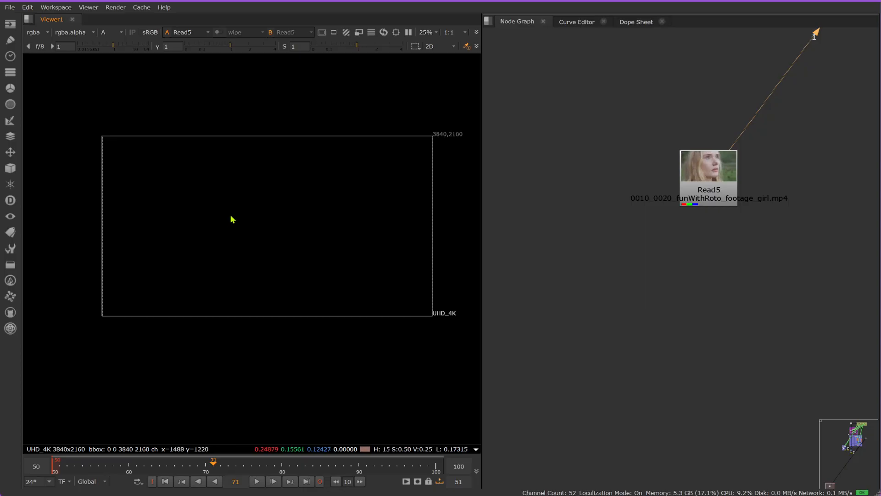
{"action": "key", "text": "a"}
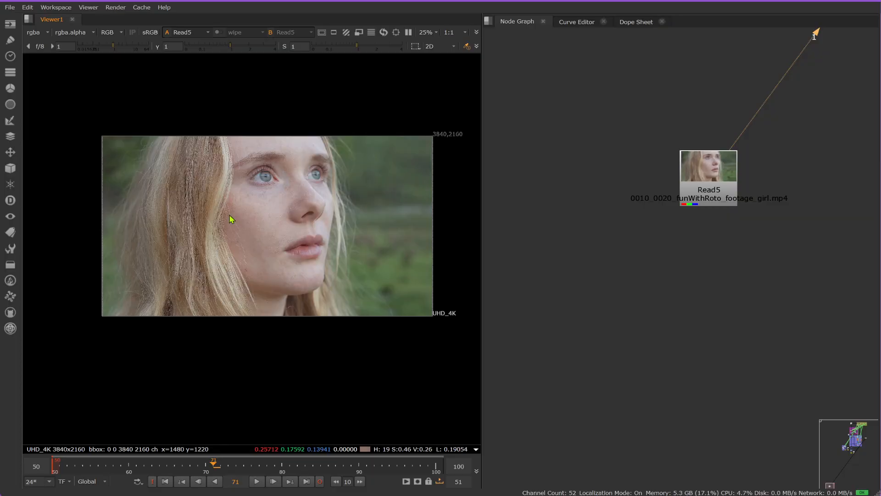
Step: Show the alpha layer of the footage in the viewer and set the displayed layer back to rgba
{"action": "left_click", "coordinate": [40, 33]}
{"action": "left_click", "coordinate": [52, 76]}
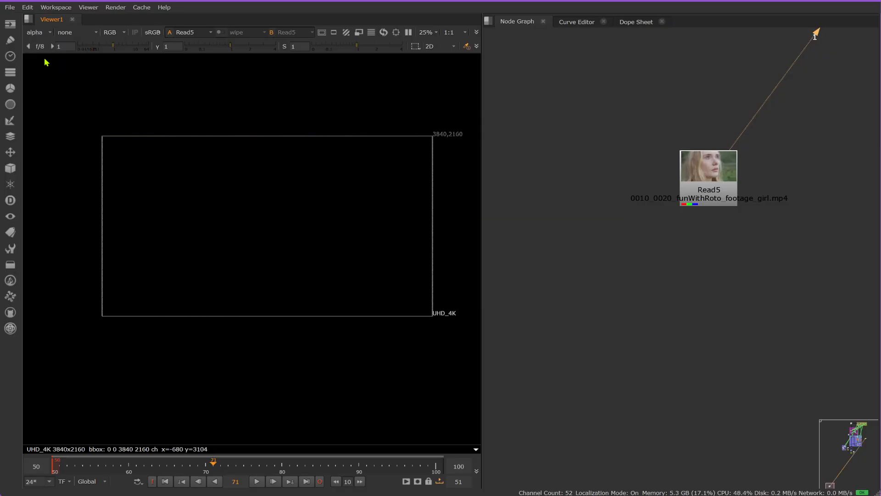
{"action": "left_click", "coordinate": [39, 32]}
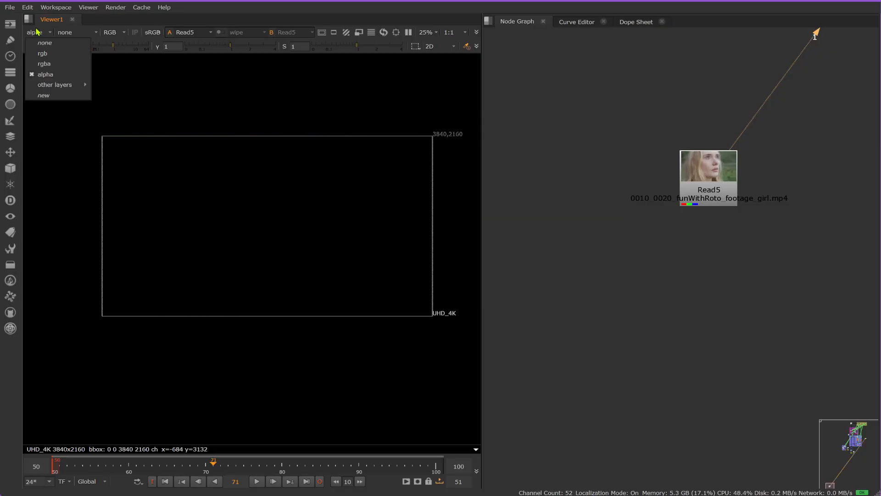
{"action": "left_click", "coordinate": [52, 64]}
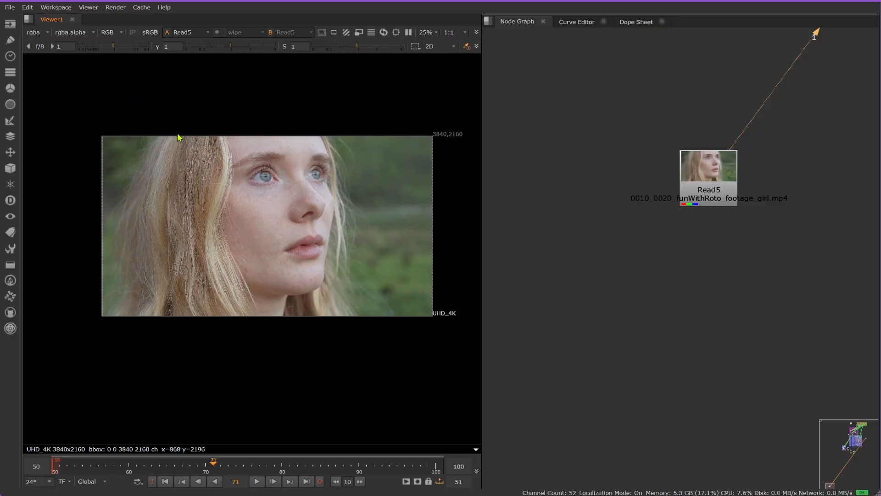
Step: Add an unconnected RotoPaint node in the empty area beside the Read5 node, keeping its properties clear of the eye close-up
{"action": "middle_click_drag", "start_coordinate": [643, 254], "coordinate": [747, 167]}
{"action": "scroll", "coordinate": [255, 164], "scroll_direction": "up", "scroll_amount": 8}
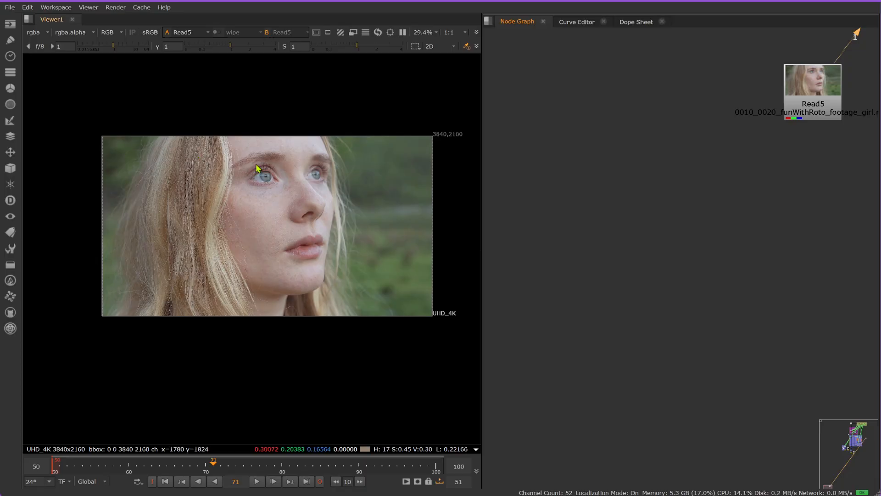
{"action": "scroll", "coordinate": [321, 204], "scroll_direction": "up", "scroll_amount": 2}
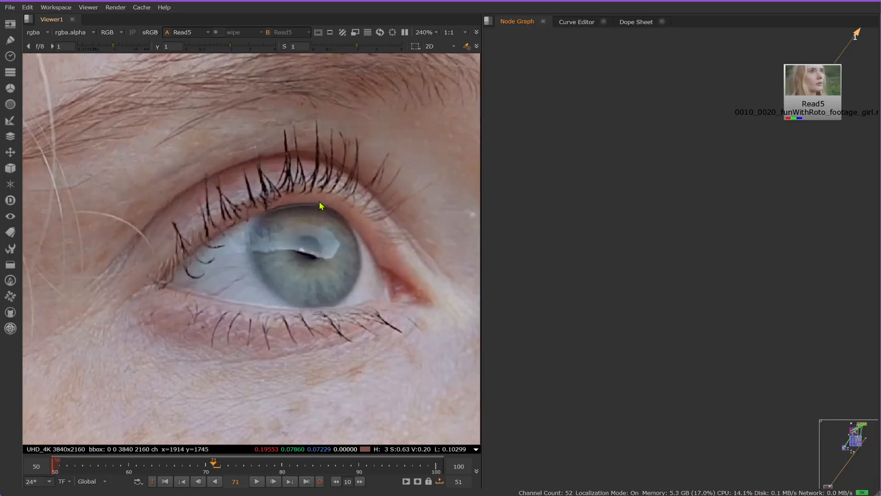
{"action": "scroll", "coordinate": [156, 186], "scroll_direction": "down", "scroll_amount": 2}
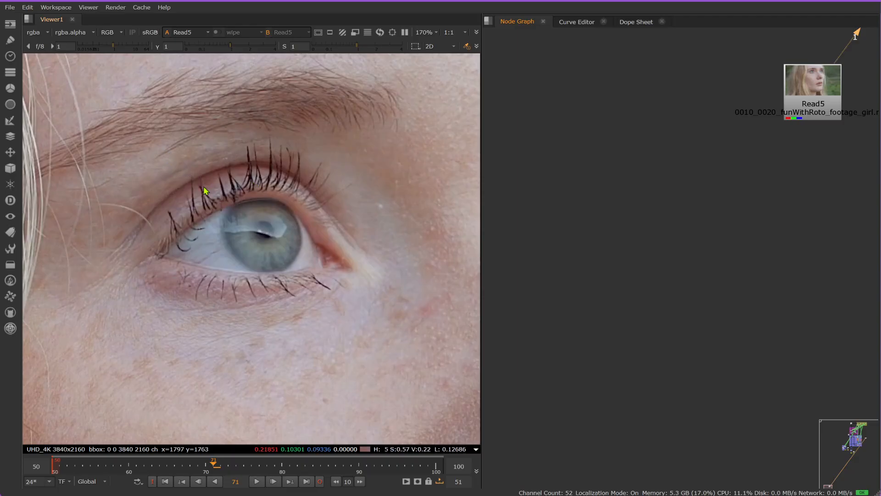
{"action": "scroll", "coordinate": [688, 184], "scroll_direction": "down", "scroll_amount": 2}
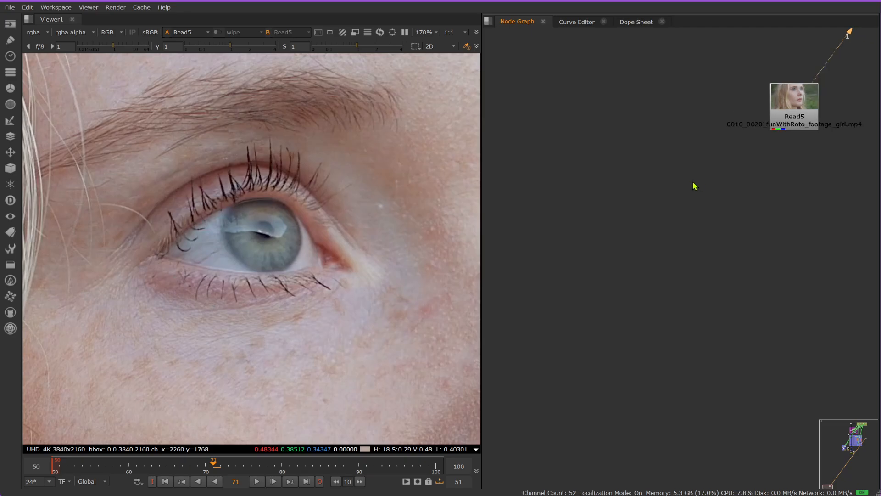
{"action": "key", "text": "p"}
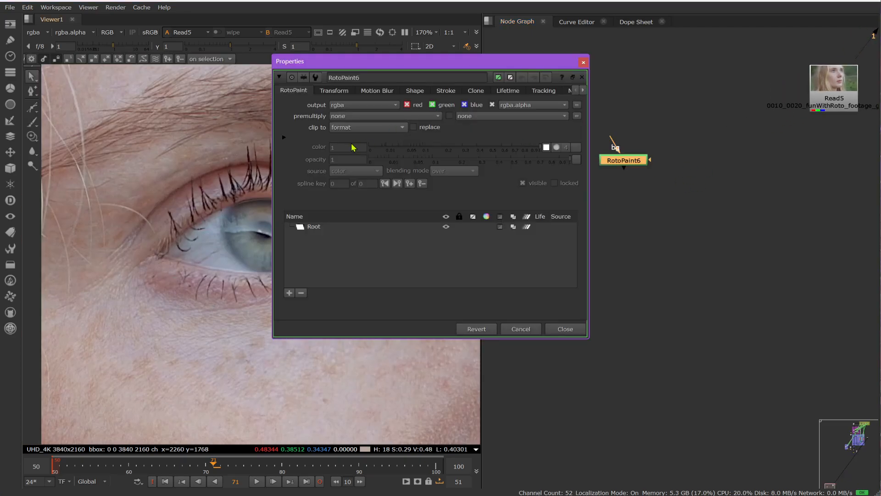
{"action": "left_click_drag", "start_coordinate": [394, 61], "coordinate": [626, 212]}
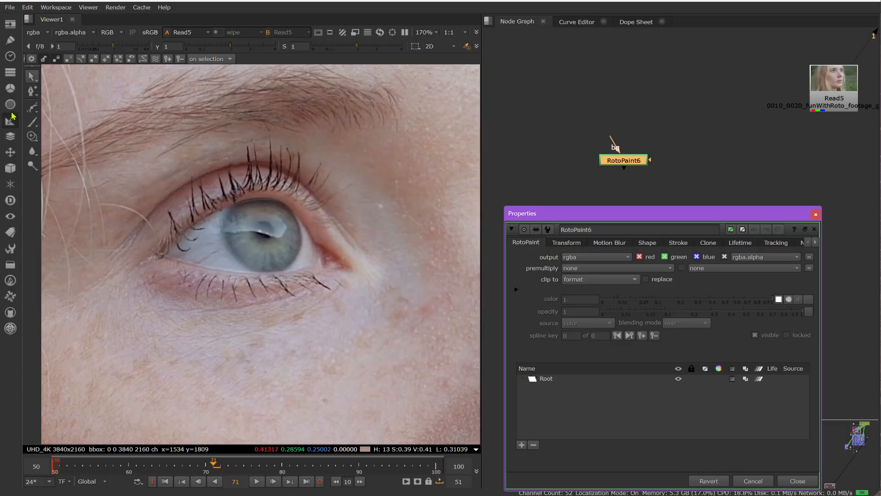
Step: Draw a closed Bezier shape around the whole eye opening, following the upper and lower eyelid edges
{"action": "left_click", "coordinate": [37, 107]}
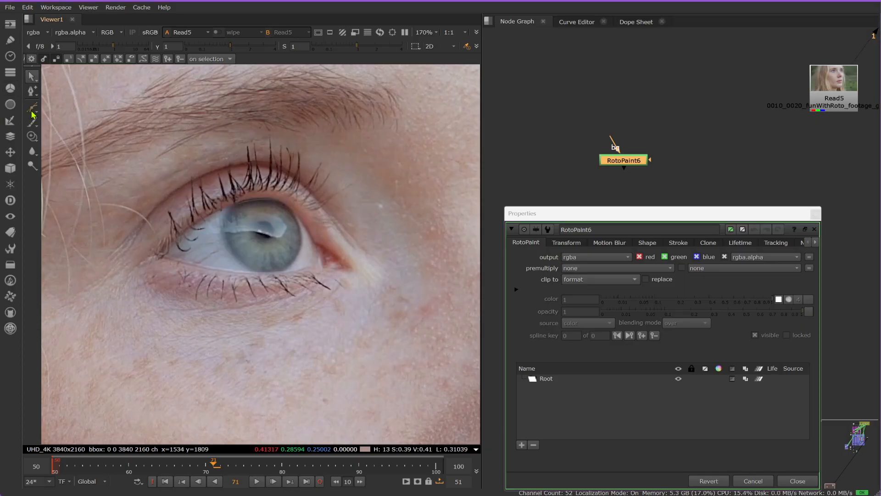
{"action": "left_click", "coordinate": [159, 253]}
{"action": "left_click", "coordinate": [236, 201]}
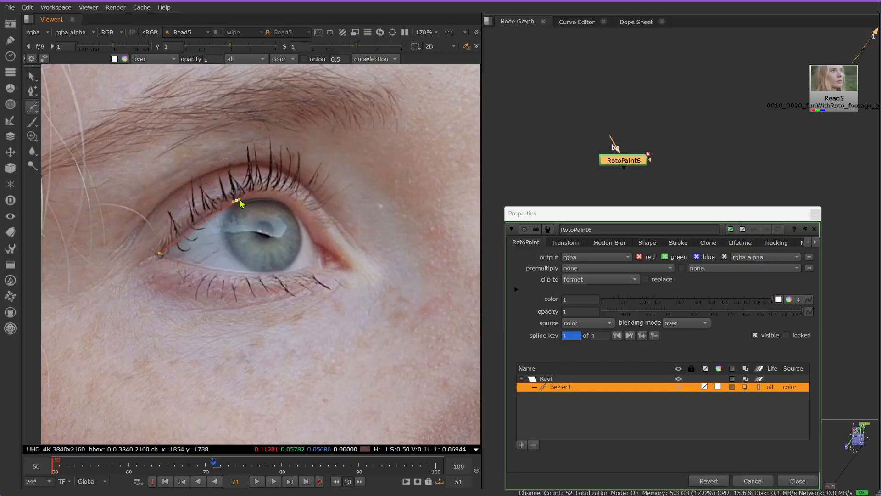
{"action": "left_click", "coordinate": [290, 207]}
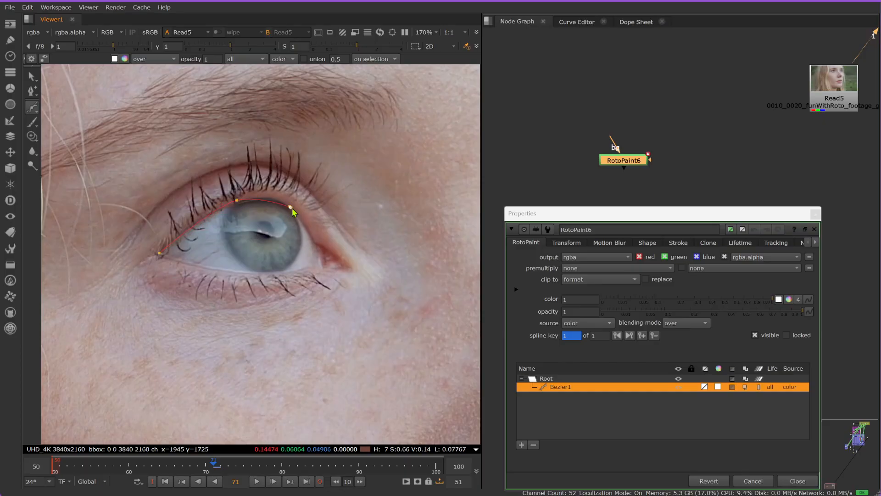
{"action": "left_click", "coordinate": [315, 244]}
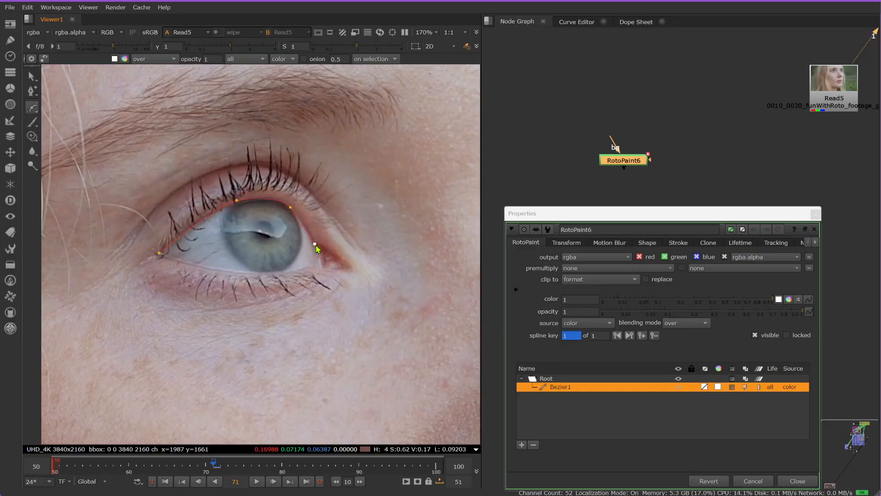
{"action": "left_click", "coordinate": [315, 263]}
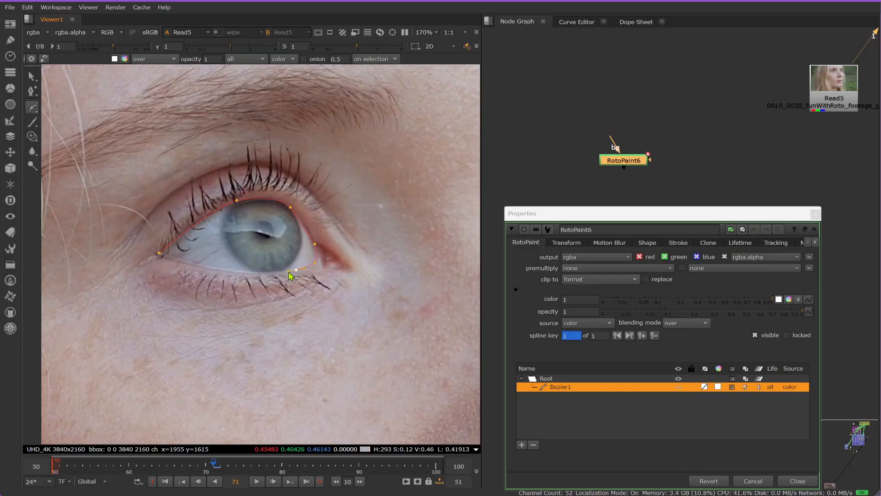
{"action": "left_click_drag", "start_coordinate": [172, 265], "coordinate": [154, 253]}
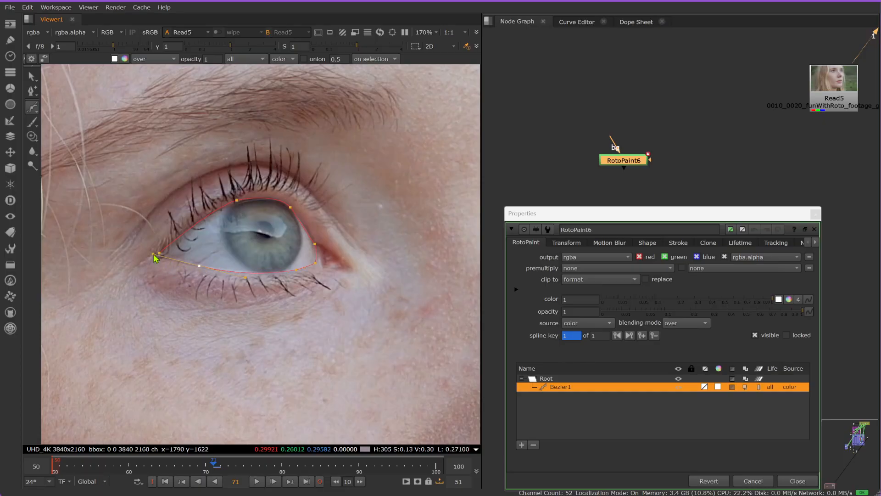
{"action": "key", "text": "q"}
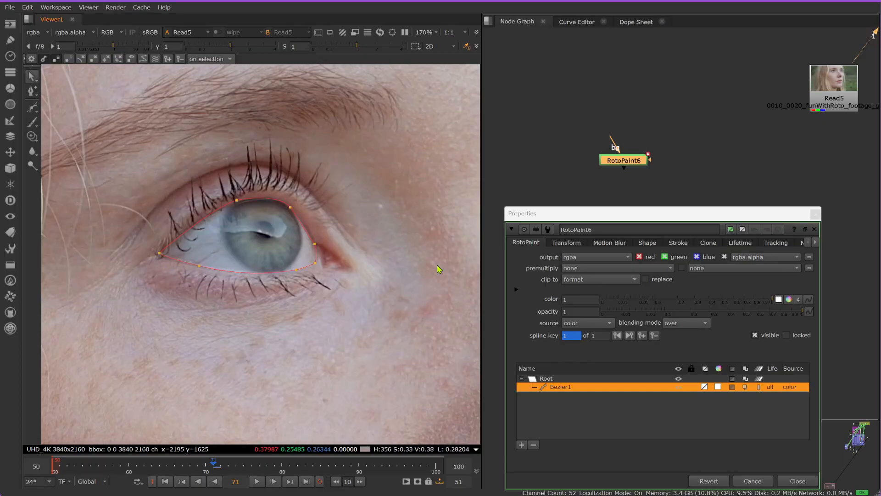
Step: Label the RotoPaint node "eye ALL" and close its properties
{"action": "left_click", "coordinate": [800, 242]}
{"action": "left_click", "coordinate": [693, 264]}
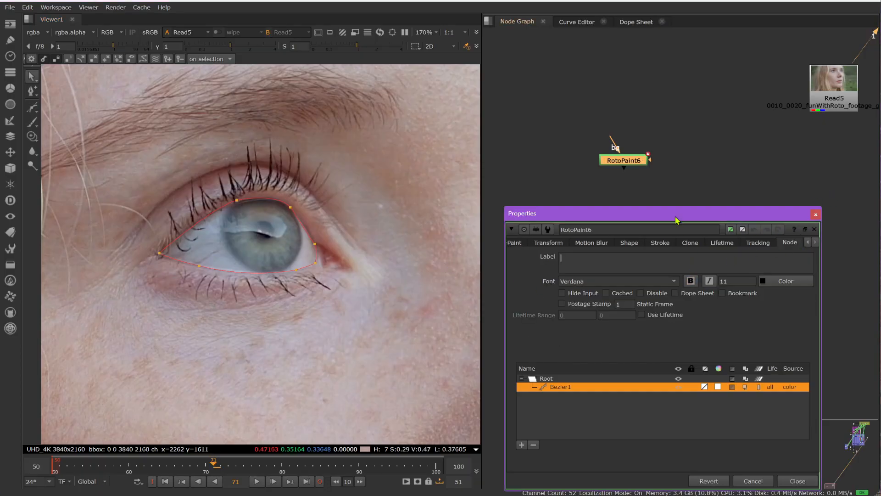
{"action": "type", "text": "eya A"}
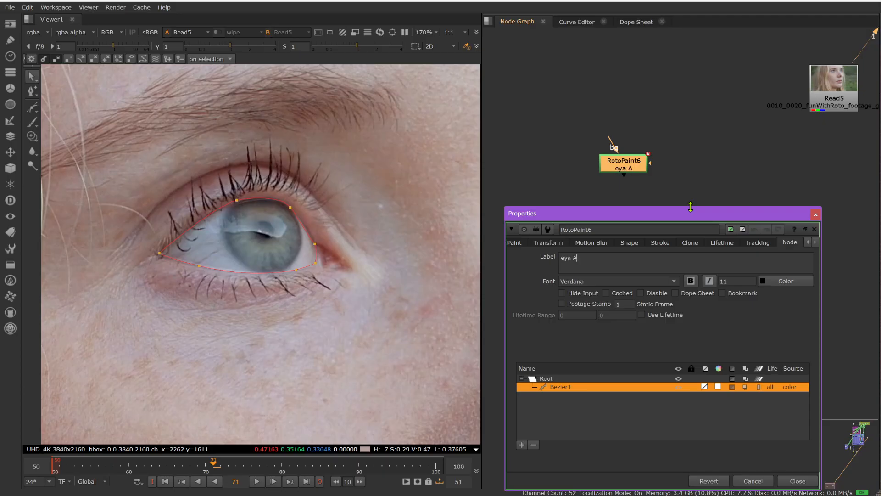
{"action": "type", "text": "L"}
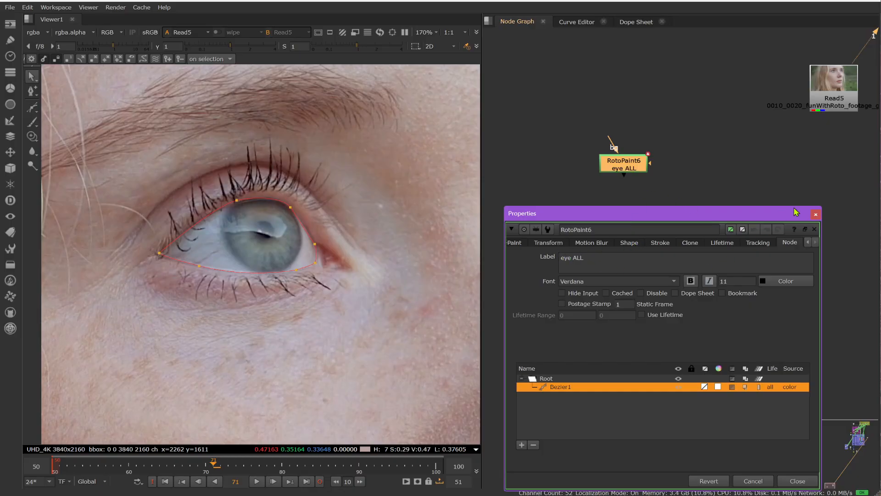
{"action": "left_click", "coordinate": [514, 243]}
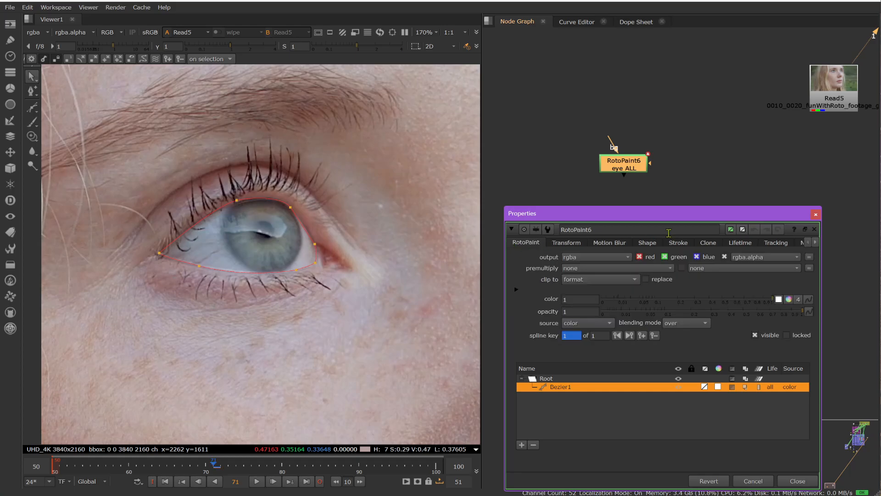
{"action": "left_click", "coordinate": [816, 214]}
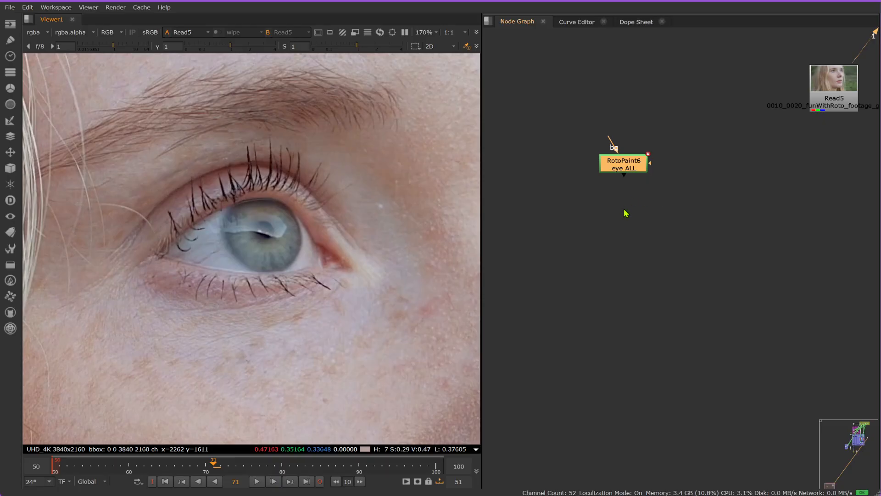
Step: Add a second RotoPaint node below the "eye ALL" node and draw an ellipse centred on the pupil and enclosing the iris
{"action": "key", "text": "p"}
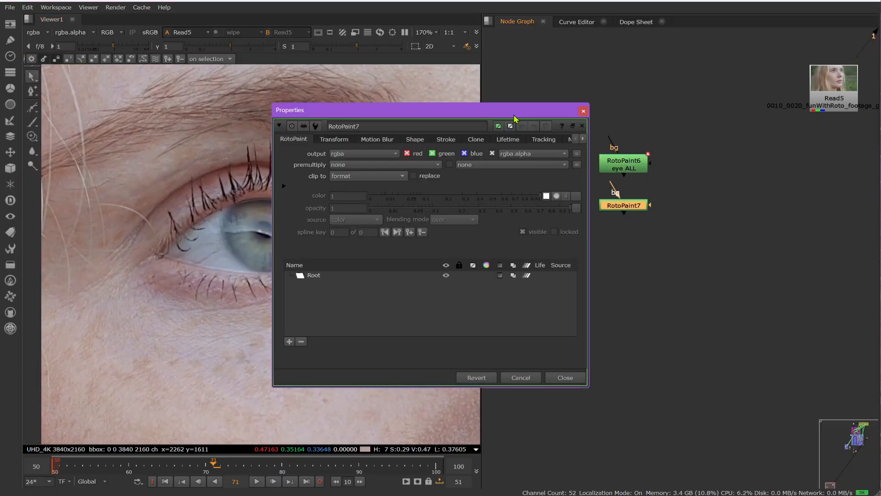
{"action": "left_click_drag", "start_coordinate": [551, 109], "coordinate": [774, 122]}
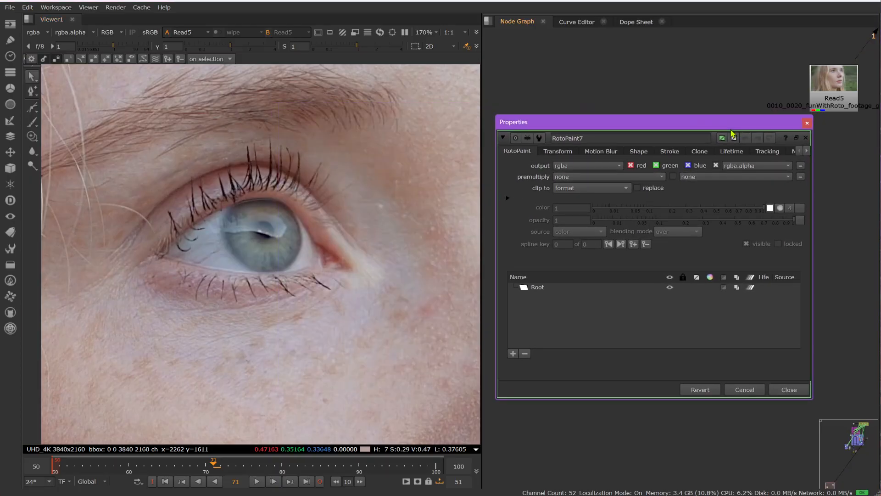
{"action": "left_click", "coordinate": [33, 108]}
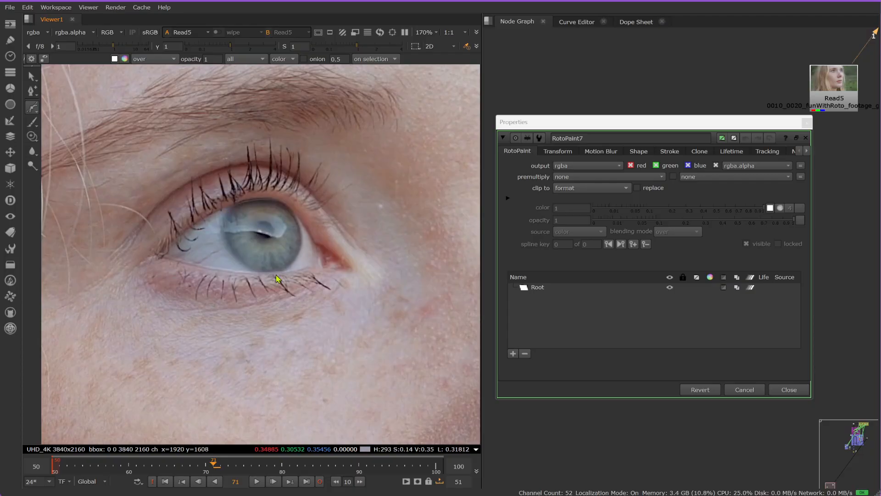
{"action": "left_click", "coordinate": [34, 112]}
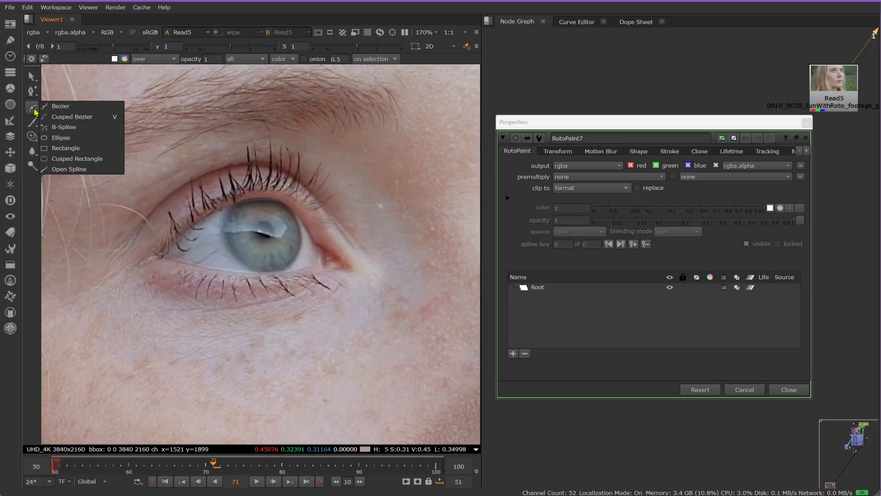
{"action": "left_click", "coordinate": [61, 138]}
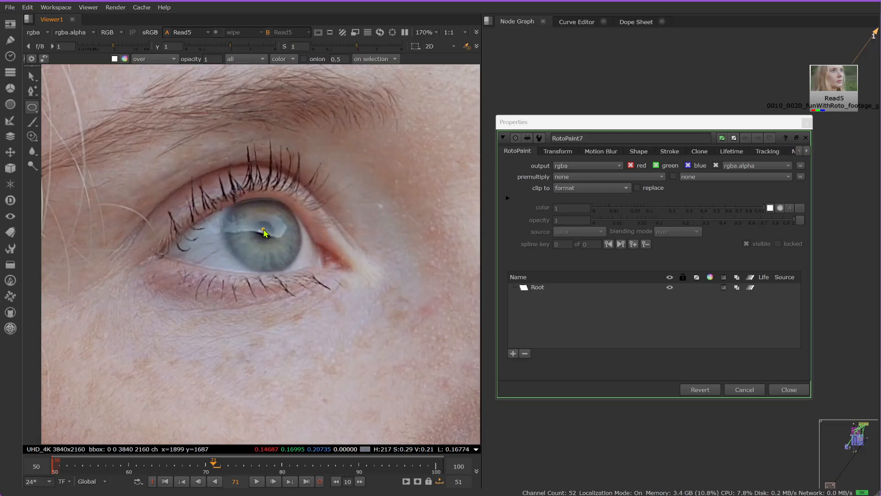
{"action": "mouse_move", "coordinate": [281, 253]}
{"action": "left_mouse_down"}
{"action": "mouse_move", "coordinate": [351, 300]}
{"action": "mouse_move", "coordinate": [323, 295]}
{"action": "mouse_move", "coordinate": [339, 301]}
{"action": "mouse_move", "coordinate": [315, 282]}
{"action": "mouse_move", "coordinate": [366, 308]}
{"action": "mouse_move", "coordinate": [317, 288]}
{"action": "mouse_move", "coordinate": [427, 381]}
{"action": "mouse_move", "coordinate": [250, 225]}
{"action": "left_mouse_up"}
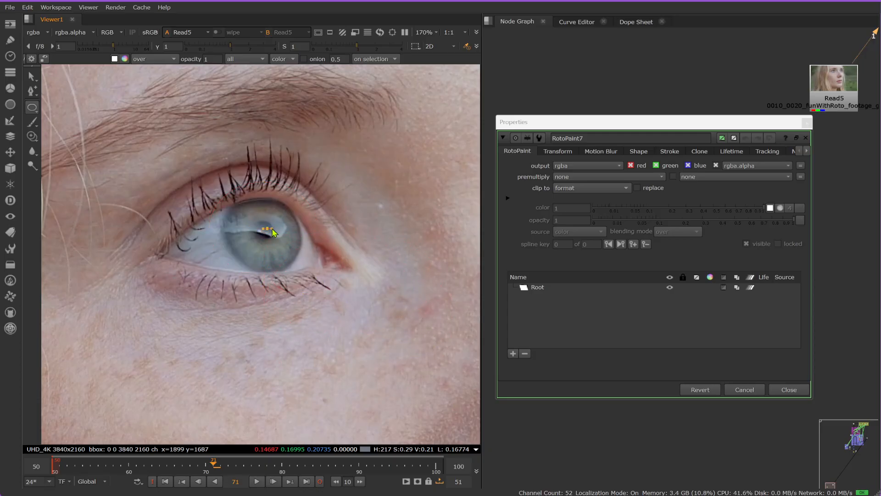
{"action": "mouse_move", "coordinate": [327, 292]}
{"action": "left_mouse_down"}
{"action": "mouse_move", "coordinate": [429, 375]}
{"action": "mouse_move", "coordinate": [289, 256]}
{"action": "mouse_move", "coordinate": [304, 269]}
{"action": "left_mouse_up"}
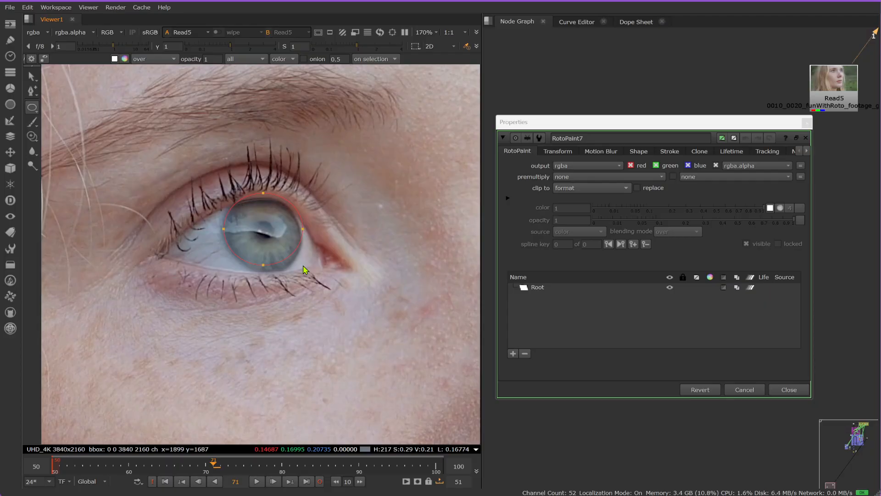
{"action": "mouse_move", "coordinate": [320, 275]}
{"action": "left_mouse_down"}
{"action": "mouse_move", "coordinate": [414, 319]}
{"action": "mouse_move", "coordinate": [338, 287]}
{"action": "mouse_move", "coordinate": [338, 275]}
{"action": "mouse_move", "coordinate": [458, 327]}
{"action": "mouse_move", "coordinate": [354, 305]}
{"action": "mouse_move", "coordinate": [295, 309]}
{"action": "mouse_move", "coordinate": [377, 289]}
{"action": "mouse_move", "coordinate": [329, 299]}
{"action": "mouse_move", "coordinate": [314, 259]}
{"action": "mouse_move", "coordinate": [316, 279]}
{"action": "left_mouse_up"}
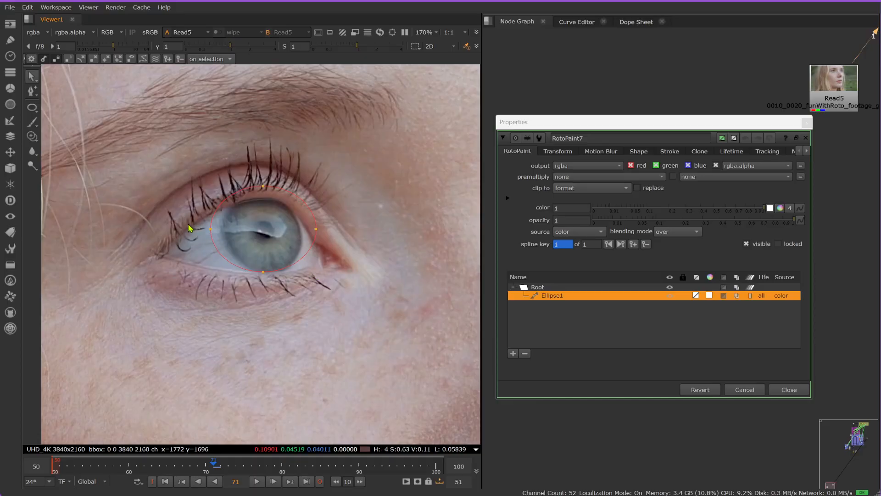
Step: Reshape the ellipse by moving its four points and adjusting the lower tangent so that it follows the iris edge
{"action": "left_click_drag", "start_coordinate": [212, 232], "coordinate": [223, 230]}
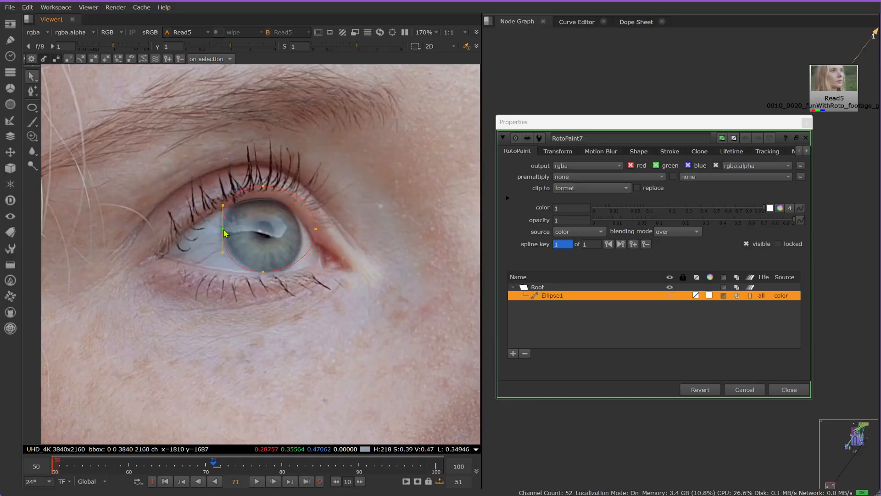
{"action": "left_click_drag", "start_coordinate": [265, 273], "coordinate": [270, 272]}
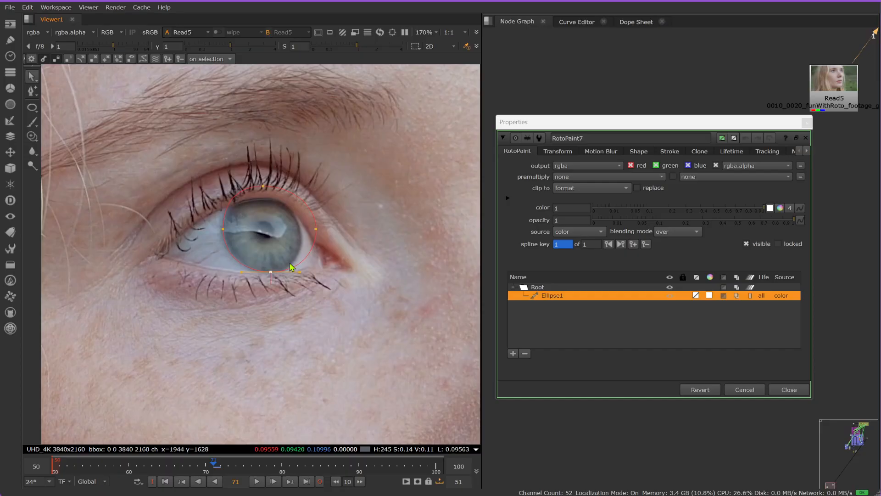
{"action": "left_click_drag", "start_coordinate": [316, 228], "coordinate": [303, 253]}
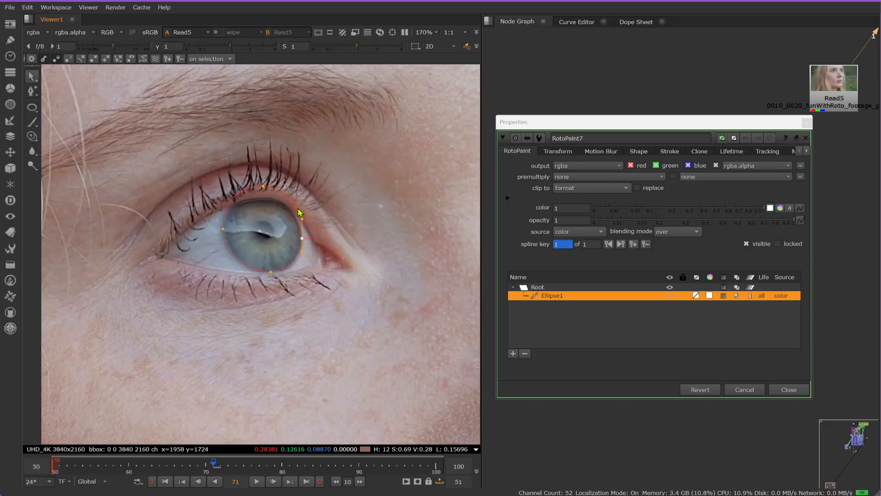
{"action": "left_click_drag", "start_coordinate": [263, 187], "coordinate": [261, 198]}
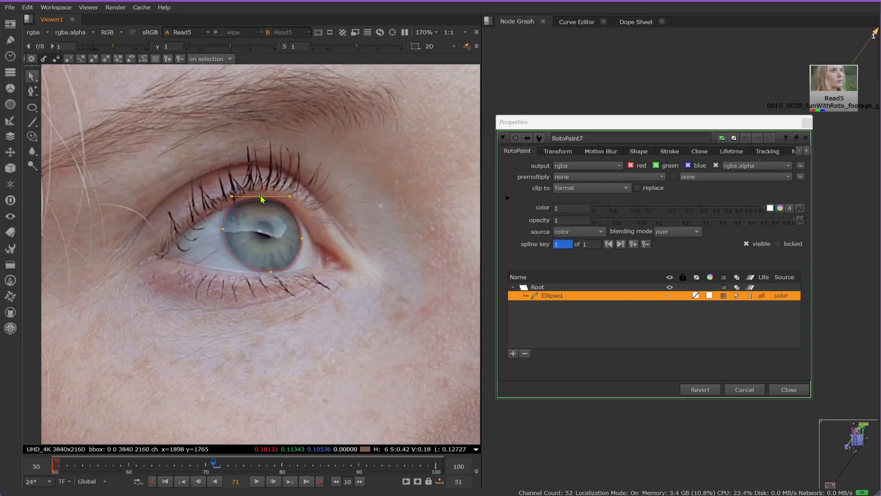
{"action": "left_click", "coordinate": [271, 272]}
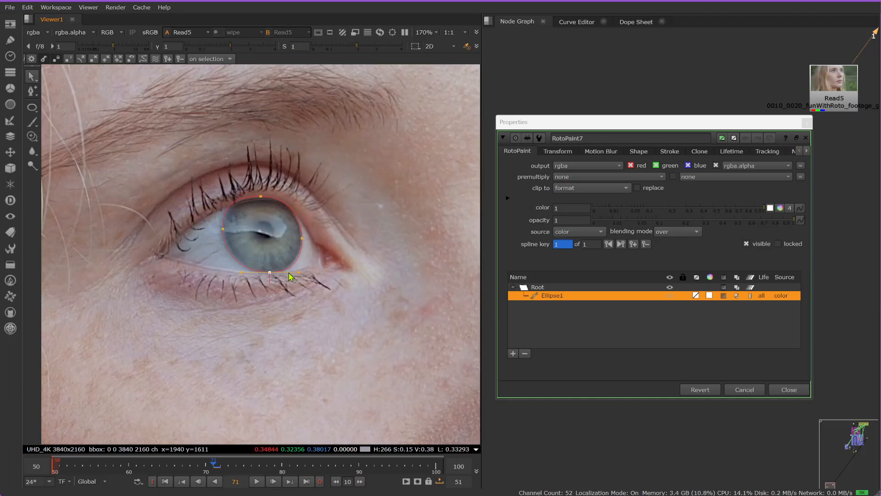
{"action": "left_click_drag", "start_coordinate": [300, 272], "coordinate": [297, 270]}
{"action": "scroll", "coordinate": [202, 248], "scroll_direction": "up", "scroll_amount": 4}
{"action": "scroll", "coordinate": [212, 248], "scroll_direction": "down", "scroll_amount": 2}
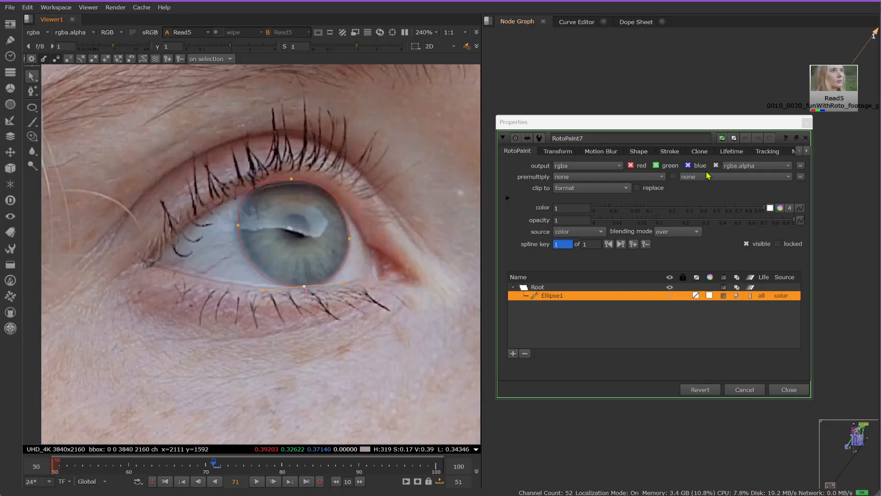
Step: Label the iris RotoPaint node "colored eye part" and close its properties
{"action": "left_click", "coordinate": [793, 152]}
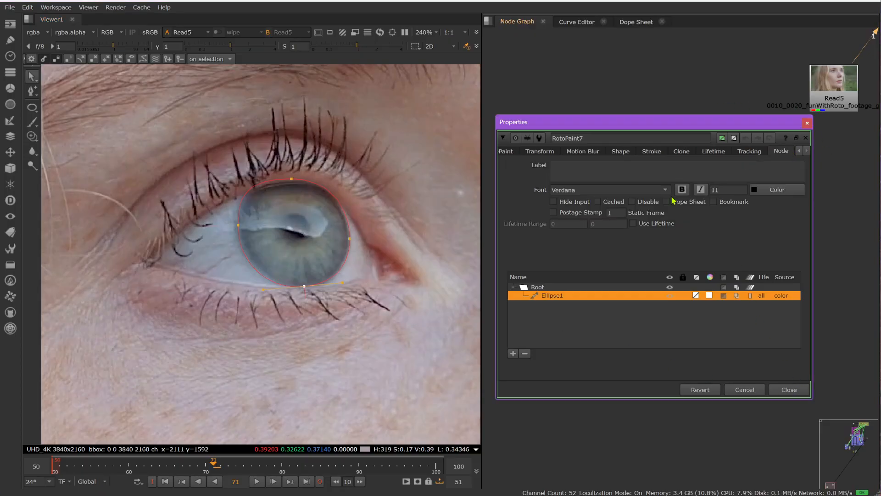
{"action": "type", "text": "colored eye part"}
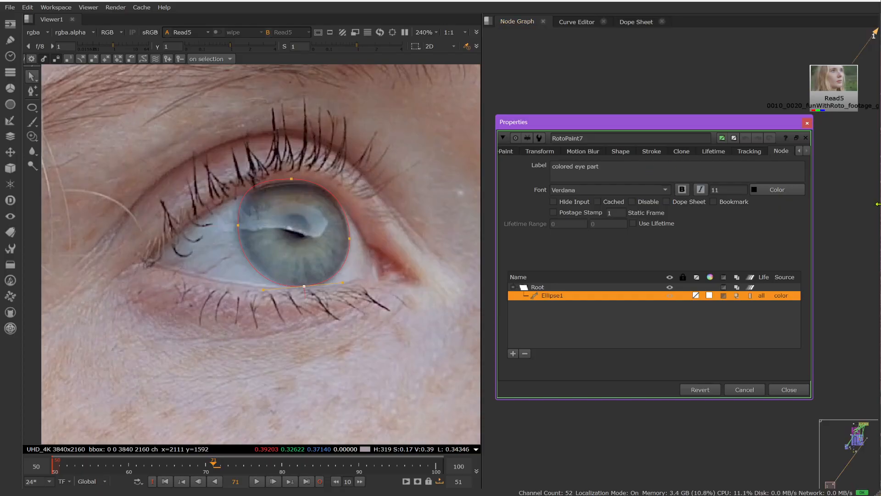
{"action": "left_click", "coordinate": [788, 389]}
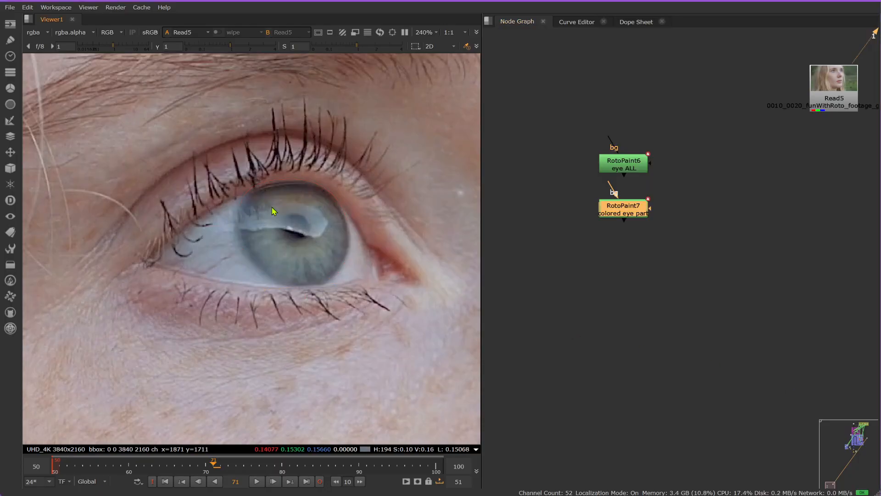
Step: Add a third unconnected RotoPaint node below the "colored eye part" node and move its properties clear of the eye
{"action": "left_click", "coordinate": [621, 259]}
{"action": "key", "text": "Tab"}
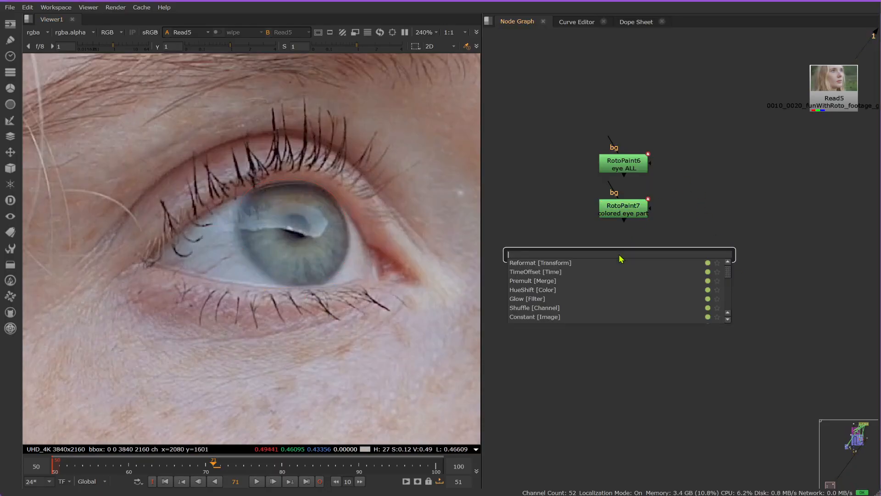
{"action": "left_click", "coordinate": [655, 234]}
{"action": "left_click", "coordinate": [655, 235]}
{"action": "left_click", "coordinate": [619, 259]}
{"action": "key", "text": "p"}
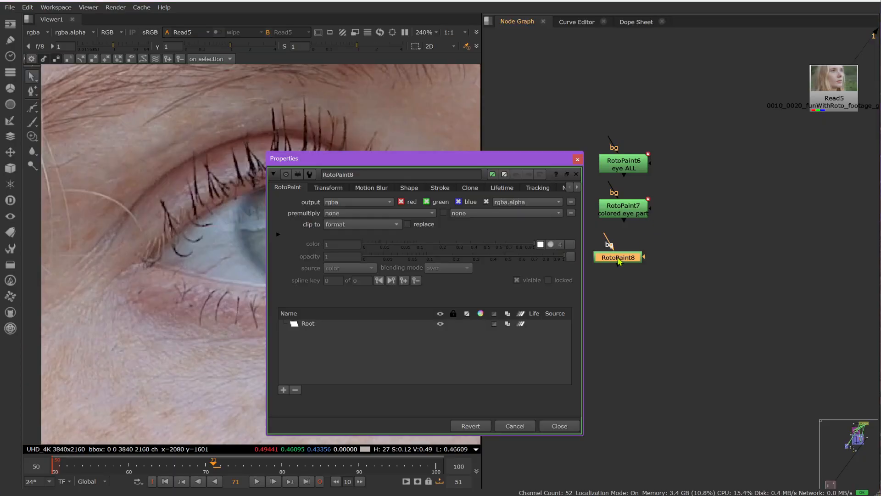
{"action": "left_click_drag", "start_coordinate": [457, 160], "coordinate": [632, 144]}
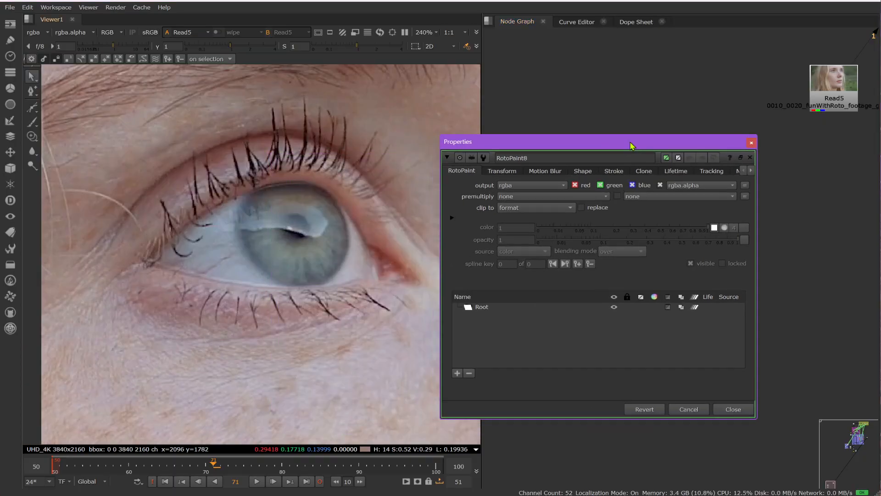
Step: Draw a small ellipse around the pupil with the Ellipse tool
{"action": "left_click", "coordinate": [33, 109]}
{"action": "right_click", "coordinate": [35, 112]}
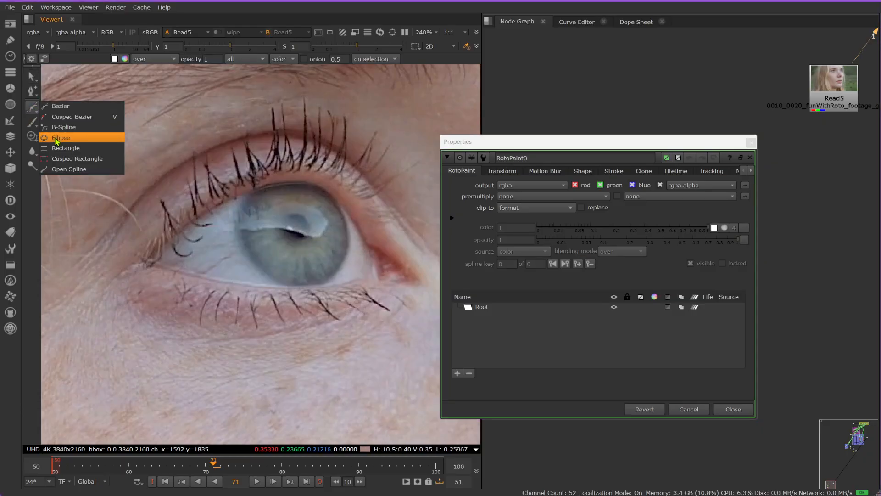
{"action": "left_click", "coordinate": [62, 137]}
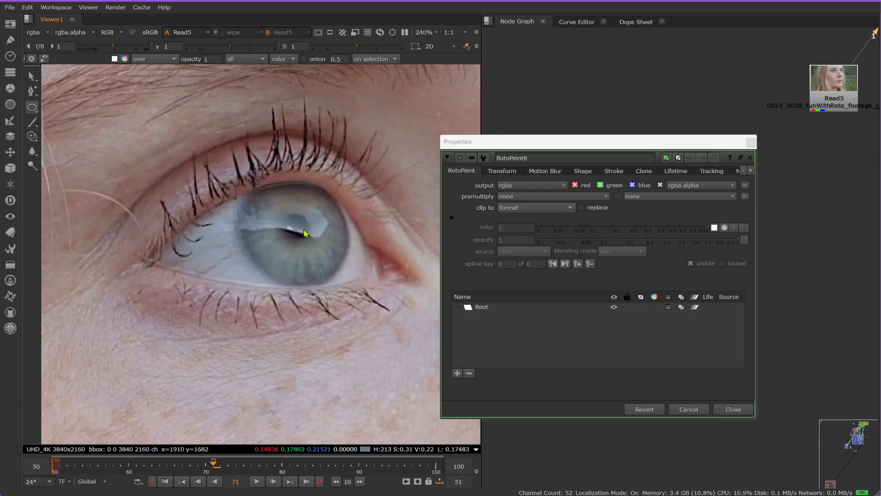
{"action": "left_click_drag", "start_coordinate": [308, 238], "coordinate": [311, 244]}
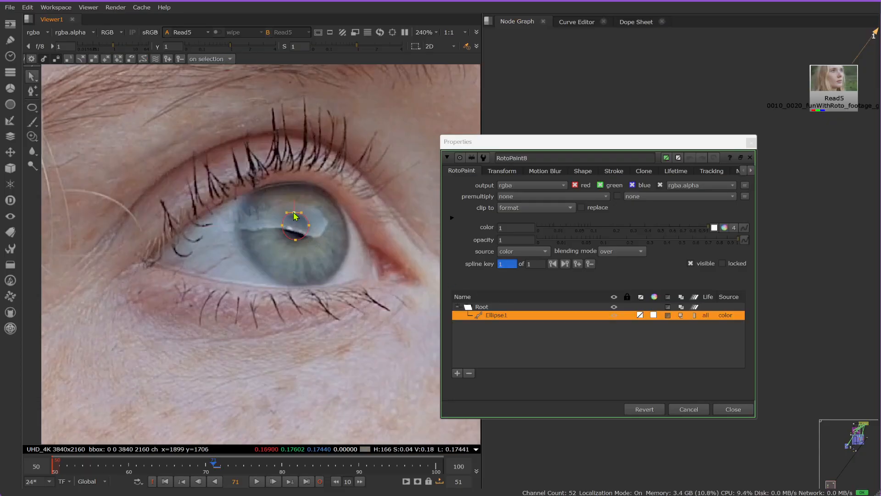
Step: Label the third RotoPaint node "pupil", close its properties and align the node under the other two
{"action": "left_click", "coordinate": [738, 172]}
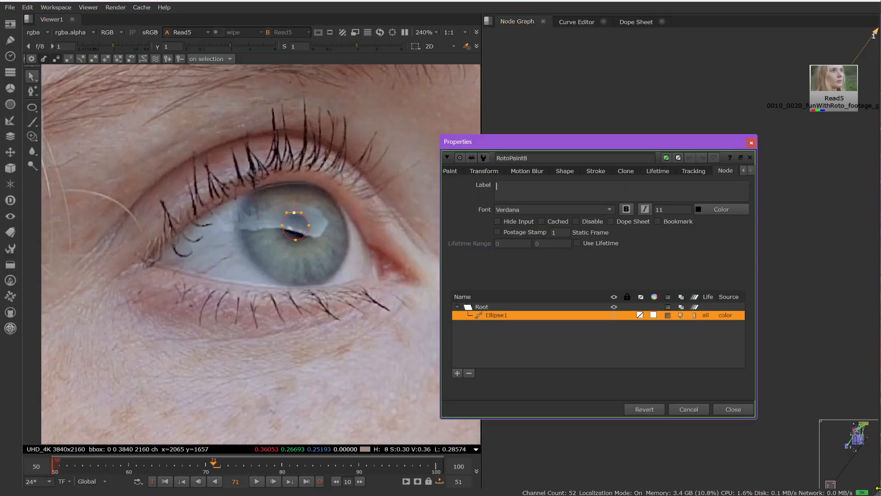
{"action": "type", "text": "pupil"}
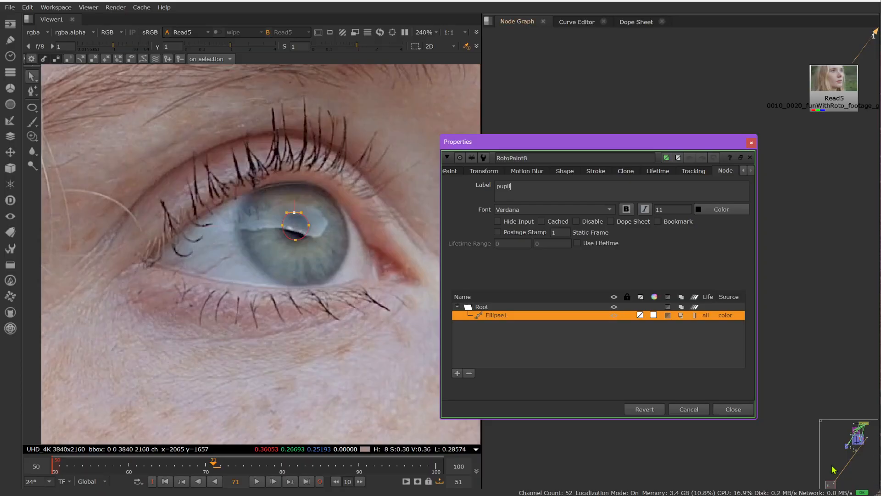
{"action": "left_click", "coordinate": [732, 410]}
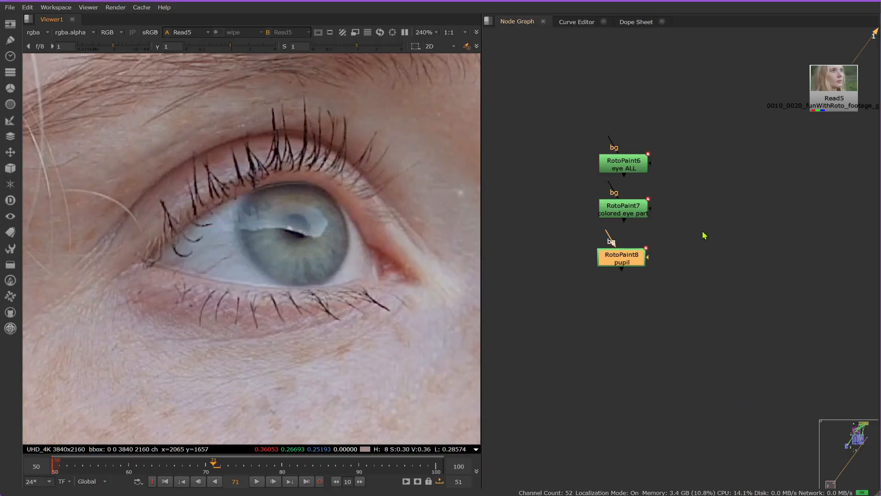
{"action": "left_click_drag", "start_coordinate": [617, 259], "coordinate": [618, 259]}
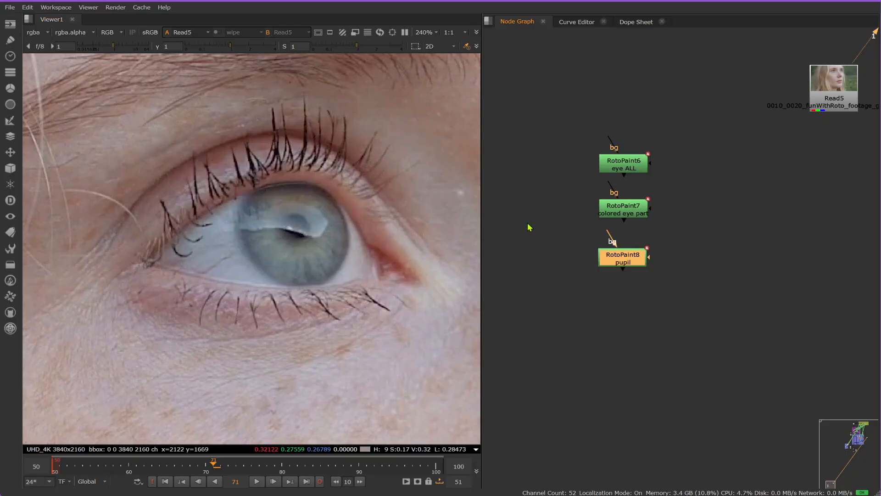
Step: Move the "eye ALL" node away from the other two and view the eye ALL, colored eye part and pupil mattes in turn
{"action": "left_click_drag", "start_coordinate": [626, 173], "coordinate": [708, 180]}
{"action": "key", "text": "1"}
{"action": "left_click", "coordinate": [670, 188]}
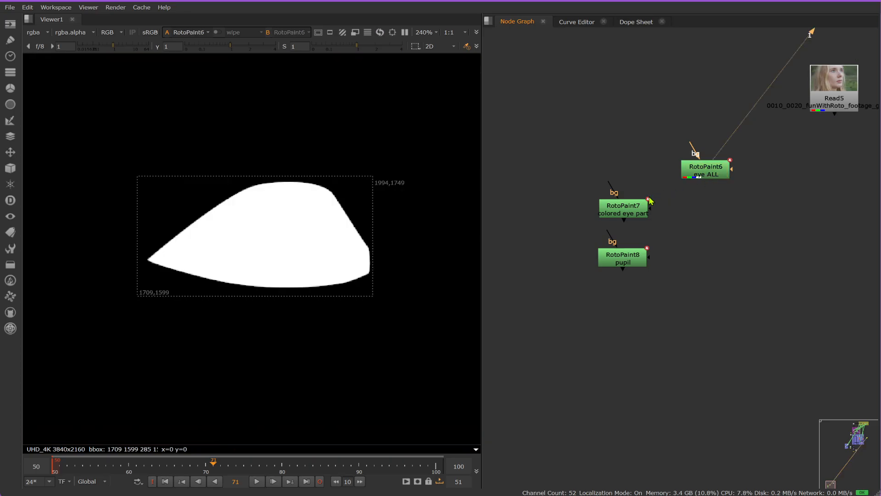
{"action": "left_click", "coordinate": [617, 215]}
{"action": "key", "text": "1"}
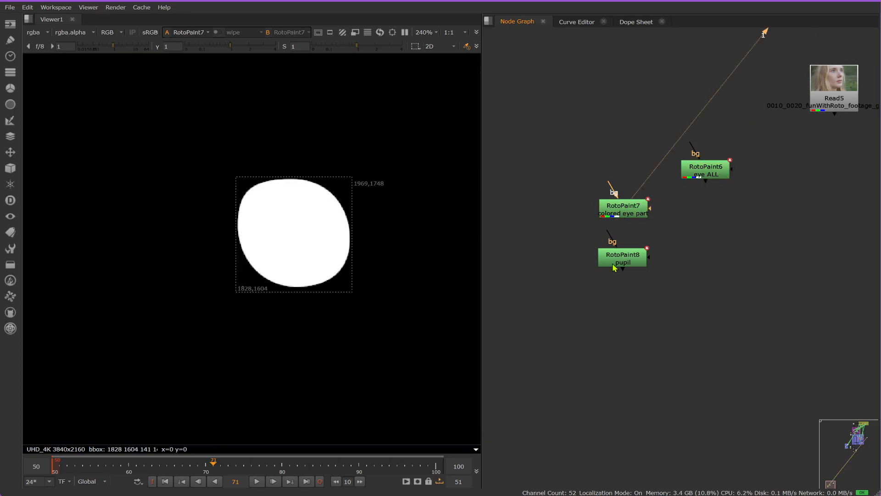
{"action": "left_click", "coordinate": [614, 266]}
{"action": "key", "text": "1"}
{"action": "left_click", "coordinate": [614, 268]}
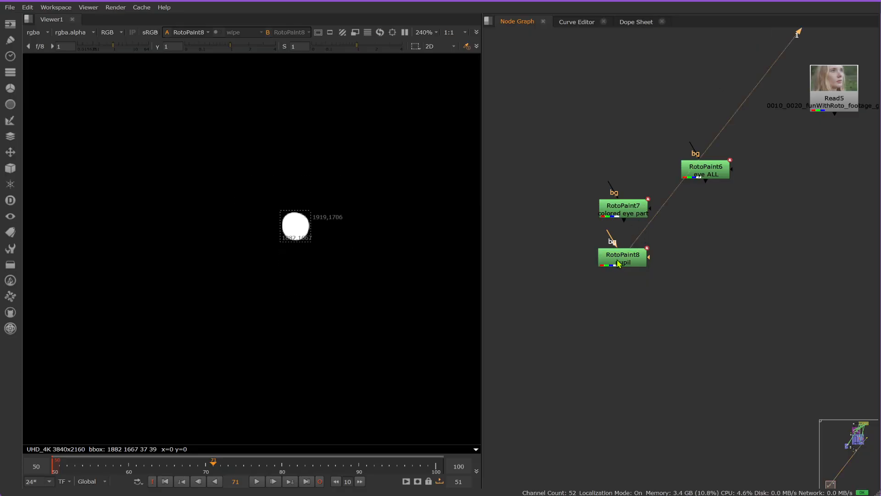
Step: Add an unconnected Merge node below the "colored eye part" node, with the "pupil" node moved out to its side
{"action": "left_click_drag", "start_coordinate": [618, 263], "coordinate": [562, 262]}
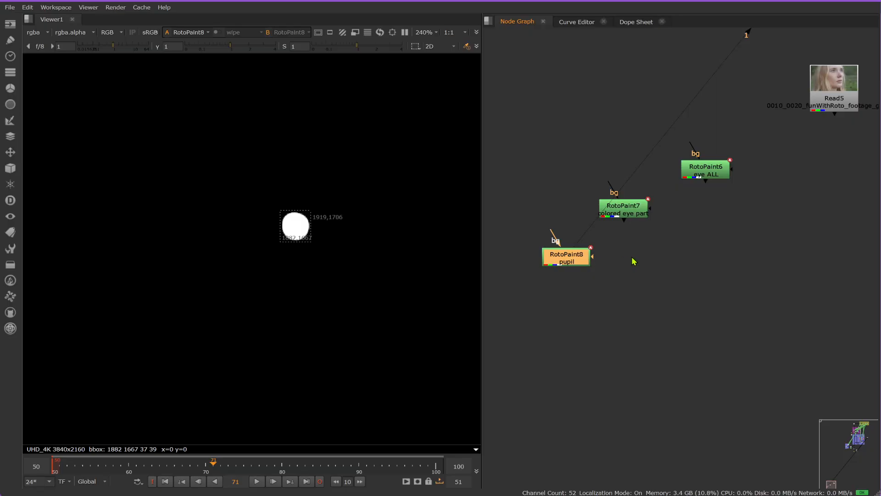
{"action": "left_click", "coordinate": [620, 222]}
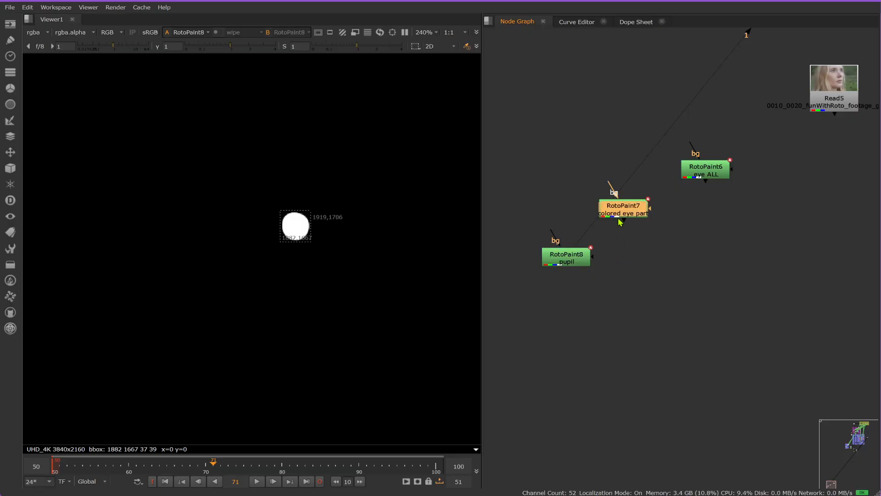
{"action": "key", "text": "1"}
{"action": "left_click", "coordinate": [620, 222]}
{"action": "key", "text": "m"}
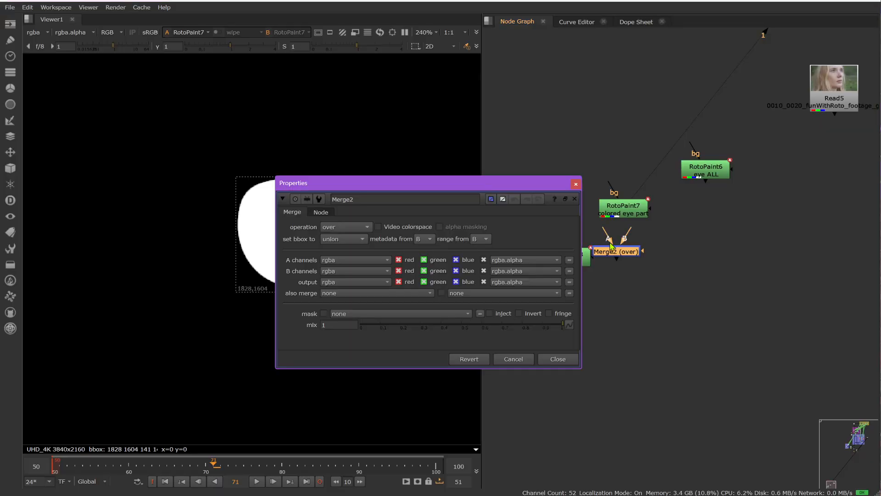
{"action": "middle_click_drag", "start_coordinate": [637, 252], "coordinate": [737, 263]}
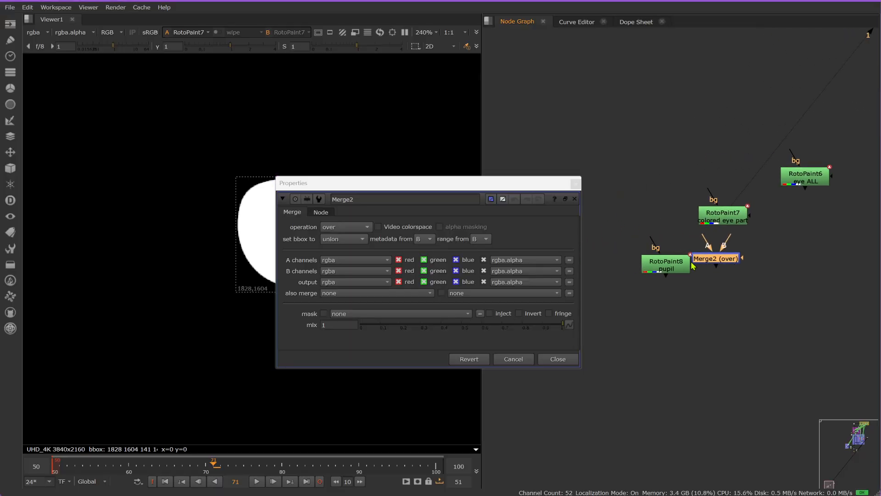
{"action": "left_click_drag", "start_coordinate": [679, 260], "coordinate": [656, 258]}
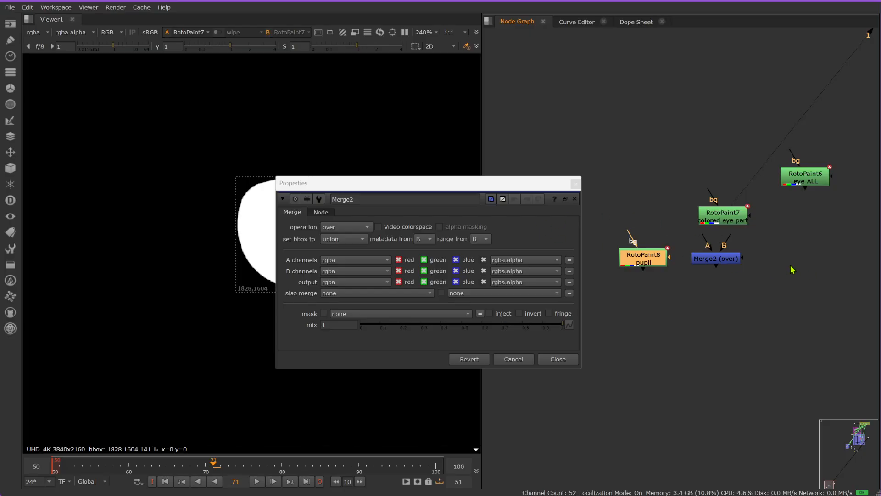
Step: Set the Merge operation to "from" and move its properties clear of the viewer image and nodes
{"action": "left_click", "coordinate": [352, 226]}
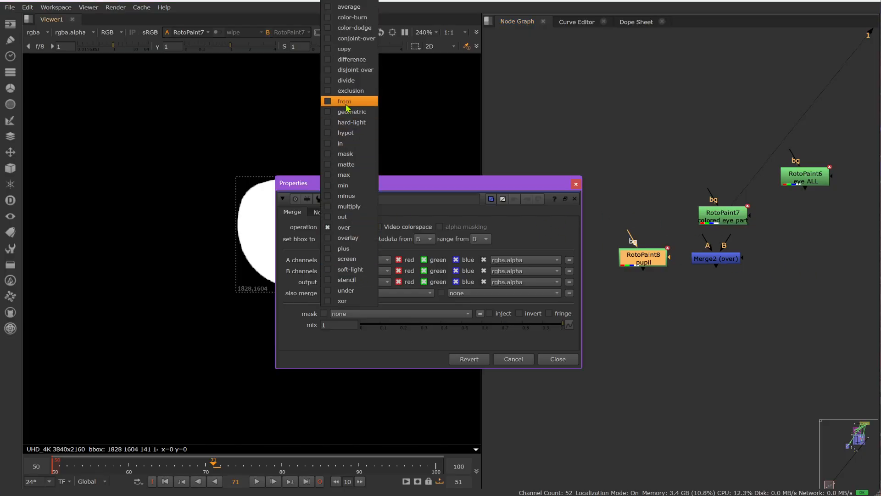
{"action": "left_click", "coordinate": [347, 108]}
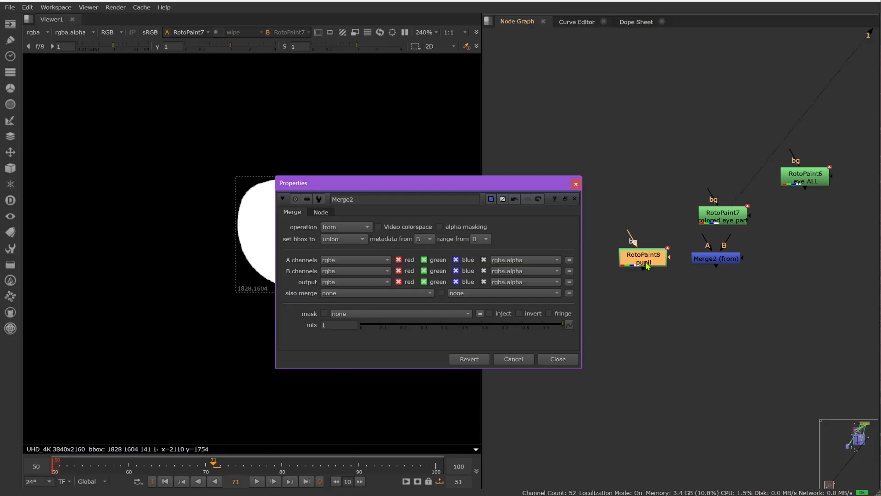
{"action": "left_click_drag", "start_coordinate": [478, 184], "coordinate": [628, 335]}
Step: Connect the Merge's A input to the "pupil" node and B to "colored eye part", align the Merge and view its result
{"action": "left_click_drag", "start_coordinate": [706, 235], "coordinate": [668, 258]}
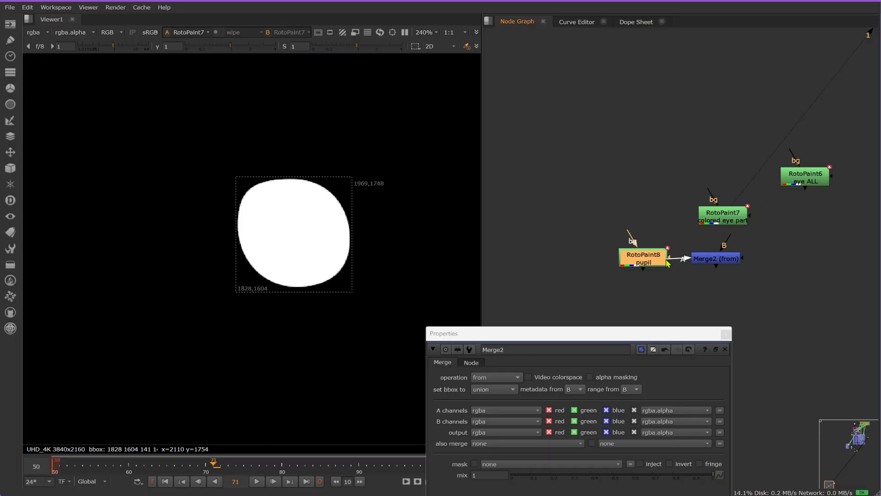
{"action": "left_click_drag", "start_coordinate": [729, 236], "coordinate": [722, 216]}
{"action": "left_click", "coordinate": [723, 262]}
{"action": "left_click_drag", "start_coordinate": [724, 263], "coordinate": [727, 264]}
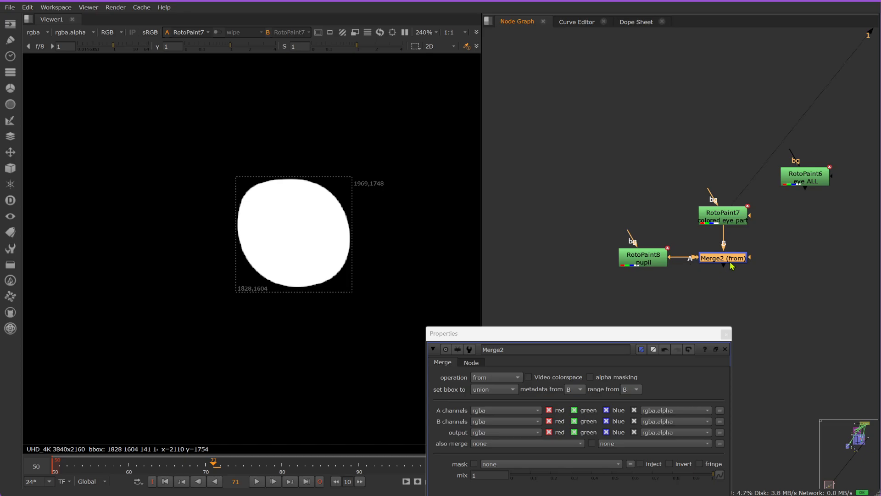
{"action": "key", "text": "1"}
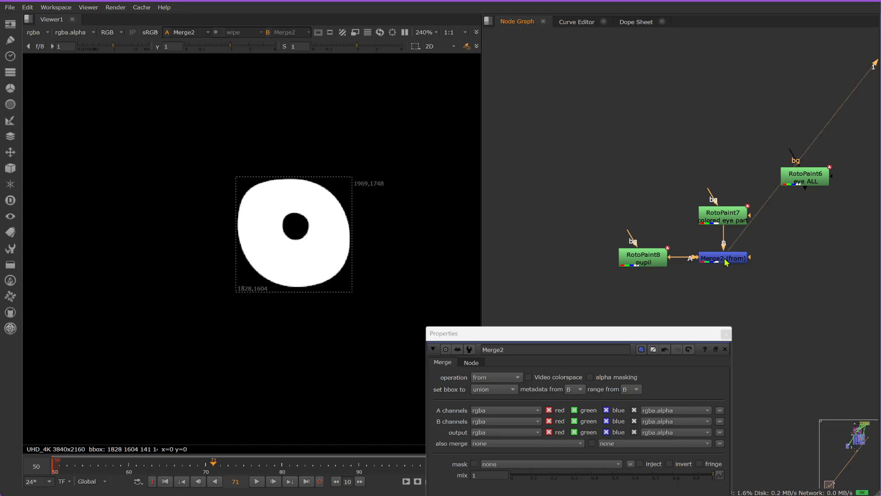
Step: Connect the Read5 footage to the second viewer input and compare it with the merged iris matte by switching between them
{"action": "scroll", "coordinate": [683, 260], "scroll_direction": "down", "scroll_amount": 3}
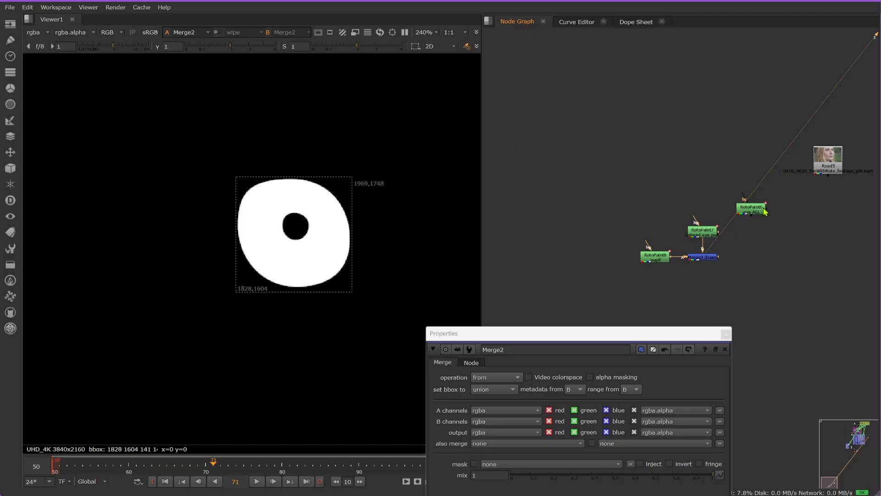
{"action": "left_click", "coordinate": [843, 165]}
{"action": "key", "text": "2"}
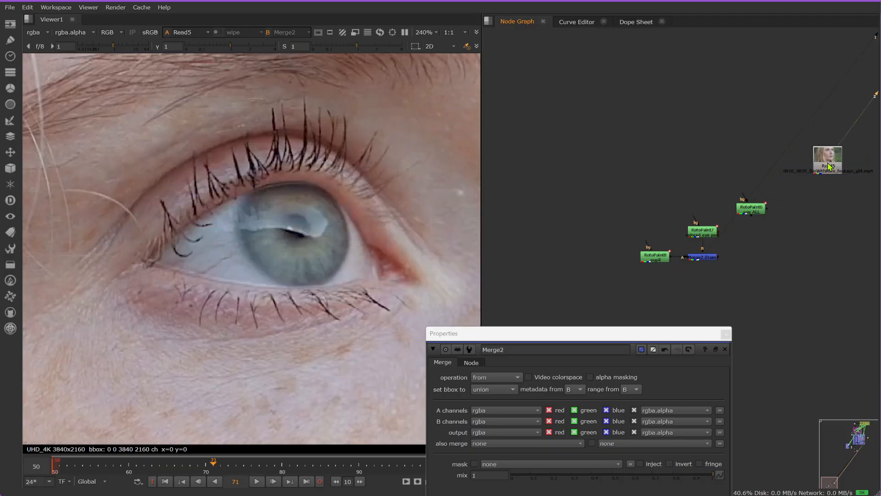
{"action": "key", "text": "1"}
{"action": "key", "text": "2"}
{"action": "key", "text": "1"}
{"action": "key", "text": "2"}
{"action": "key", "text": "1"}
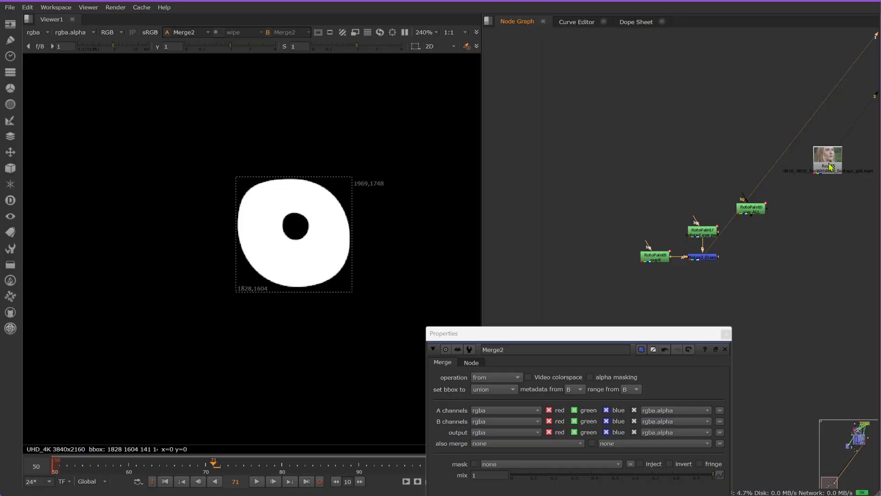
Step: Compare the Read5 footage with the "colored eye part", "pupil" and merged iris mattes in the viewer
{"action": "key", "text": "2"}
{"action": "key", "text": "1"}
{"action": "left_click", "coordinate": [709, 232]}
{"action": "key", "text": "1"}
{"action": "left_click", "coordinate": [668, 256]}
{"action": "key", "text": "1"}
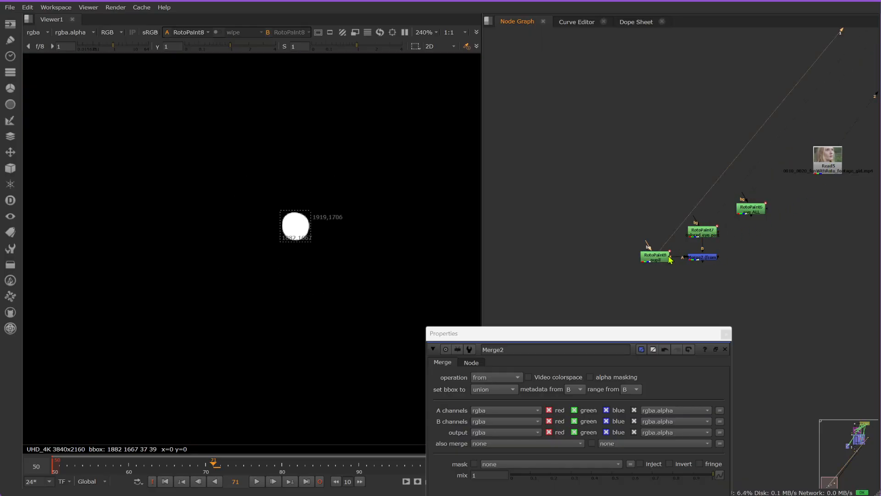
{"action": "left_click", "coordinate": [703, 257]}
{"action": "key", "text": "1"}
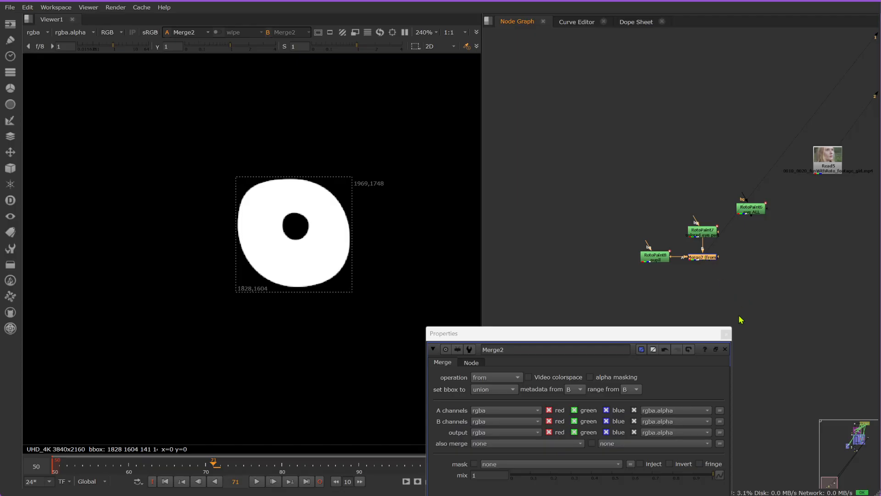
Step: Close the Merge properties and add a second, unconnected "from" Merge node below the "eye ALL" node
{"action": "left_click", "coordinate": [726, 334]}
{"action": "scroll", "coordinate": [739, 242], "scroll_direction": "up", "scroll_amount": 2}
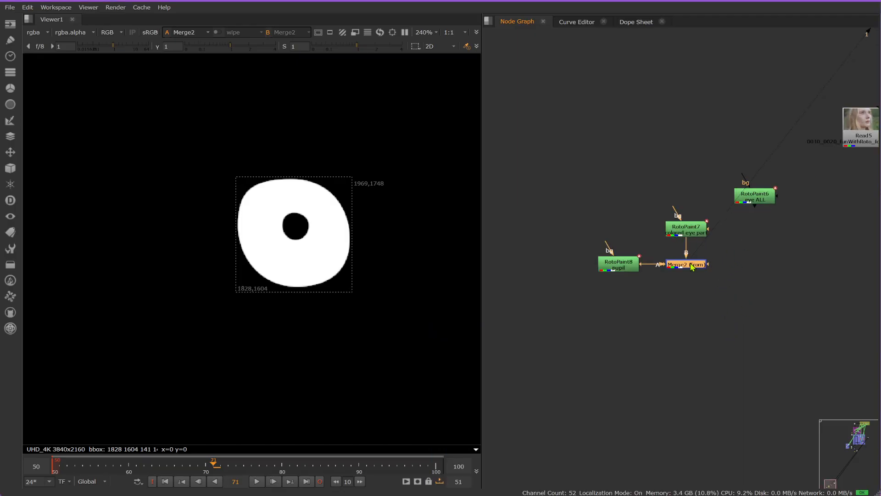
{"action": "left_click", "coordinate": [758, 263]}
{"action": "key", "text": "m"}
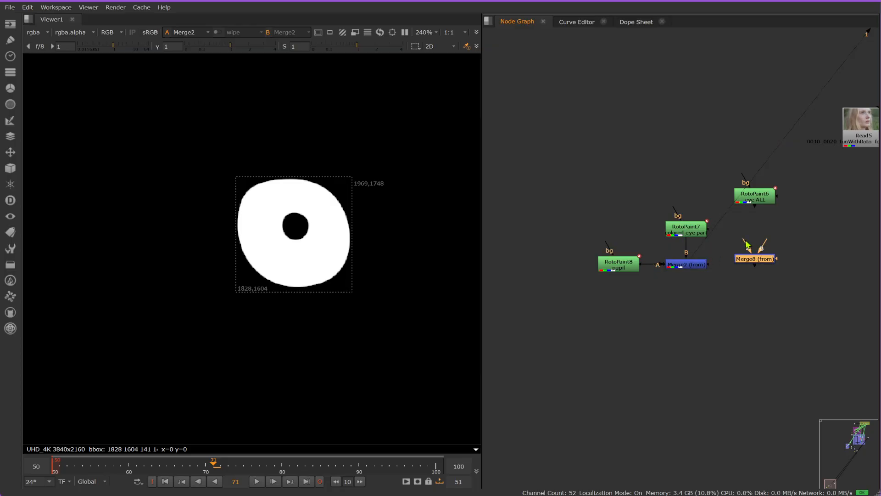
Step: Connect the new Merge's A input to "colored eye part" and B to "eye ALL", align it below "eye ALL" and view its result
{"action": "left_click", "coordinate": [764, 201]}
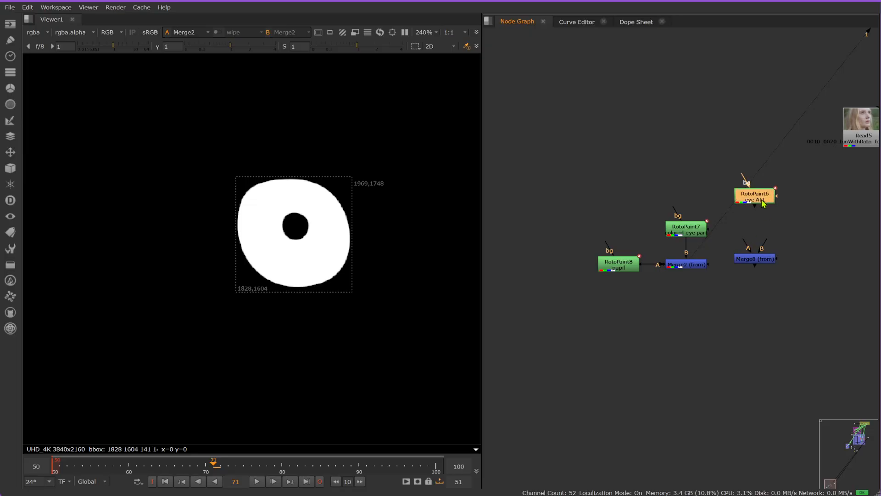
{"action": "key", "text": "1"}
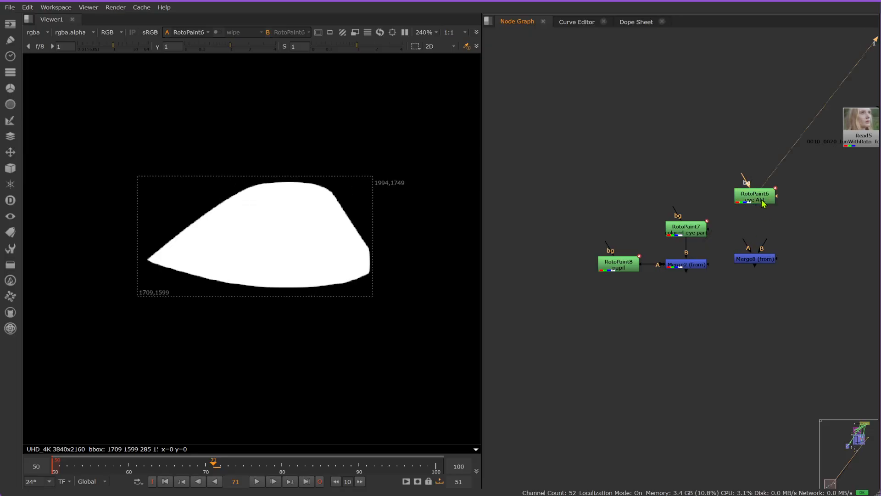
{"action": "left_click", "coordinate": [696, 234]}
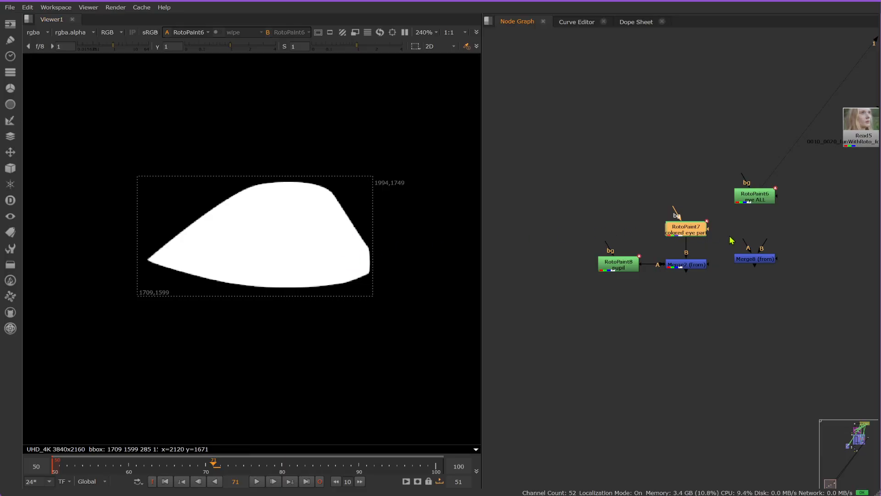
{"action": "left_click_drag", "start_coordinate": [746, 241], "coordinate": [696, 232]}
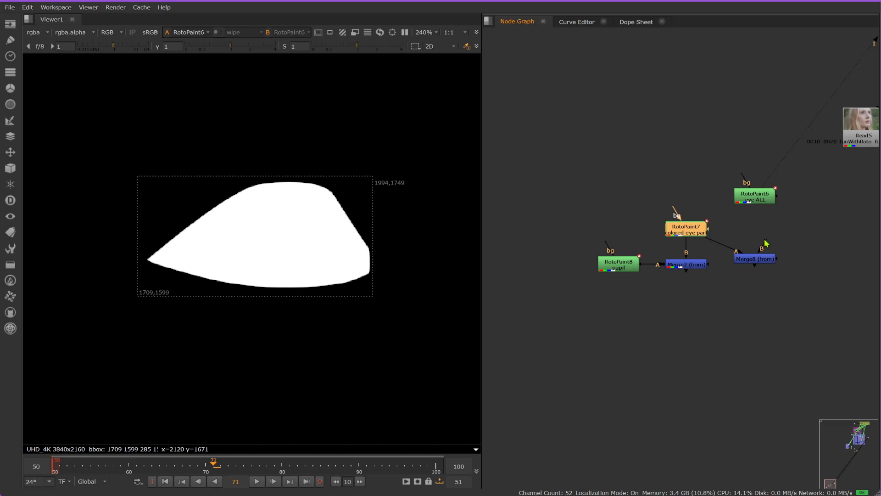
{"action": "left_click_drag", "start_coordinate": [763, 241], "coordinate": [751, 200]}
{"action": "left_click_drag", "start_coordinate": [758, 262], "coordinate": [757, 232]}
{"action": "key", "text": "1"}
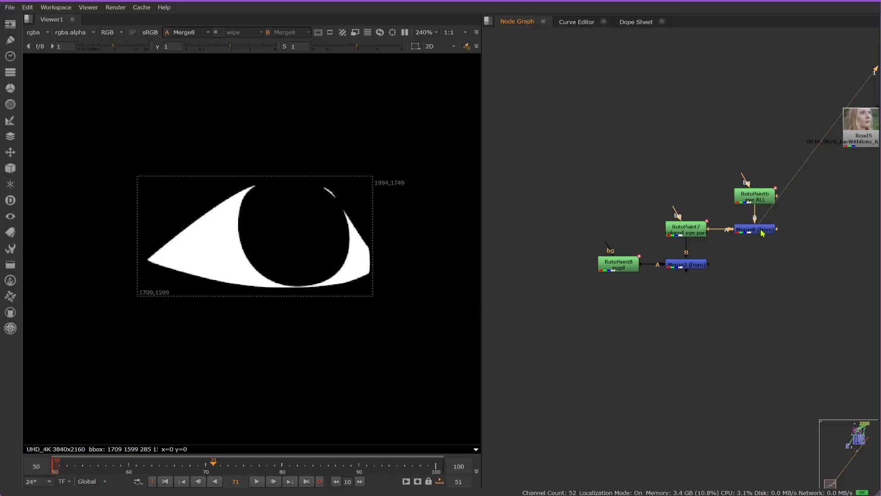
Step: Review the "eye ALL" matte, its Merge, the "colored eye part" matte, its Merge and the "pupil" matte one after another
{"action": "middle_click_drag", "start_coordinate": [757, 229], "coordinate": [656, 250]}
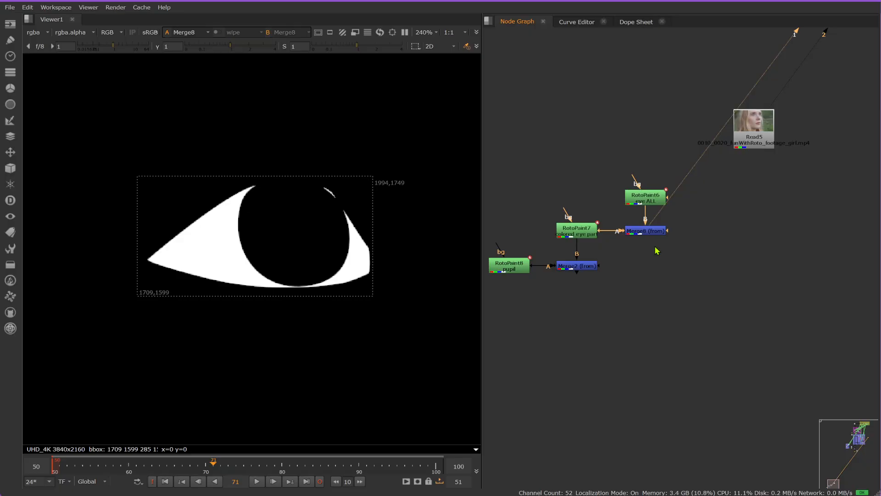
{"action": "left_click", "coordinate": [650, 197]}
{"action": "key", "text": "1"}
{"action": "left_click", "coordinate": [660, 209]}
{"action": "left_click", "coordinate": [656, 231]}
{"action": "key", "text": "1"}
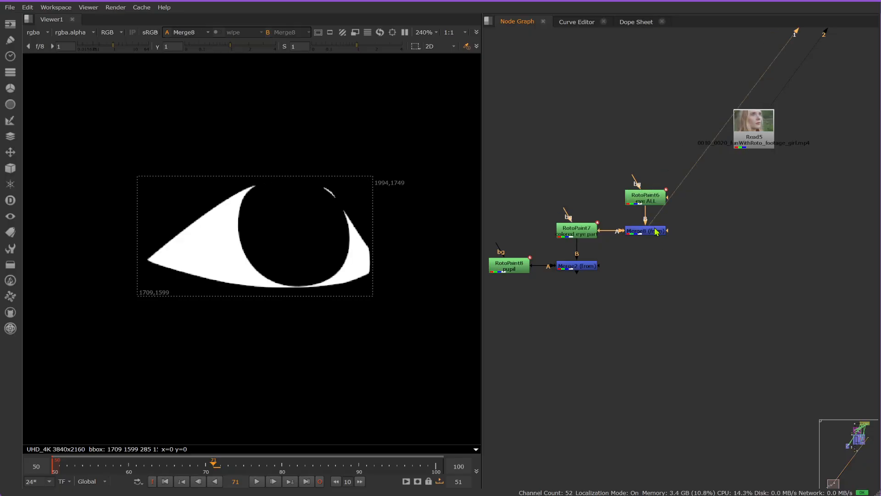
{"action": "left_click", "coordinate": [592, 235]}
{"action": "key", "text": "1"}
{"action": "left_click", "coordinate": [576, 267]}
{"action": "key", "text": "1"}
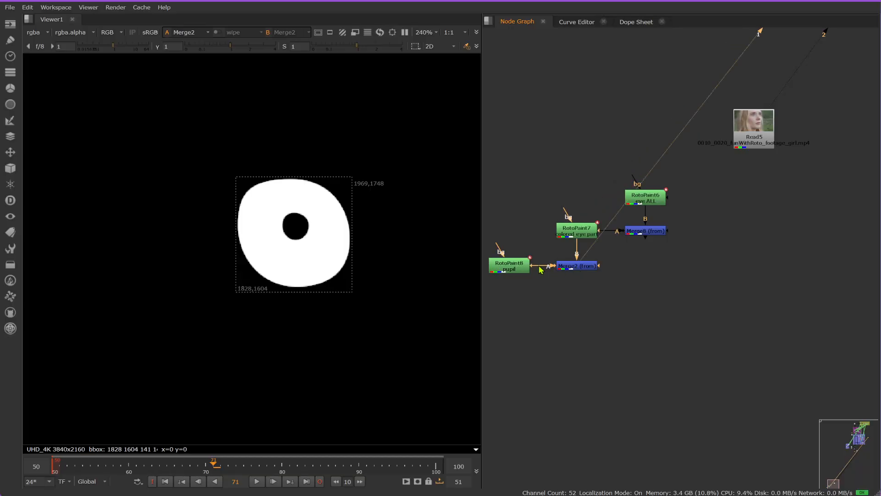
{"action": "left_click", "coordinate": [515, 268]}
{"action": "key", "text": "1"}
Step: View the Read5 footage, move its node farther from the mattes and add a Grade node below it
{"action": "left_click", "coordinate": [745, 142]}
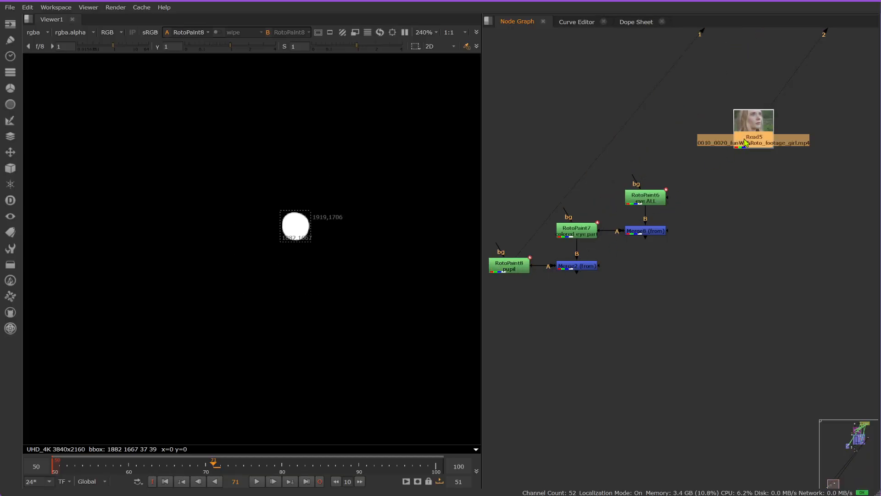
{"action": "key", "text": "1"}
{"action": "left_click", "coordinate": [698, 227]}
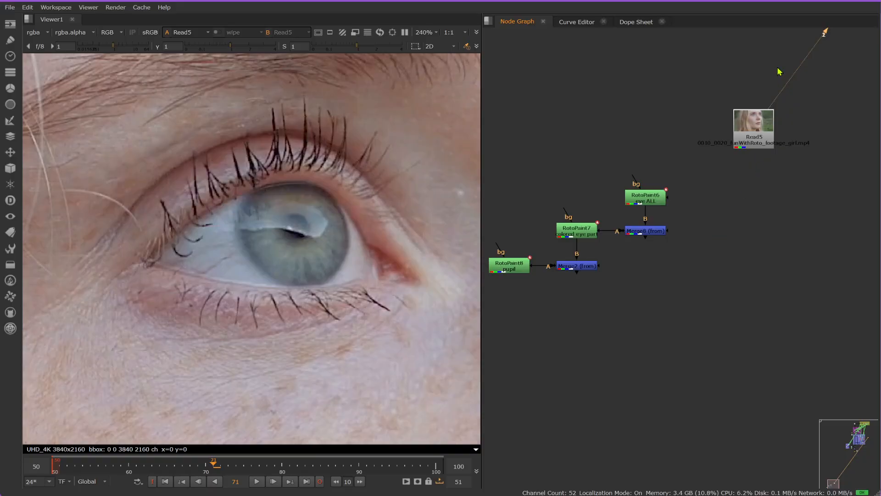
{"action": "left_click_drag", "start_coordinate": [763, 139], "coordinate": [785, 130]}
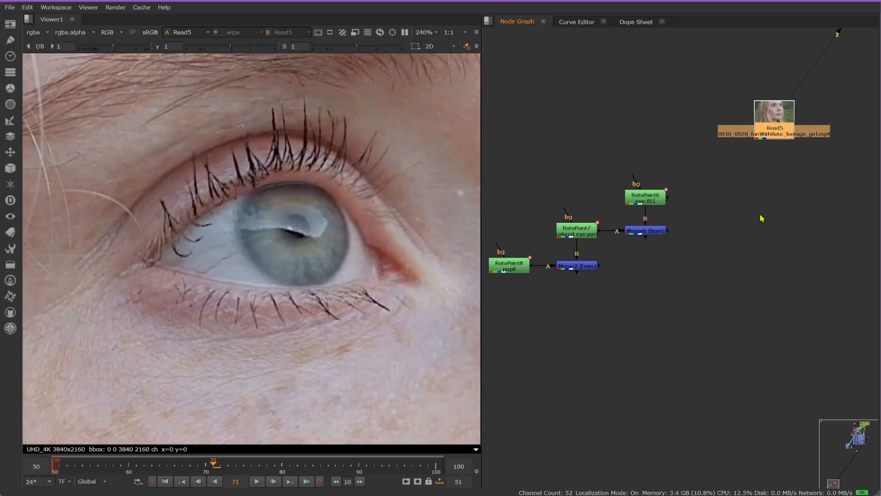
{"action": "key", "text": "g"}
{"action": "left_click_drag", "start_coordinate": [770, 172], "coordinate": [771, 208]}
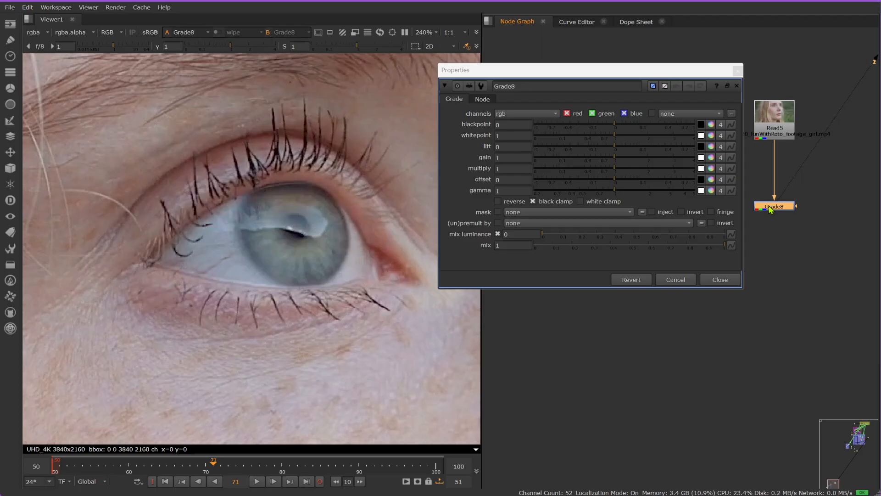
Step: Connect the Grade's mask input to the Merge below "eye ALL" and align the Grade level with that Merge
{"action": "scroll", "coordinate": [814, 192], "scroll_direction": "down", "scroll_amount": 5}
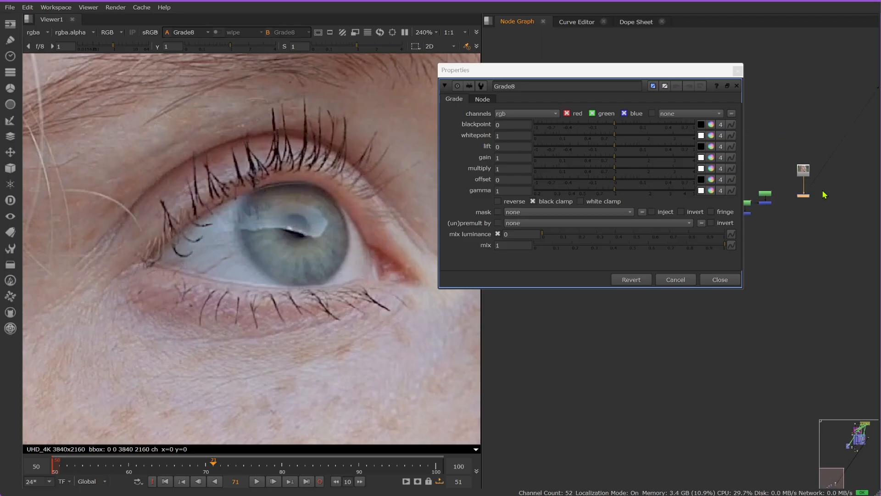
{"action": "middle_click", "coordinate": [816, 190]}
{"action": "middle_click_drag", "start_coordinate": [781, 362], "coordinate": [824, 215]}
{"action": "middle_click_drag", "start_coordinate": [672, 344], "coordinate": [724, 354]}
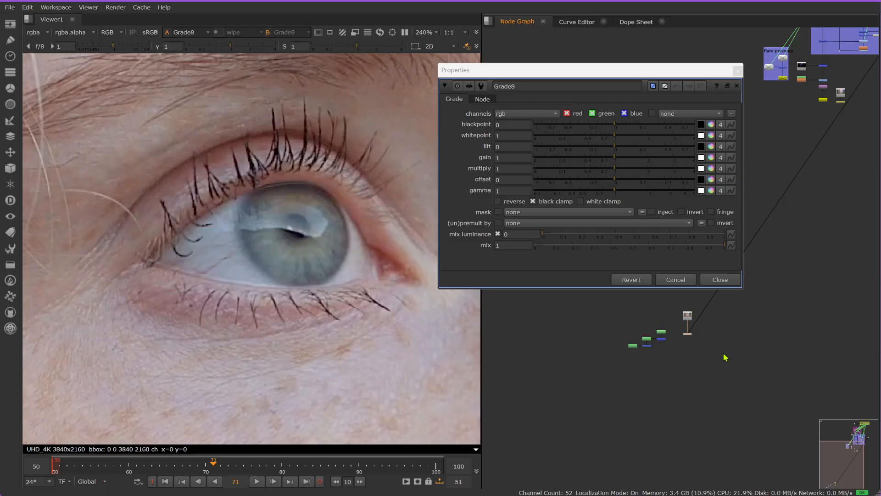
{"action": "scroll", "coordinate": [674, 347], "scroll_direction": "up", "scroll_amount": 4}
{"action": "scroll", "coordinate": [660, 333], "scroll_direction": "up", "scroll_amount": 3}
{"action": "middle_click_drag", "start_coordinate": [659, 329], "coordinate": [718, 387]}
{"action": "scroll", "coordinate": [719, 385], "scroll_direction": "up", "scroll_amount": 3}
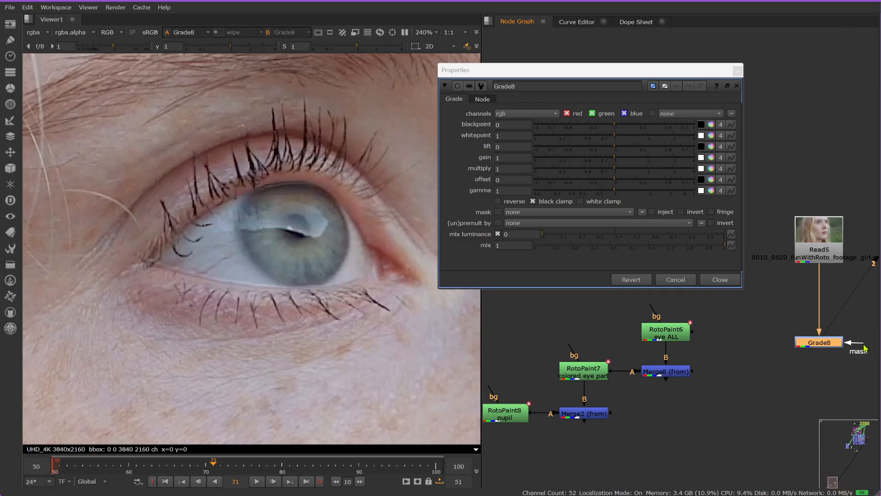
{"action": "left_click_drag", "start_coordinate": [846, 343], "coordinate": [680, 380]}
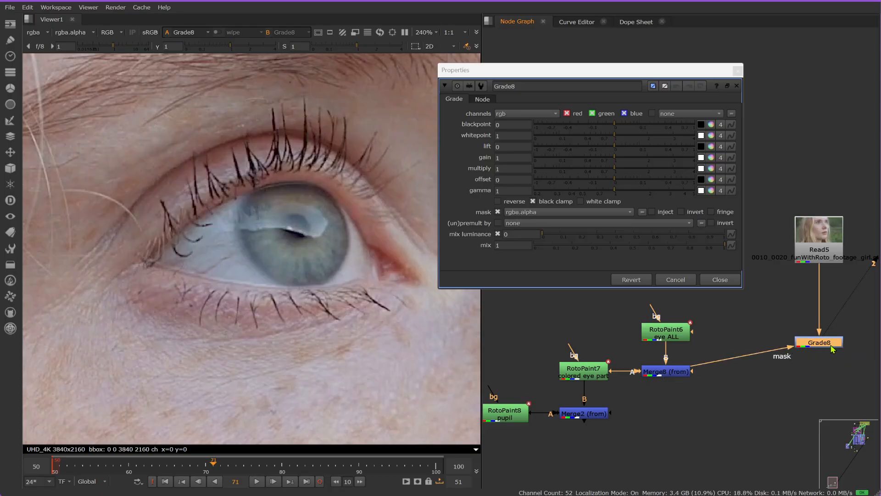
{"action": "left_click_drag", "start_coordinate": [834, 350], "coordinate": [831, 374]}
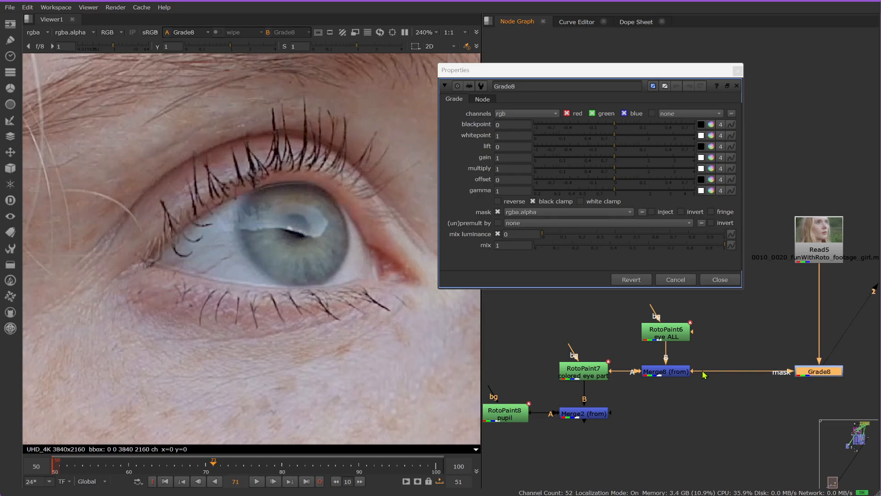
Step: Reconnect the Grade's mask input to the Merge below "colored eye part" and align the Grade level with it
{"action": "left_click_drag", "start_coordinate": [711, 375], "coordinate": [592, 413]}
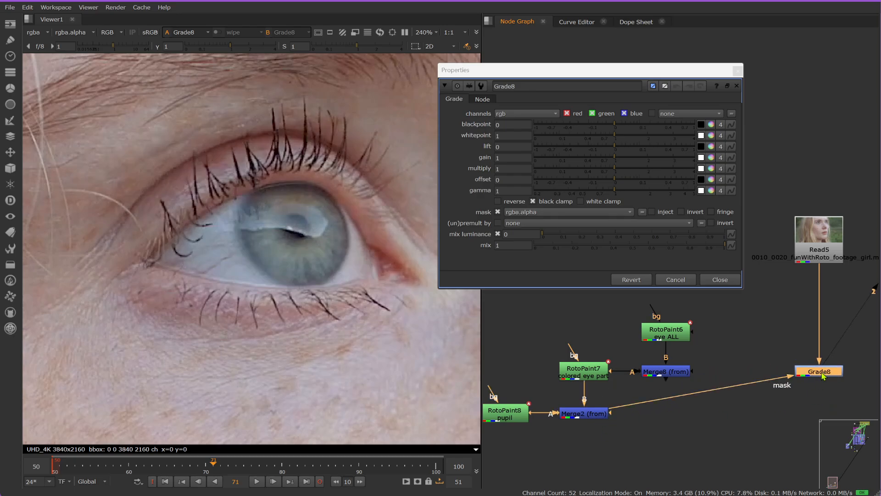
{"action": "left_click_drag", "start_coordinate": [815, 371], "coordinate": [819, 415]}
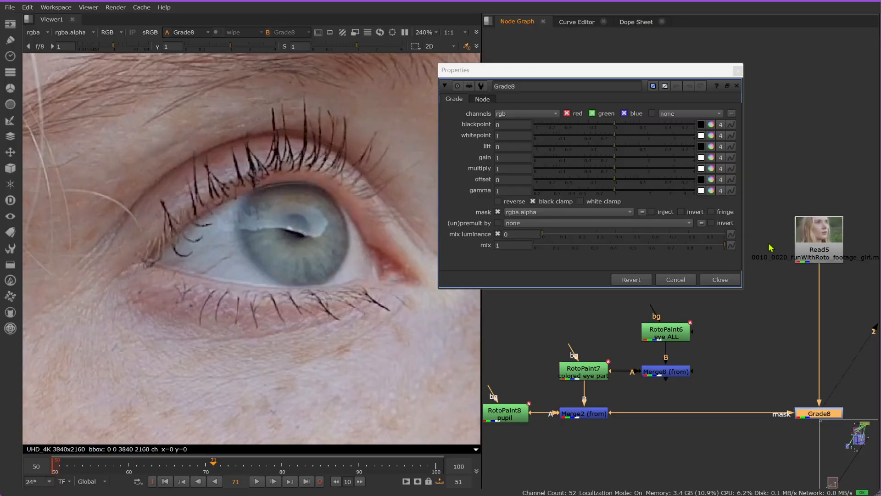
{"action": "left_click", "coordinate": [805, 394]}
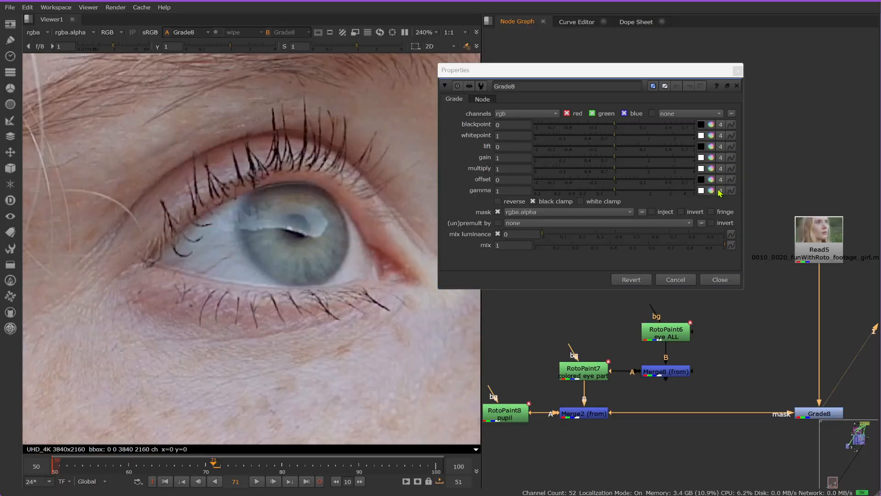
Step: Tint the Grade's gamma red by lowering its green and blue values to 0.49, keeping the color picker clear of the eye
{"action": "left_click", "coordinate": [720, 192]}
{"action": "left_click", "coordinate": [711, 190]}
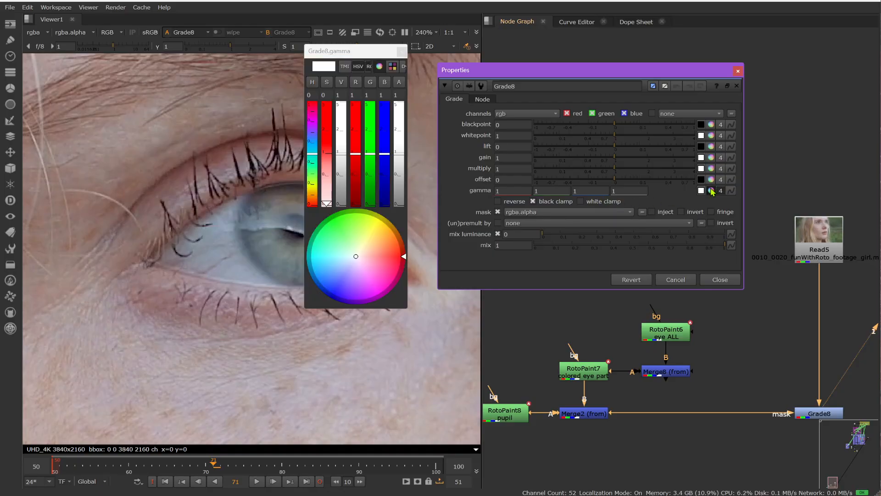
{"action": "left_click", "coordinate": [328, 166]}
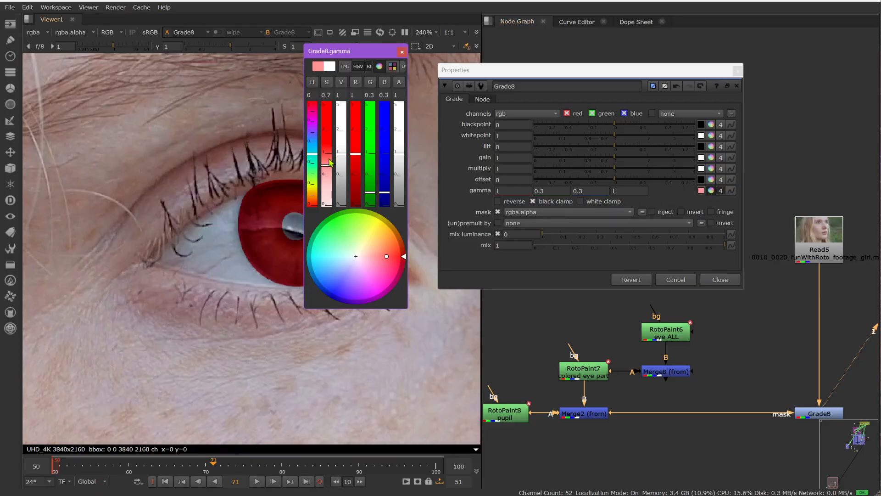
{"action": "left_click_drag", "start_coordinate": [348, 53], "coordinate": [649, 218]}
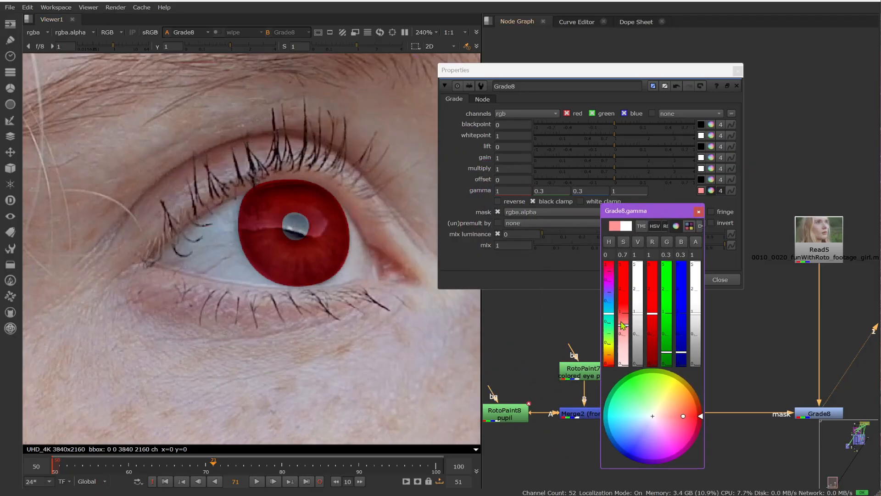
{"action": "left_click_drag", "start_coordinate": [623, 325], "coordinate": [623, 335]}
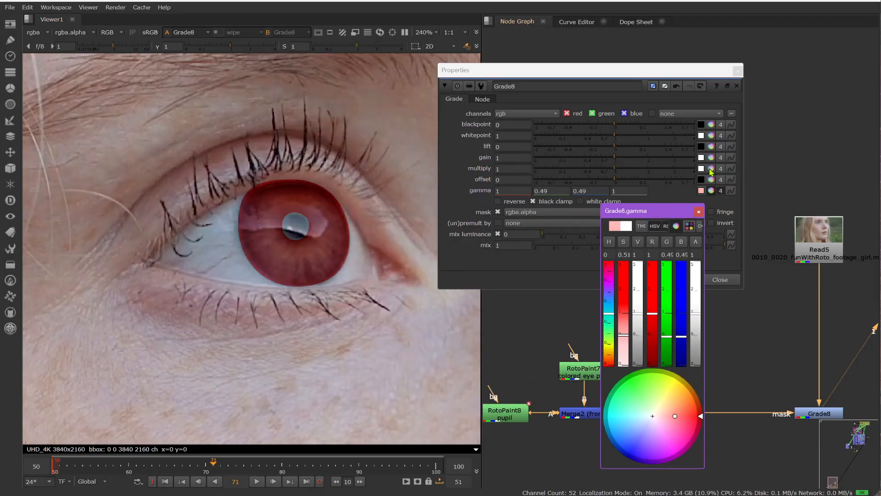
Step: Set the Grade's multiply to red 1.3, green 1.564 and blue 2.5, and close the color picker and properties
{"action": "left_click", "coordinate": [711, 169]}
{"action": "left_click_drag", "start_coordinate": [640, 318], "coordinate": [637, 286]}
{"action": "left_click_drag", "start_coordinate": [609, 315], "coordinate": [624, 333]}
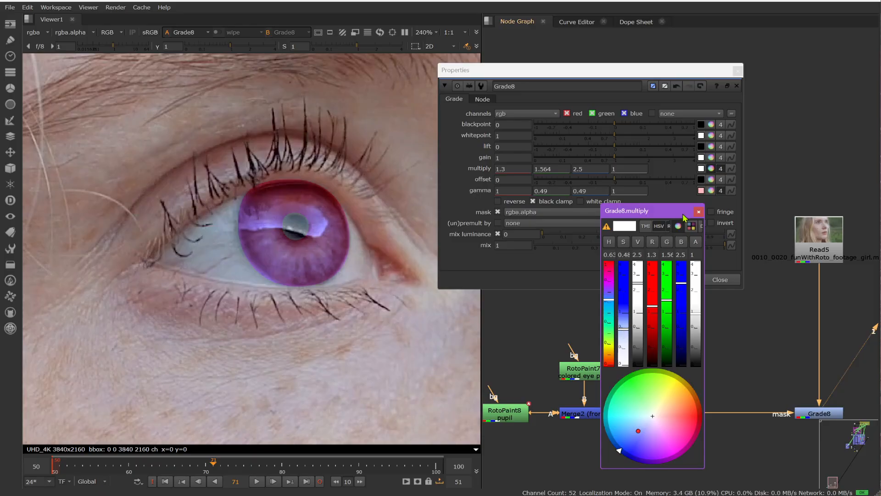
{"action": "left_click", "coordinate": [698, 211]}
{"action": "left_click", "coordinate": [718, 280]}
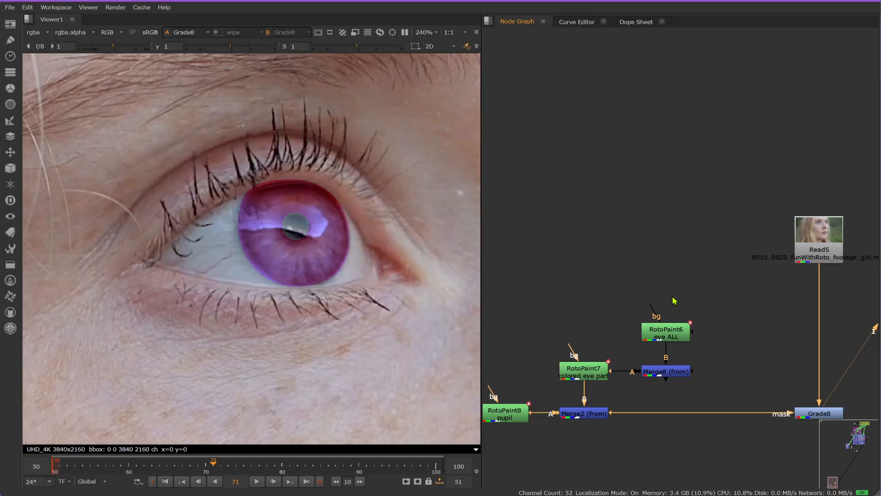
Step: Move the "colored eye part", "eye ALL" and "pupil" RotoPaint nodes higher in the graph to make room around their Merges
{"action": "scroll", "coordinate": [679, 293], "scroll_direction": "down", "scroll_amount": 2}
{"action": "middle_click_drag", "start_coordinate": [679, 294], "coordinate": [701, 219]}
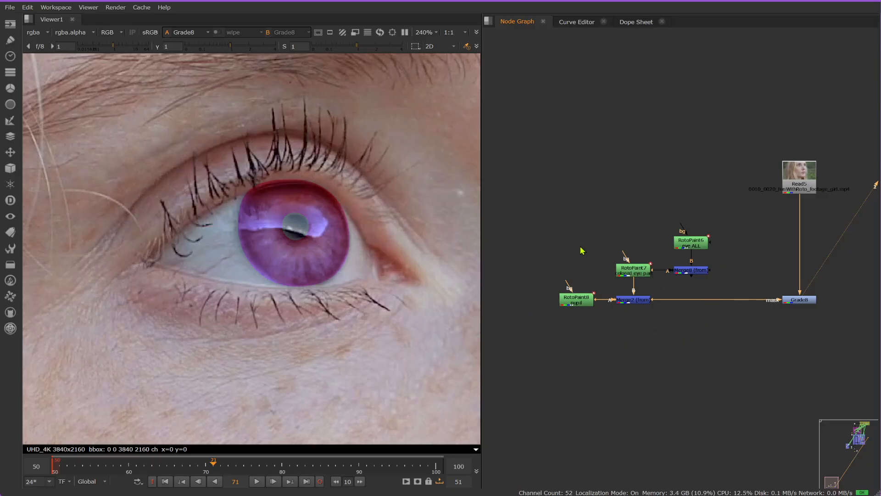
{"action": "left_click", "coordinate": [585, 296]}
{"action": "left_click", "coordinate": [627, 299]}
{"action": "left_click", "coordinate": [631, 267]}
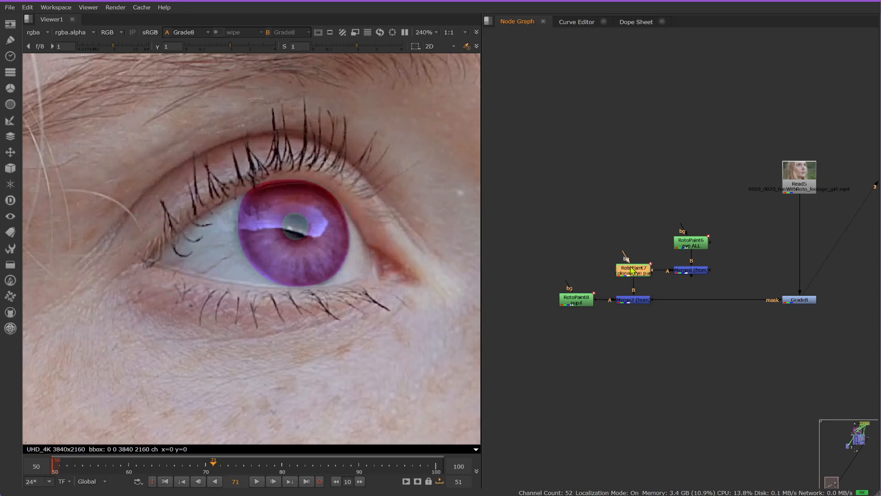
{"action": "scroll", "coordinate": [642, 262], "scroll_direction": "up", "scroll_amount": 3}
{"action": "left_click_drag", "start_coordinate": [620, 284], "coordinate": [619, 247]}
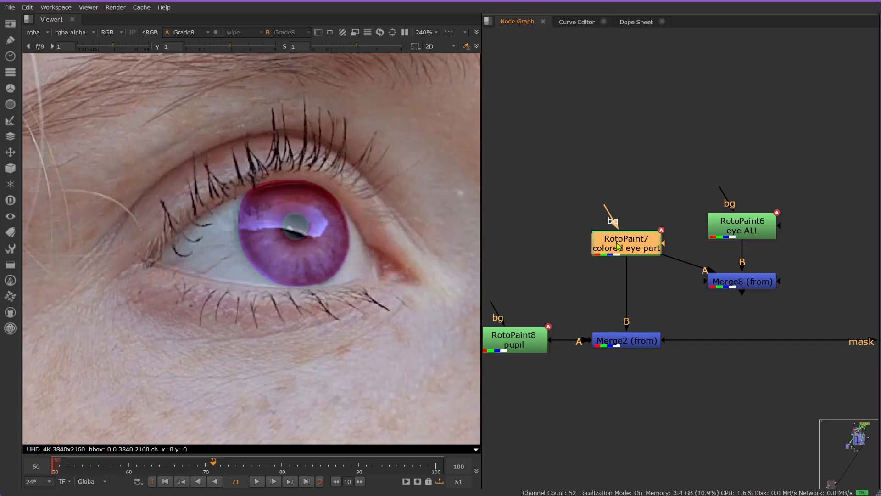
{"action": "left_click_drag", "start_coordinate": [729, 239], "coordinate": [727, 193]}
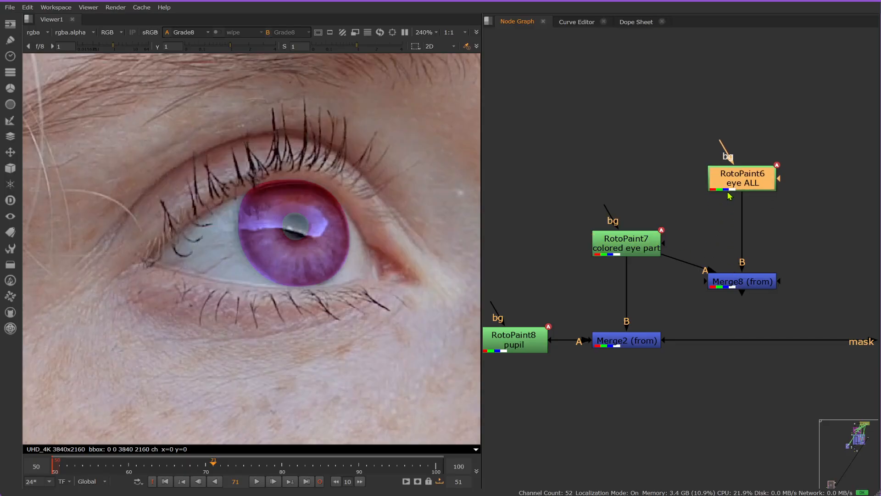
{"action": "left_click_drag", "start_coordinate": [507, 348], "coordinate": [504, 311]}
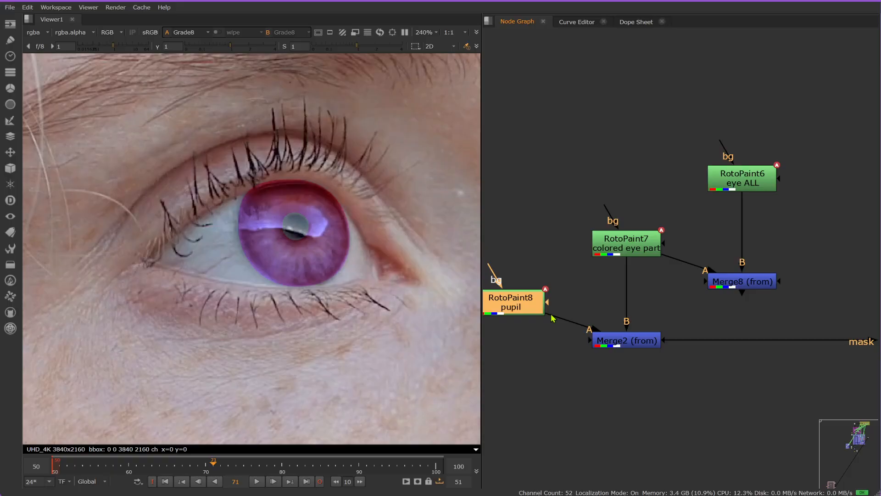
Step: Insert a Blur of size 6.2 below the "colored eye part" RotoPaint and close its properties
{"action": "middle_click_drag", "start_coordinate": [563, 329], "coordinate": [633, 329]}
{"action": "left_click", "coordinate": [691, 251]}
{"action": "key", "text": "b"}
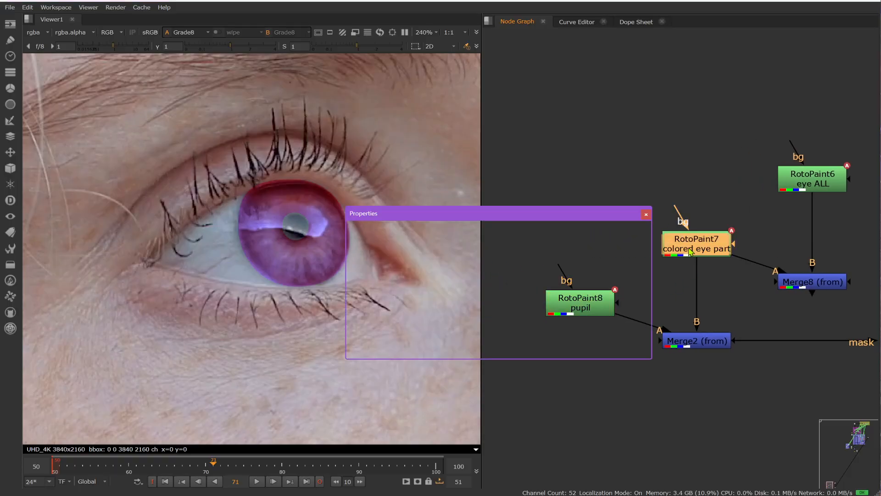
{"action": "left_click_drag", "start_coordinate": [698, 281], "coordinate": [698, 287]}
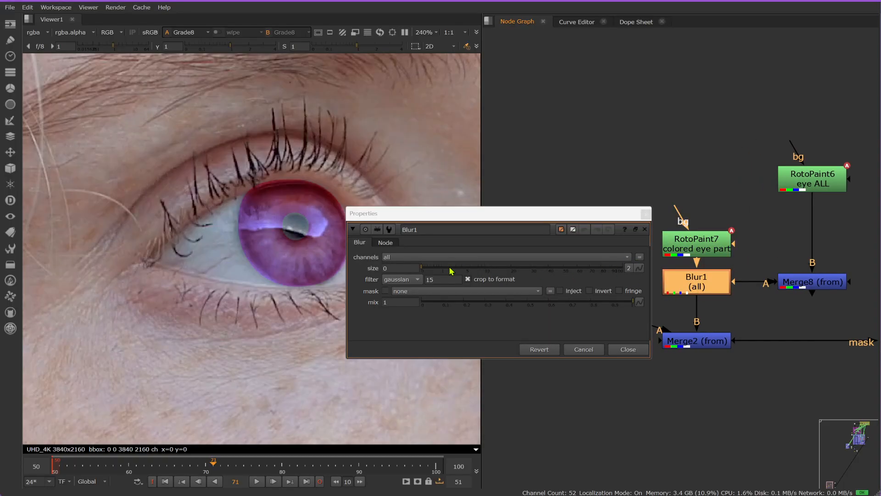
{"action": "left_click", "coordinate": [435, 265]}
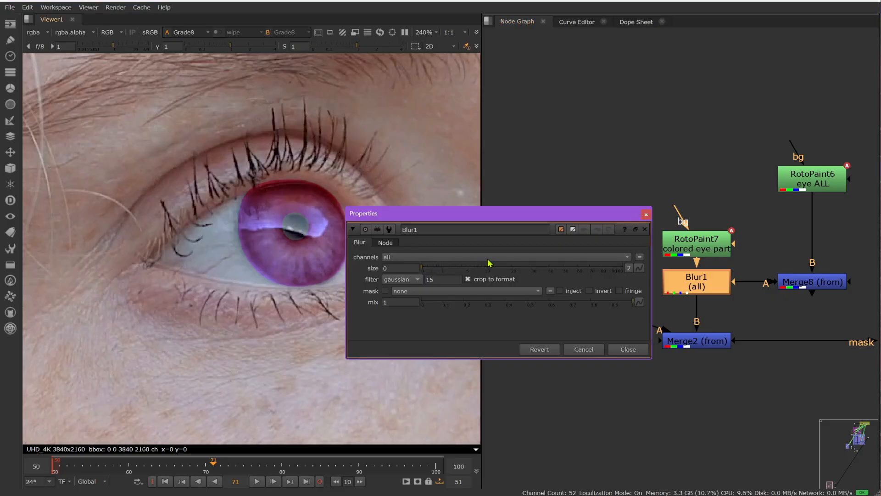
{"action": "left_click_drag", "start_coordinate": [496, 272], "coordinate": [473, 273]}
{"action": "left_click", "coordinate": [844, 186]}
{"action": "left_click", "coordinate": [628, 349]}
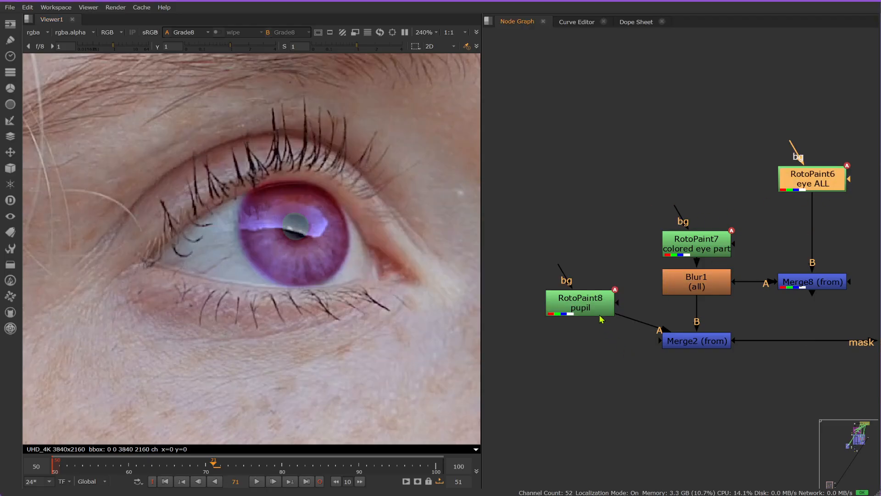
Step: Insert a Blur node below the "pupil" RotoPaint to soften the matte's edge
{"action": "left_click", "coordinate": [586, 308]}
{"action": "key", "text": "b"}
{"action": "left_click_drag", "start_coordinate": [587, 347], "coordinate": [588, 353]}
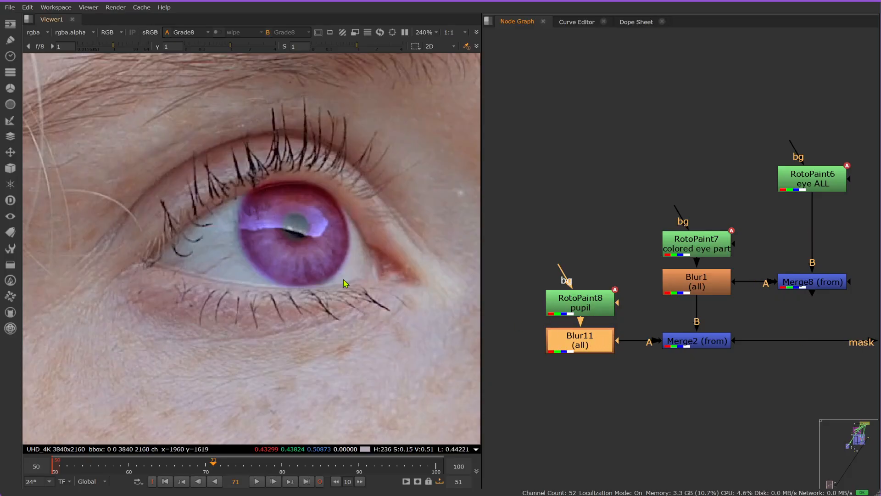
Step: Compare the pupil's edge up close with the pupil Blur disabled and enabled
{"action": "scroll", "coordinate": [287, 252], "scroll_direction": "up", "scroll_amount": 6}
{"action": "key", "text": "d"}
{"action": "key", "text": "d"}
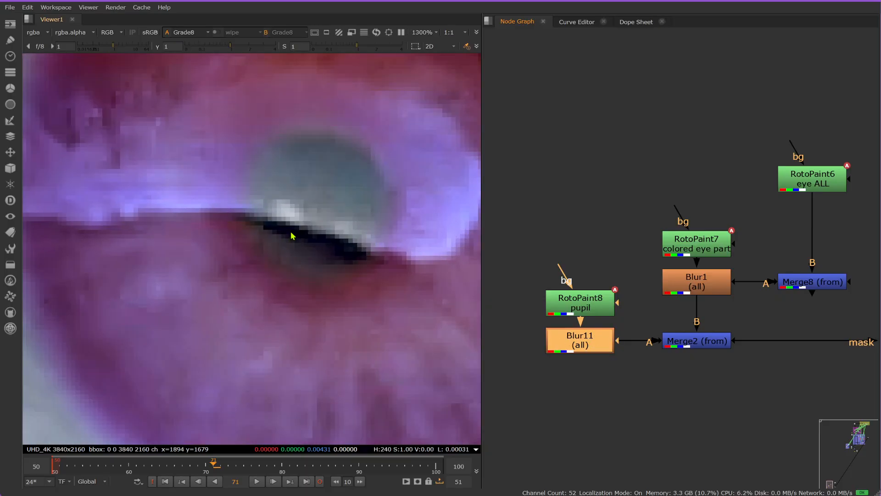
{"action": "key", "text": "d"}
{"action": "key", "text": "d"}
{"action": "scroll", "coordinate": [291, 235], "scroll_direction": "down", "scroll_amount": 8}
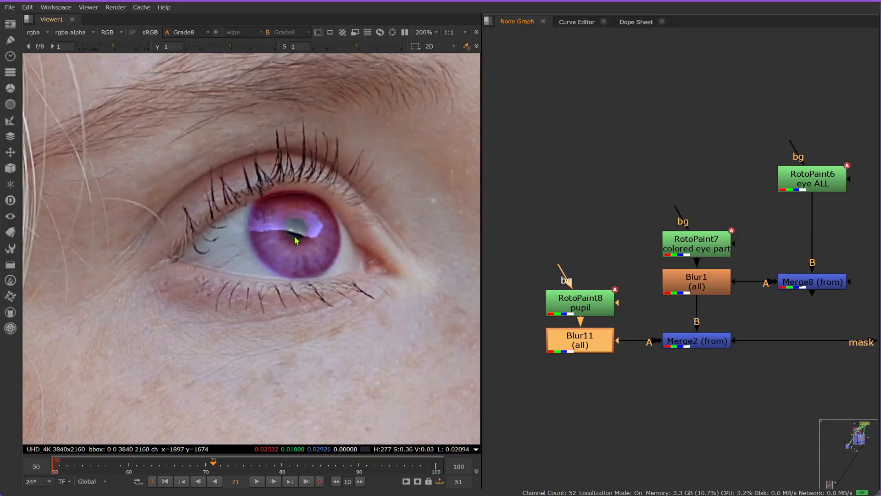
Step: Compare the recolored iris with both the iris and pupil Blurs disabled and enabled
{"action": "left_click", "coordinate": [684, 287], "text": "shift"}
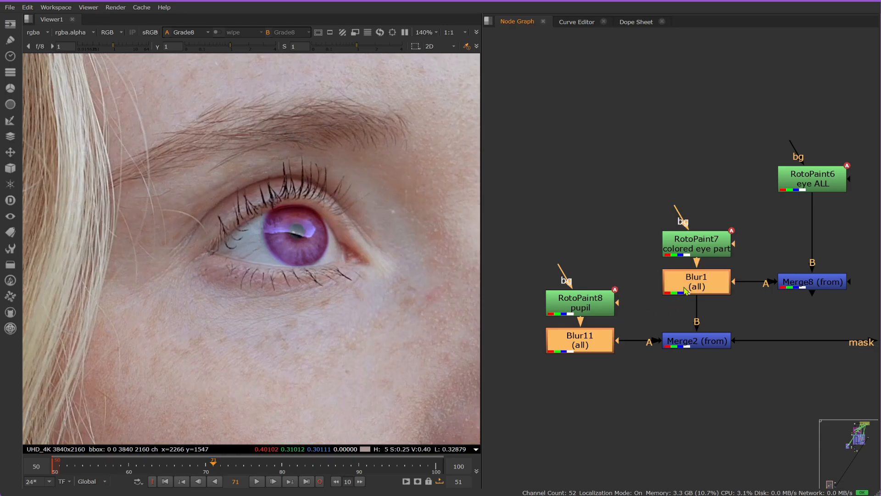
{"action": "key", "text": "d"}
{"action": "key", "text": "d"}
{"action": "key", "text": "d"}
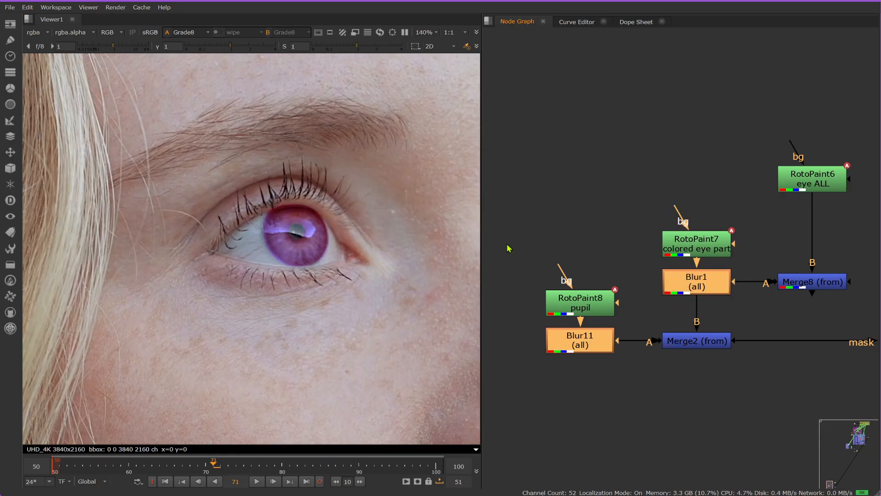
{"action": "scroll", "coordinate": [269, 224], "scroll_direction": "up", "scroll_amount": 3}
{"action": "key", "text": "d"}
{"action": "key", "text": "d"}
{"action": "key", "text": "d"}
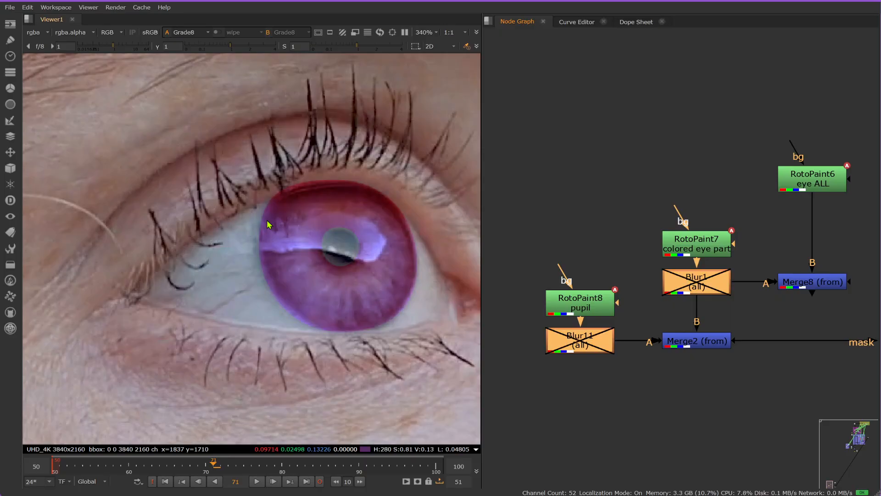
Step: Insert a Blur below the "eye ALL" RotoPaint, raise its size slightly, and close its properties
{"action": "left_click", "coordinate": [836, 183]}
{"action": "key", "text": "b"}
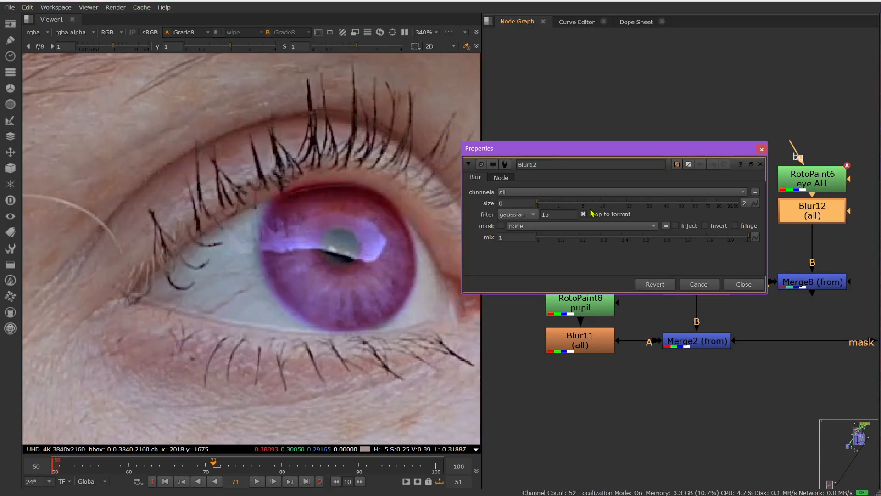
{"action": "left_click", "coordinate": [572, 202]}
{"action": "left_click", "coordinate": [744, 284]}
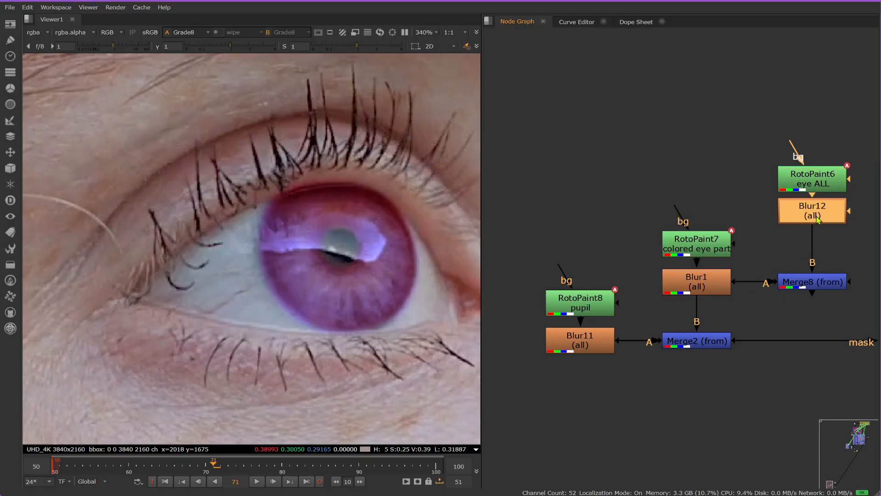
Step: Move the Grade node lower beneath the Read node and disconnect its mask input from the Merge
{"action": "scroll", "coordinate": [565, 328], "scroll_direction": "down", "scroll_amount": 3}
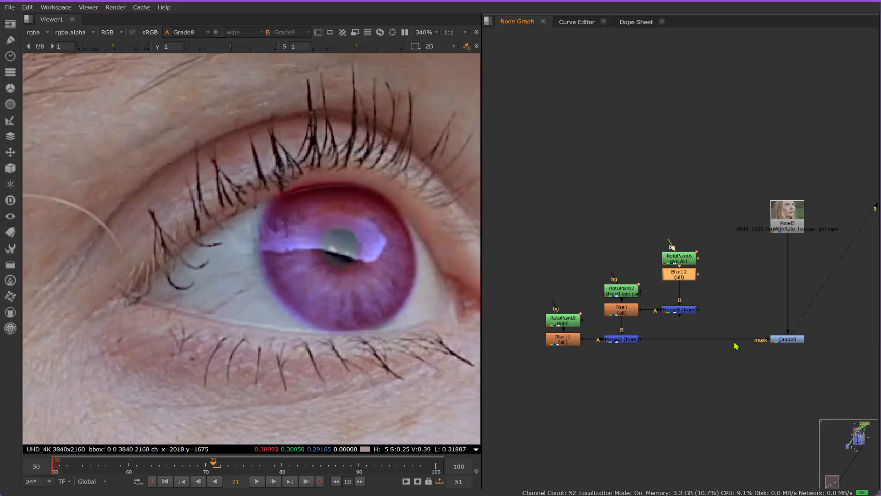
{"action": "left_click", "coordinate": [607, 339]}
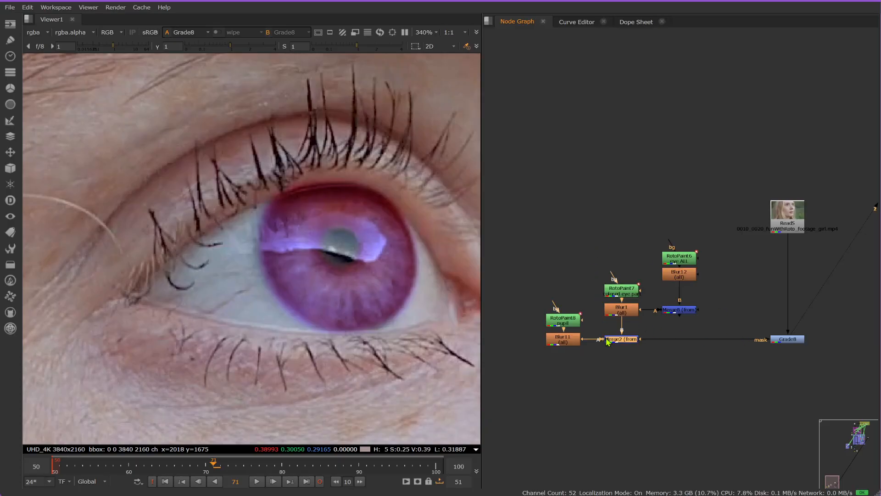
{"action": "left_click", "coordinate": [672, 312]}
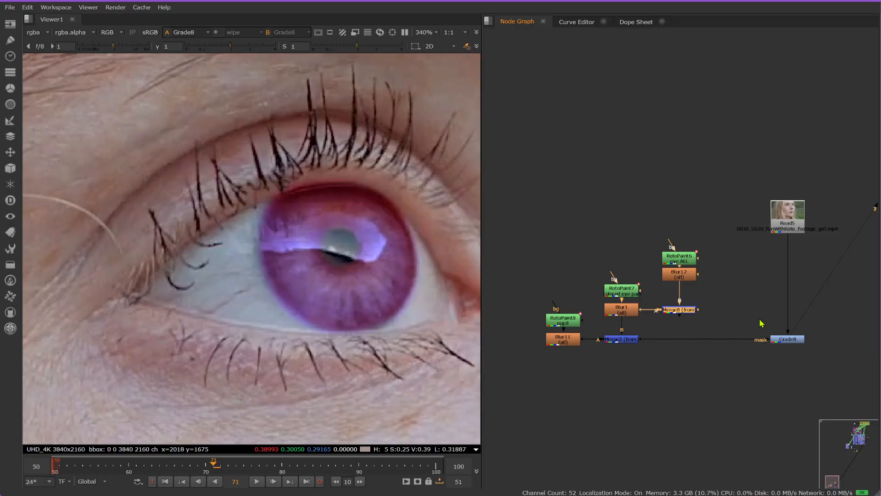
{"action": "left_click", "coordinate": [789, 339]}
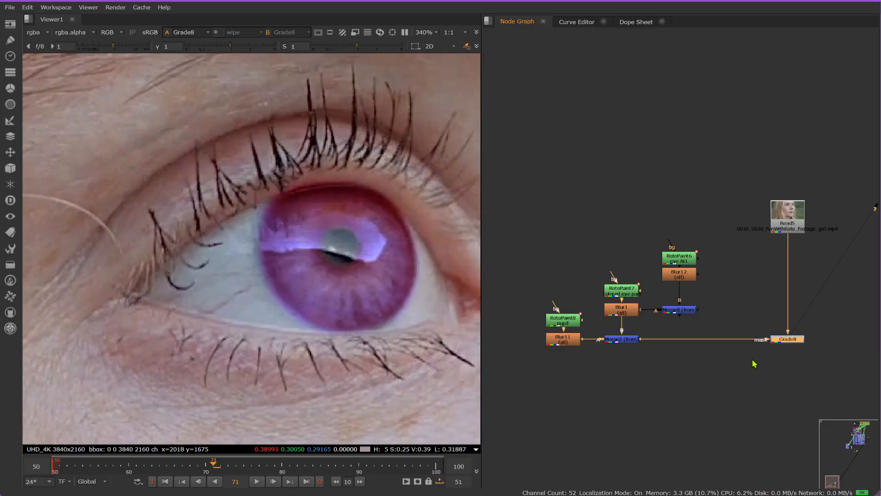
{"action": "scroll", "coordinate": [805, 362], "scroll_direction": "up", "scroll_amount": 4}
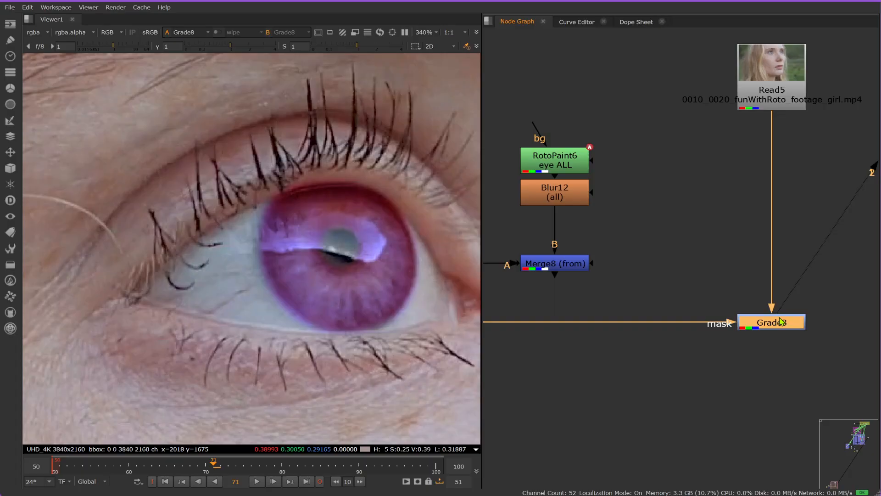
{"action": "left_click_drag", "start_coordinate": [780, 320], "coordinate": [780, 433]}
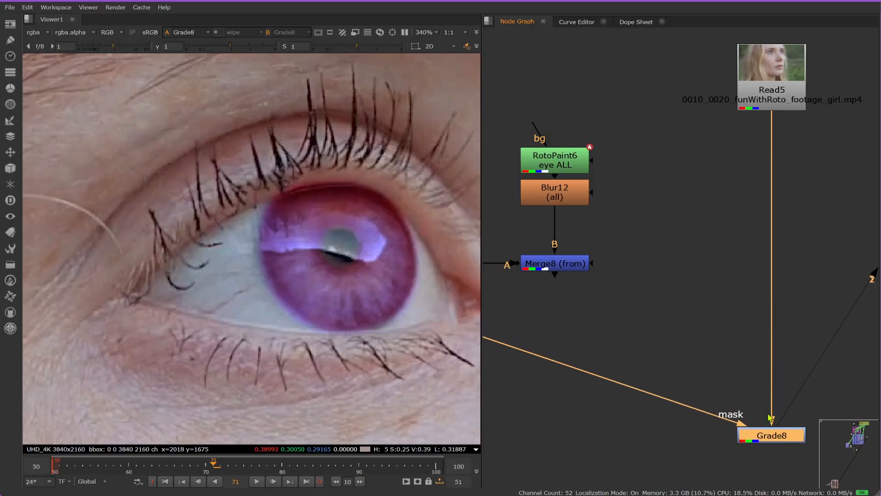
{"action": "middle_click_drag", "start_coordinate": [771, 417], "coordinate": [775, 272]}
{"action": "scroll", "coordinate": [773, 257], "scroll_direction": "down", "scroll_amount": 3}
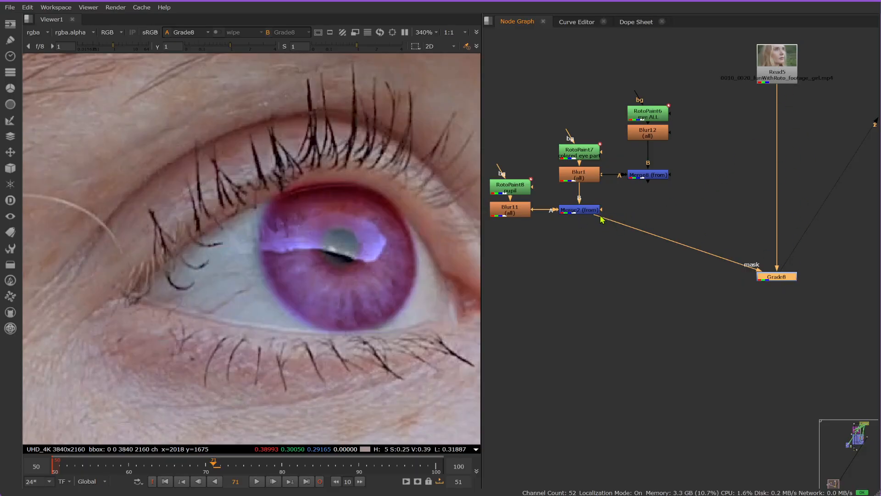
{"action": "left_click_drag", "start_coordinate": [602, 220], "coordinate": [713, 217]}
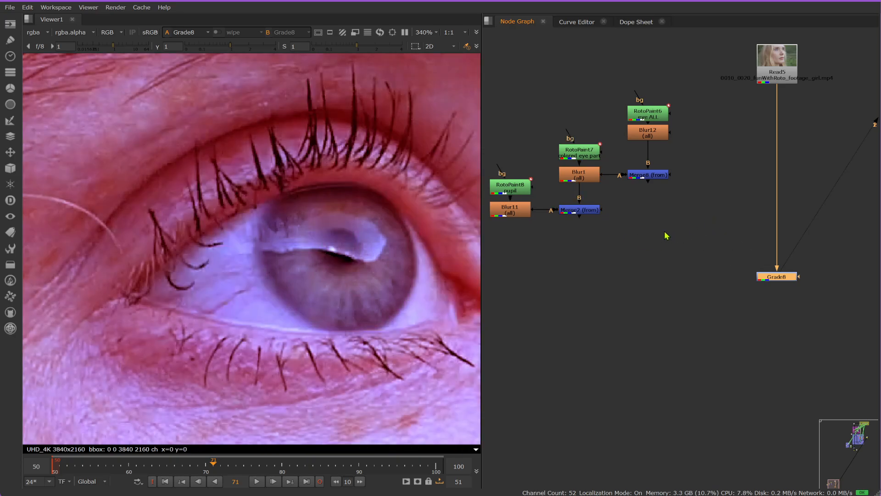
Step: Create a Copy node in the empty space beside the Merges and connect its A input to the "eye ALL" RotoPaint
{"action": "left_click", "coordinate": [693, 173]}
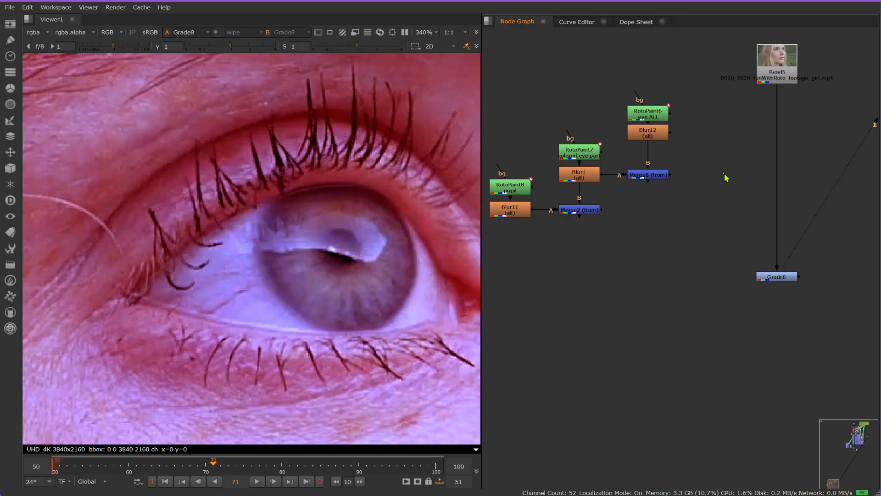
{"action": "key", "text": "k"}
{"action": "left_click_drag", "start_coordinate": [655, 106], "coordinate": [719, 302]}
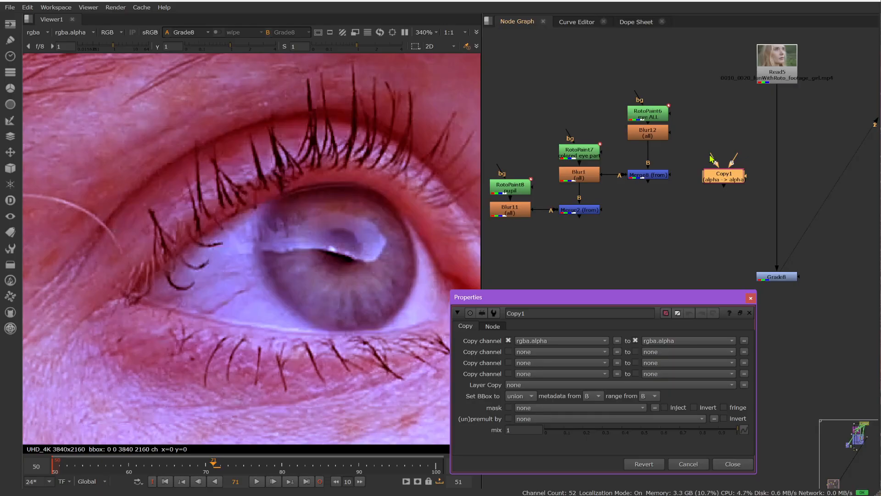
{"action": "left_click_drag", "start_coordinate": [712, 161], "coordinate": [662, 113]}
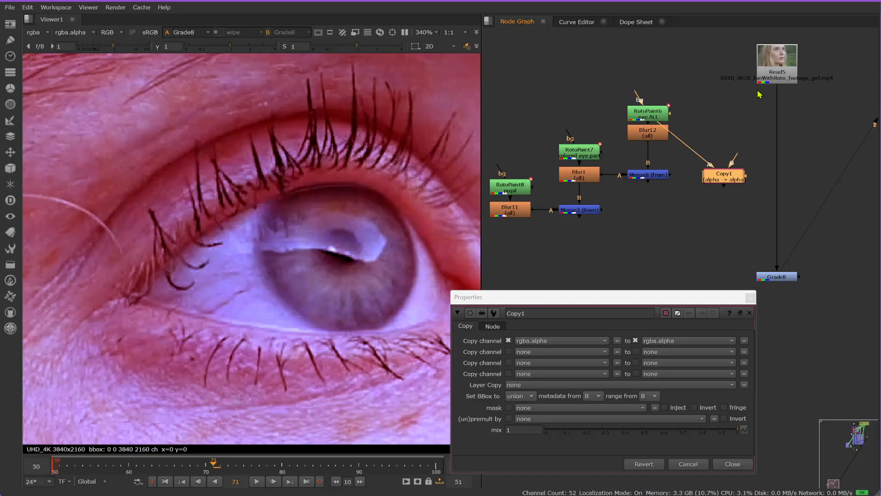
Step: View the "eye ALL" matte and the original Read footage in the viewer
{"action": "left_click", "coordinate": [653, 117]}
{"action": "key", "text": "1"}
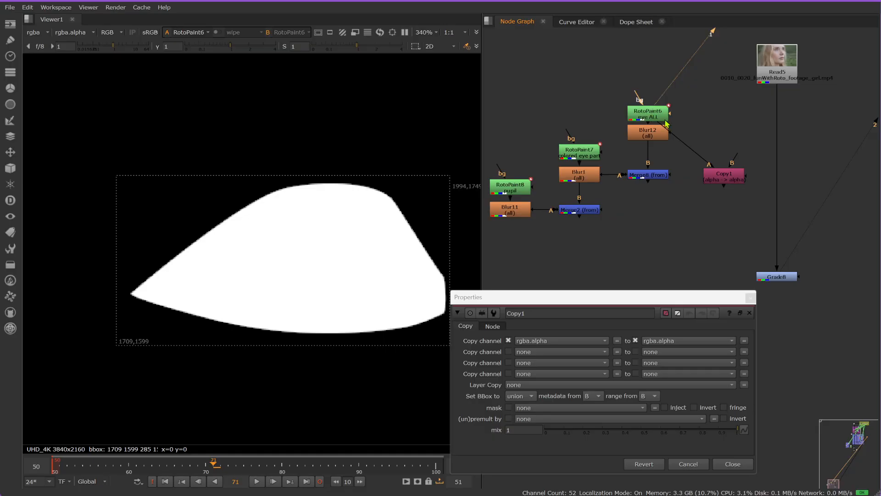
{"action": "left_click", "coordinate": [764, 81]}
{"action": "key", "text": "1"}
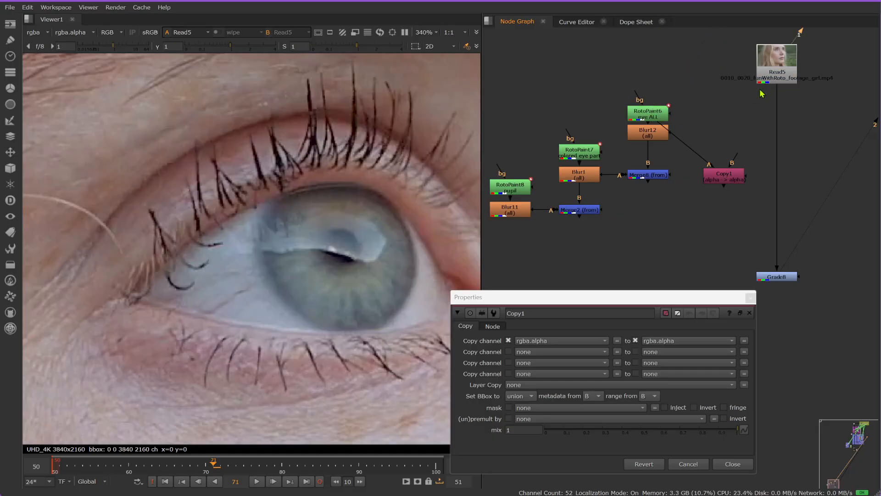
Step: Insert the Copy node between the Read and Grade nodes, level with the "eye ALL" RotoPaint
{"action": "left_click_drag", "start_coordinate": [731, 176], "coordinate": [721, 119]}
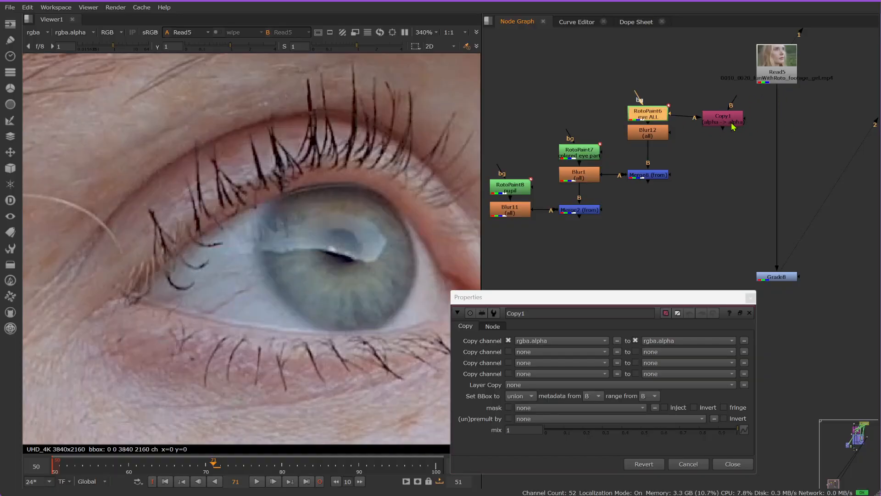
{"action": "left_click", "coordinate": [721, 118]}
{"action": "left_click", "coordinate": [772, 76]}
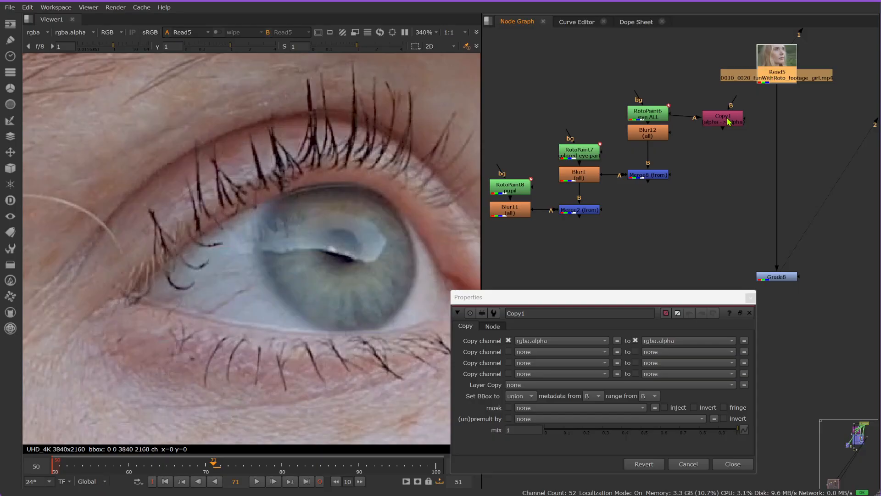
{"action": "left_click_drag", "start_coordinate": [726, 117], "coordinate": [783, 114]}
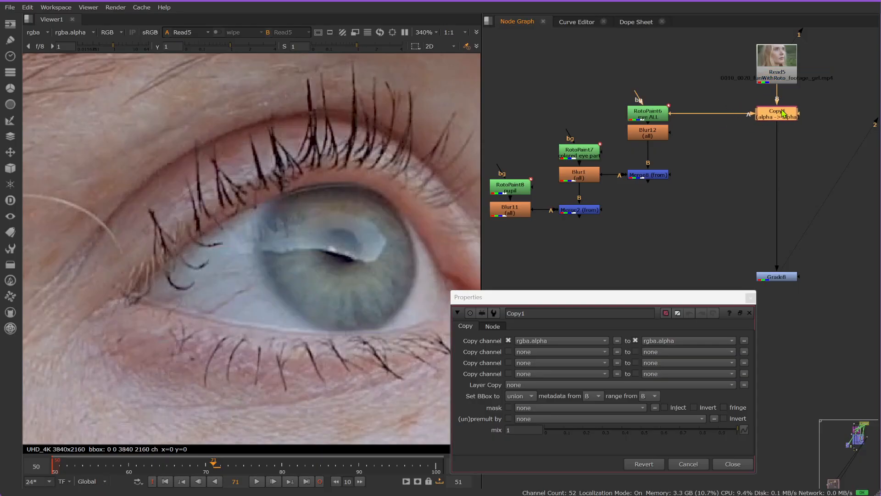
Step: Output the Copy node's rgba.alpha to a new channel matte.eyeALL, creating the new matte layer, and close its properties
{"action": "left_click_drag", "start_coordinate": [664, 304], "coordinate": [695, 179]}
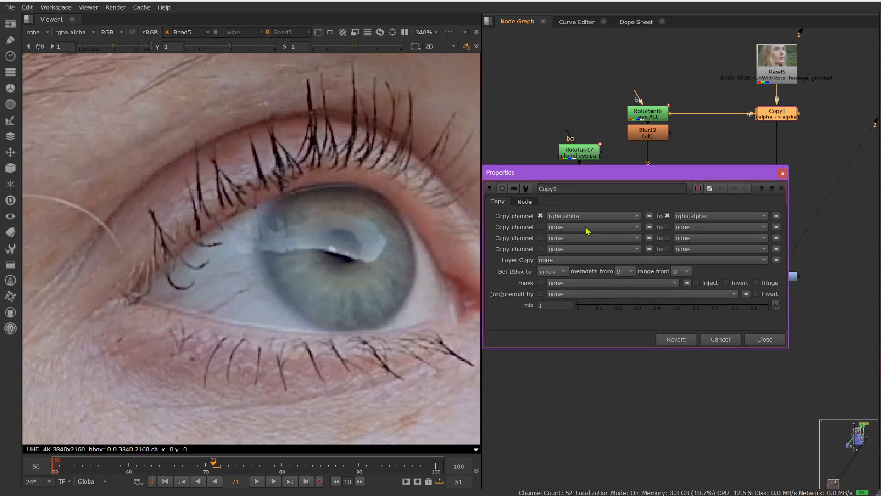
{"action": "left_click", "coordinate": [725, 217]}
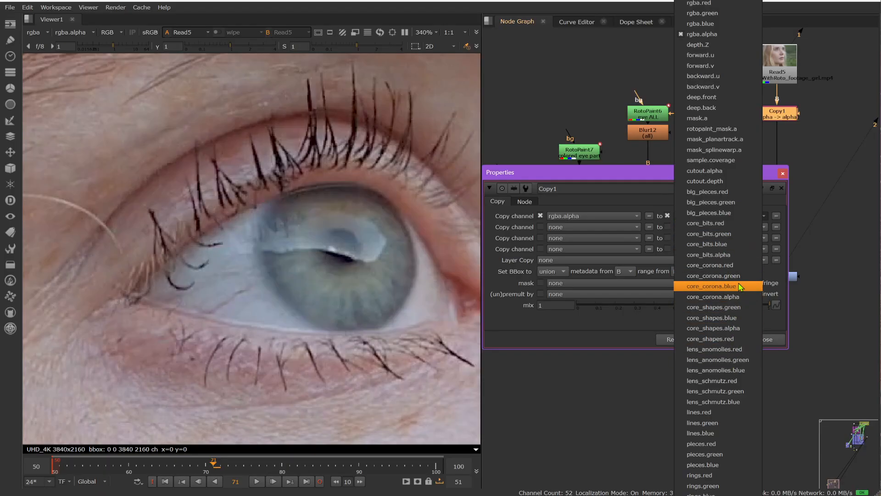
{"action": "left_click", "coordinate": [635, 191]}
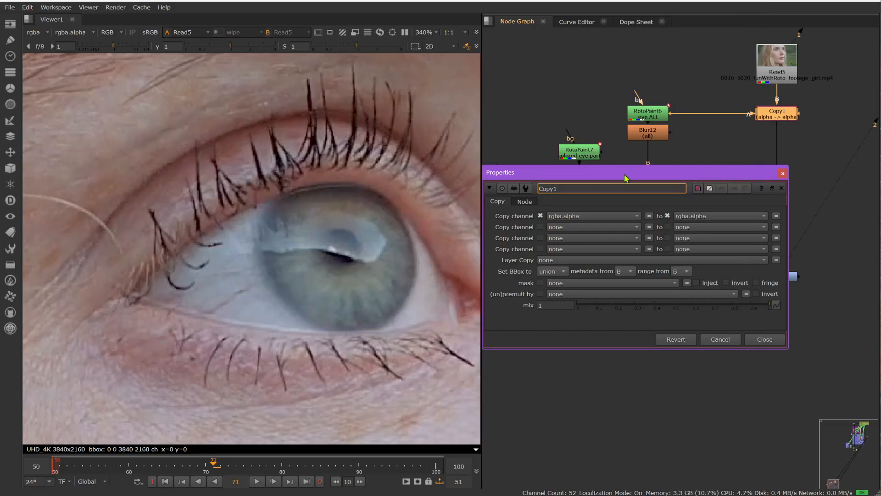
{"action": "left_click", "coordinate": [728, 203]}
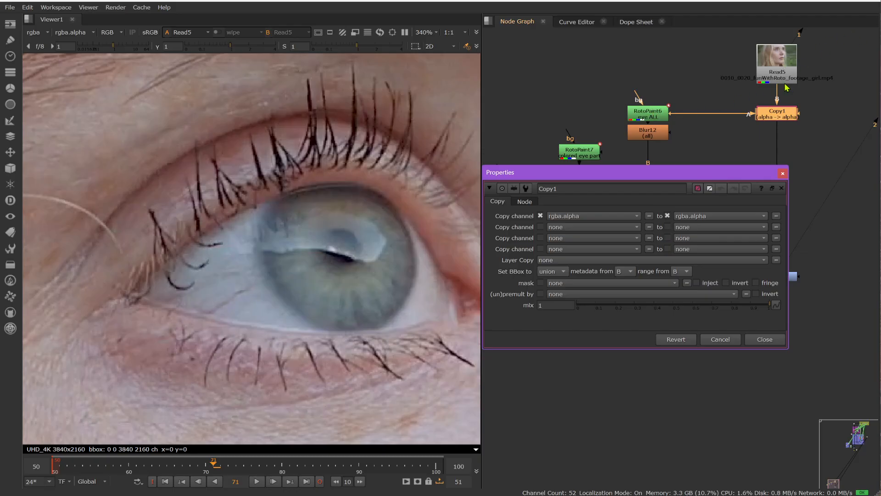
{"action": "left_click", "coordinate": [761, 217]}
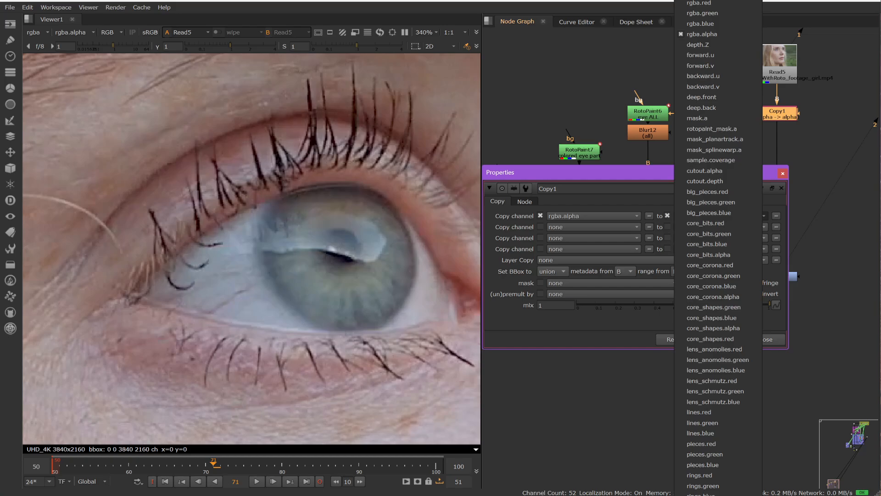
{"action": "left_click", "coordinate": [701, 495]}
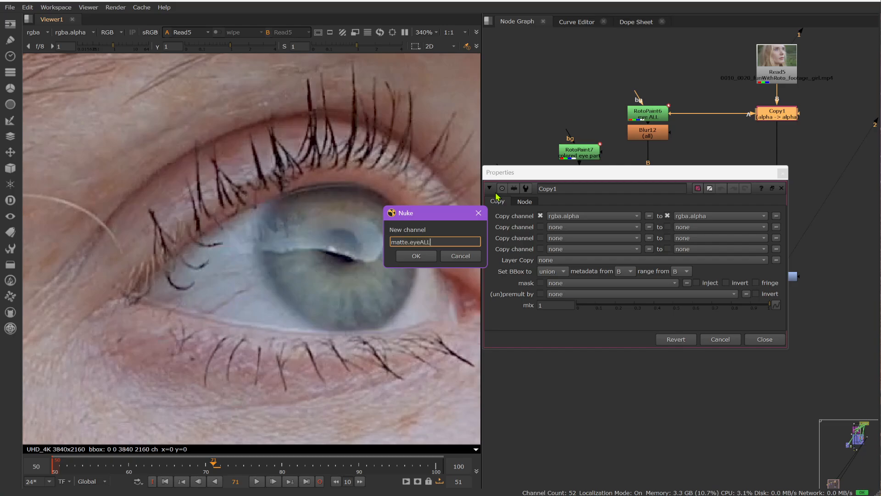
{"action": "left_click", "coordinate": [416, 256]}
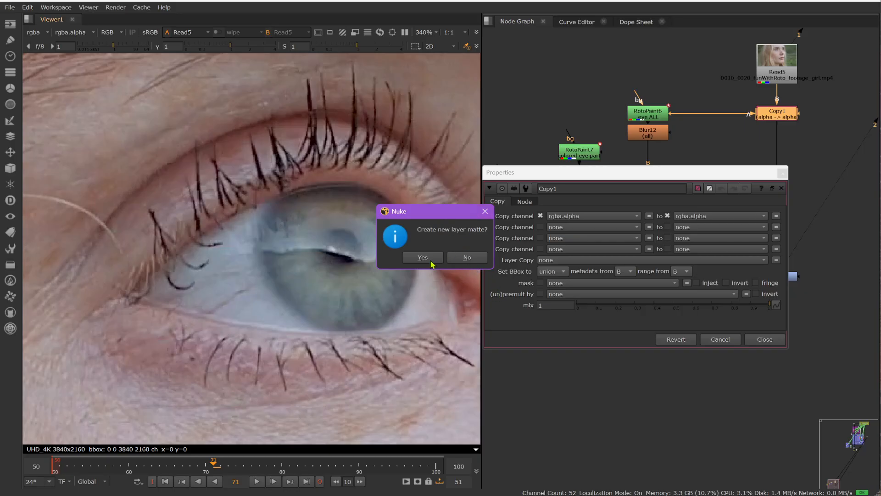
{"action": "left_click", "coordinate": [431, 259]}
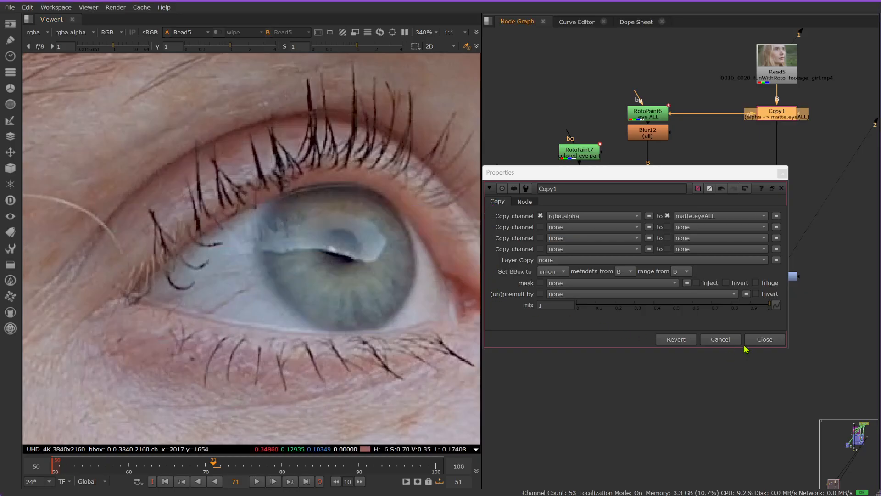
{"action": "left_click", "coordinate": [782, 172]}
Step: View Copy1 with matte.eyeALL as the viewer's alpha channel, switching between the matte and the colour image
{"action": "scroll", "coordinate": [791, 117], "scroll_direction": "up", "scroll_amount": 3}
{"action": "scroll", "coordinate": [791, 118], "scroll_direction": "up", "scroll_amount": 2}
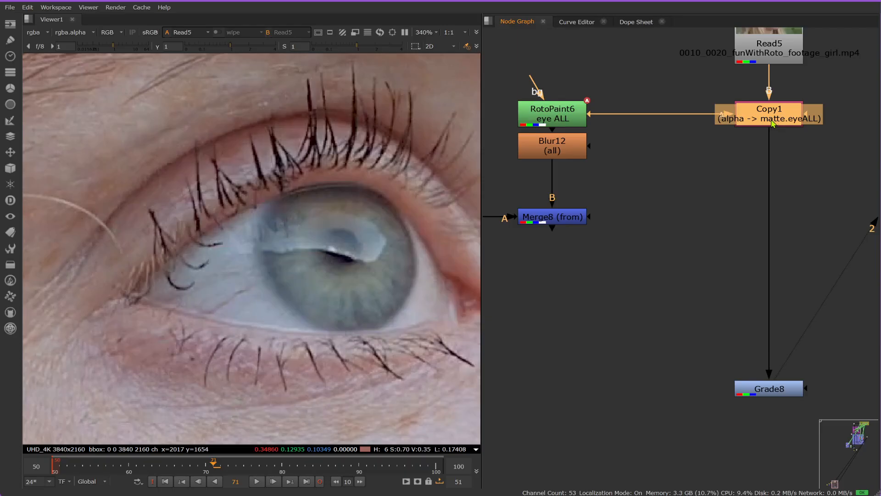
{"action": "key", "text": "1"}
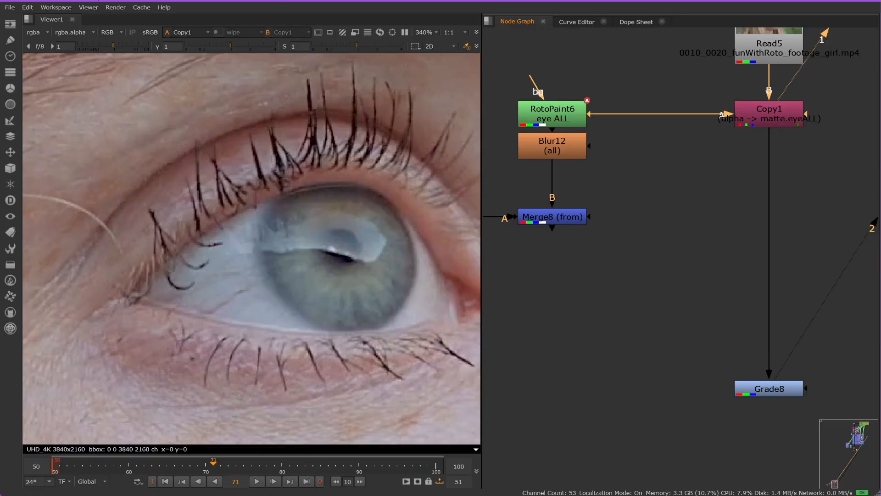
{"action": "left_click", "coordinate": [75, 36]}
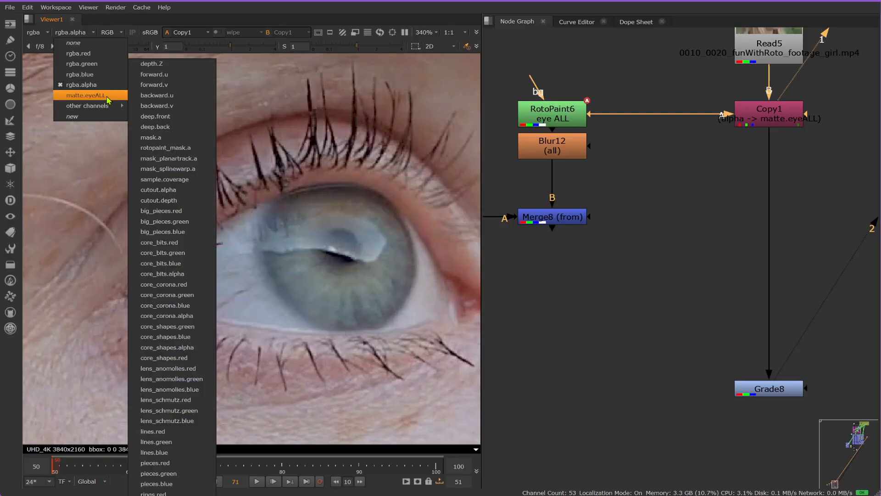
{"action": "left_click", "coordinate": [85, 95]}
{"action": "key", "text": "a"}
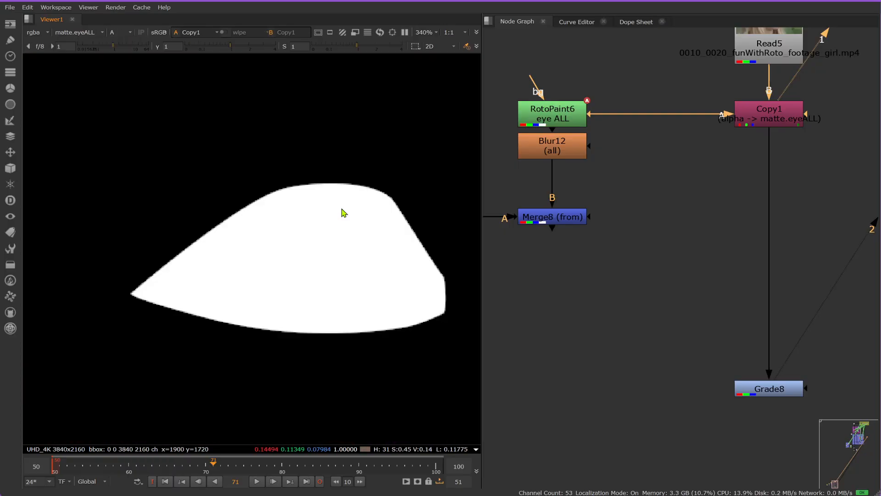
{"action": "key", "text": "a"}
{"action": "key", "text": "a"}
{"action": "key", "text": "a"}
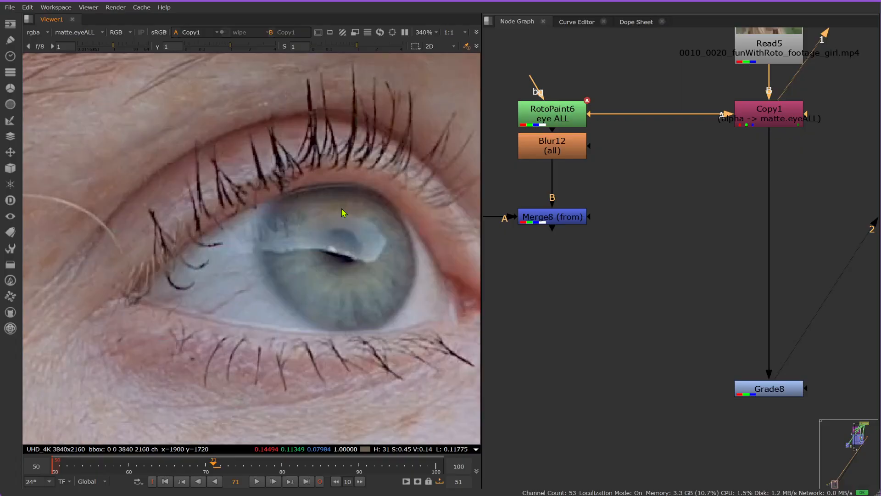
Step: Set the viewer's alpha channel to none
{"action": "left_click", "coordinate": [75, 33]}
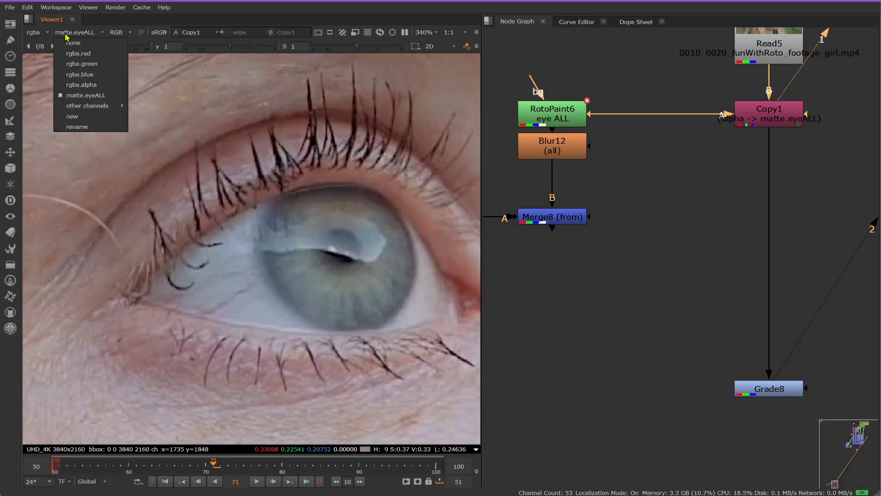
{"action": "left_click", "coordinate": [89, 43]}
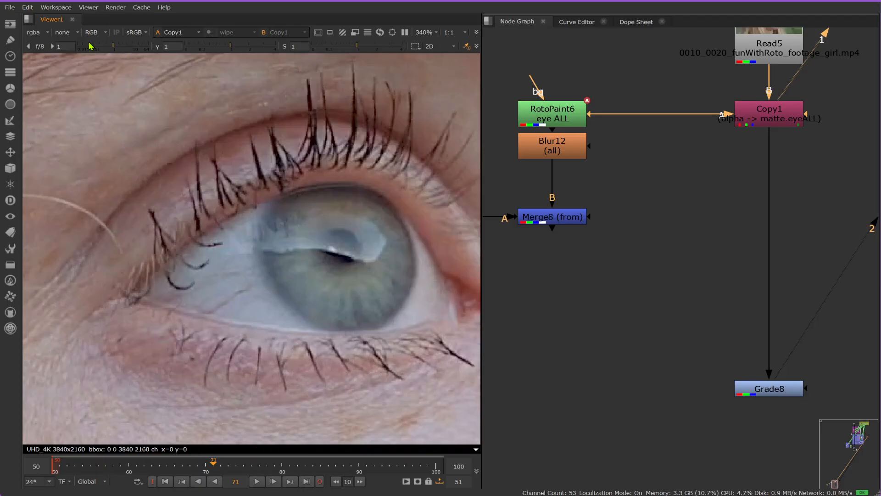
{"action": "left_click", "coordinate": [62, 33]}
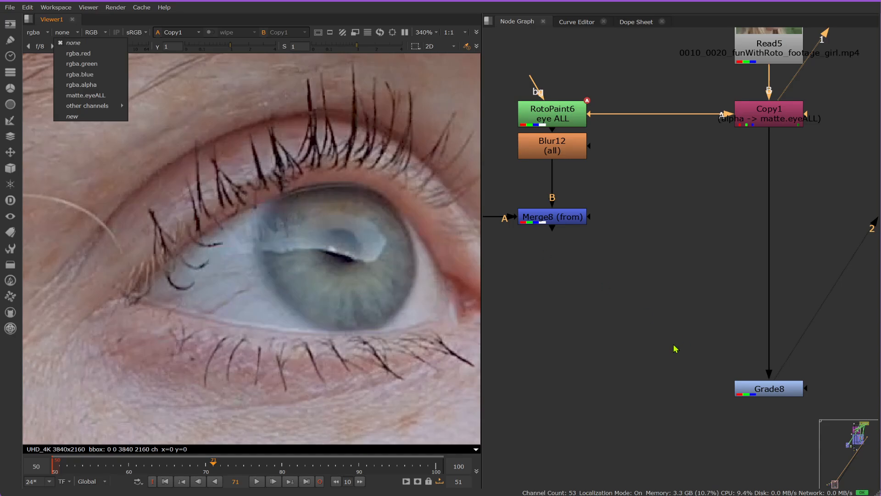
{"action": "left_click", "coordinate": [590, 278]}
Step: Duplicate Copy1, connect the duplicate's A input to Merge8, view that Merge, and insert the duplicate between Copy1 and Grade8
{"action": "scroll", "coordinate": [663, 193], "scroll_direction": "down", "scroll_amount": 3}
{"action": "left_click", "coordinate": [732, 145]}
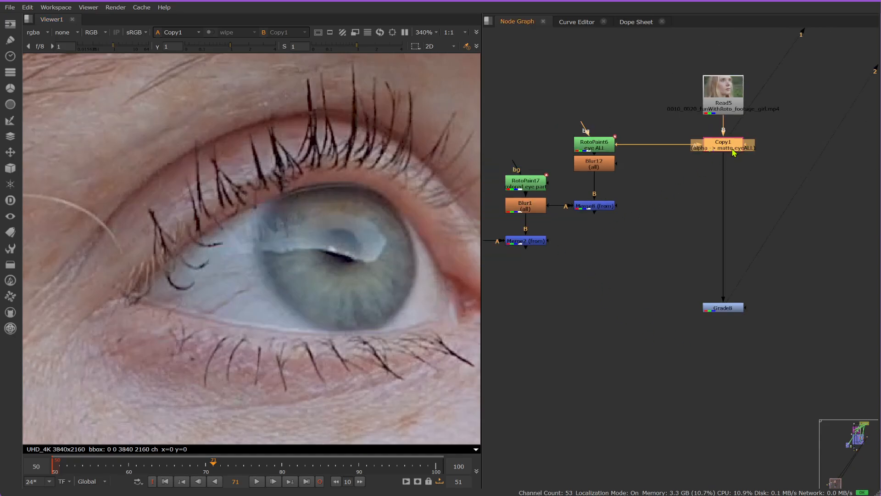
{"action": "left_click", "coordinate": [710, 198]}
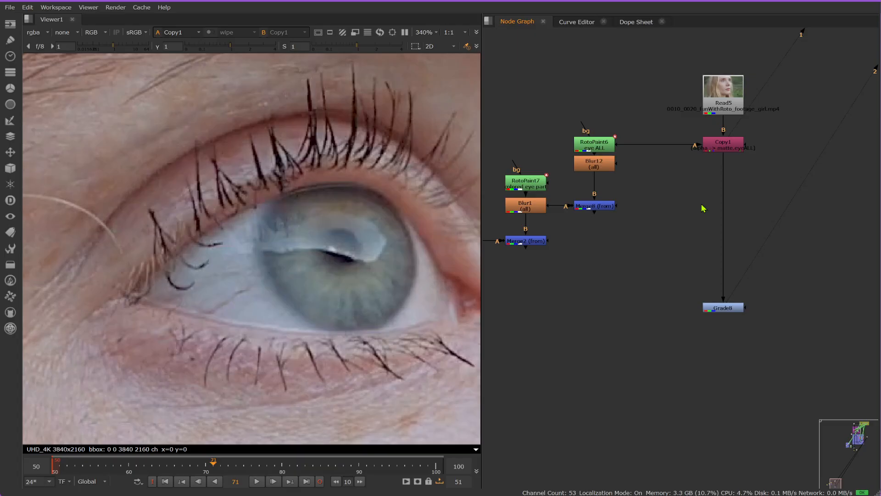
{"action": "key", "text": "ctrl+v"}
{"action": "left_click_drag", "start_coordinate": [674, 203], "coordinate": [605, 207]}
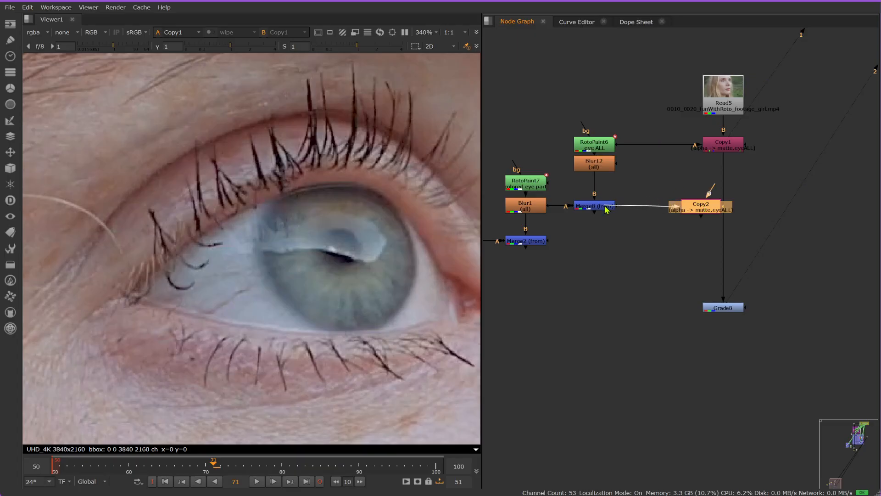
{"action": "left_click", "coordinate": [596, 208]}
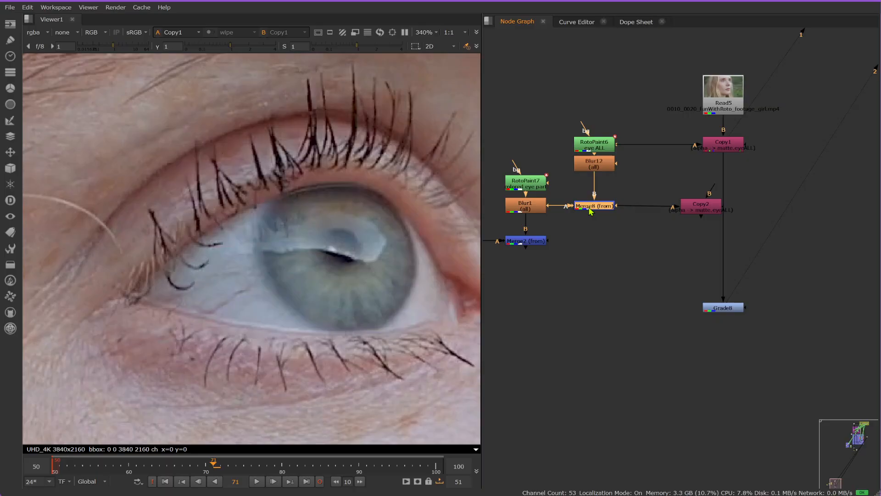
{"action": "key", "text": "1"}
{"action": "left_click_drag", "start_coordinate": [688, 211], "coordinate": [715, 211]}
Step: Output Copy2's rgba.alpha to a new channel named matte.sclera and close its properties
{"action": "double_click", "coordinate": [715, 211]}
{"action": "left_click", "coordinate": [629, 182]}
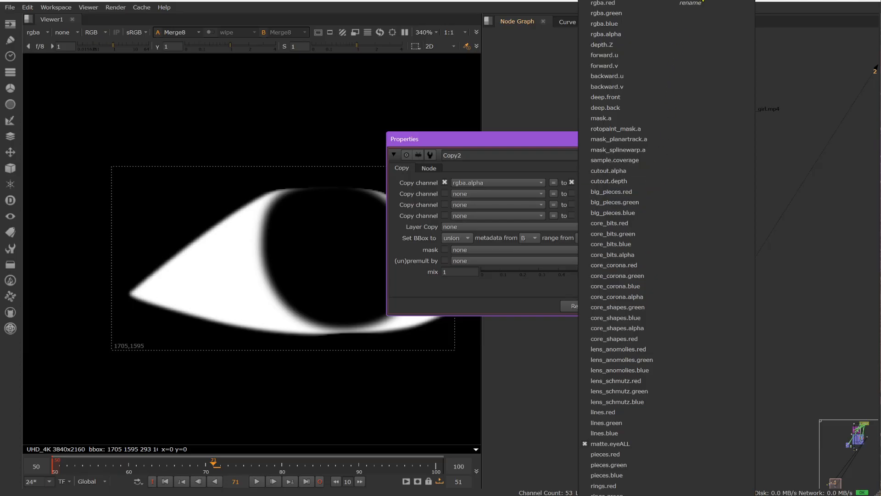
{"action": "left_click", "coordinate": [703, 2]}
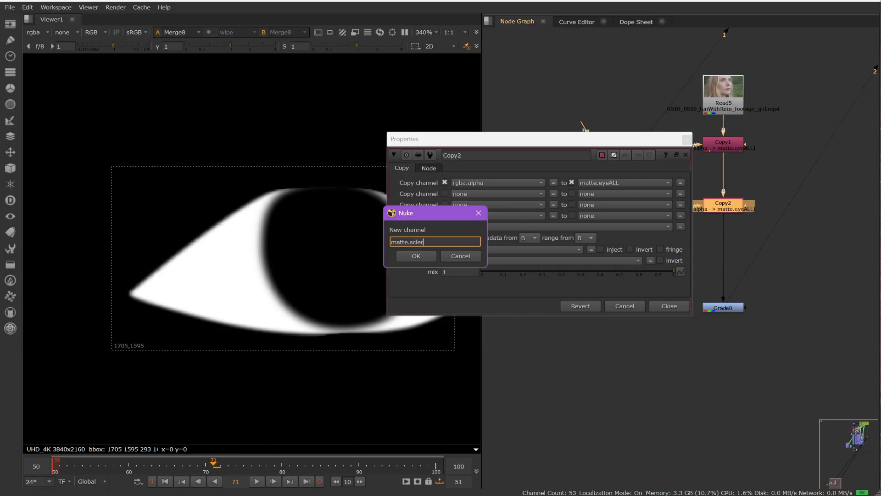
{"action": "left_click", "coordinate": [412, 257]}
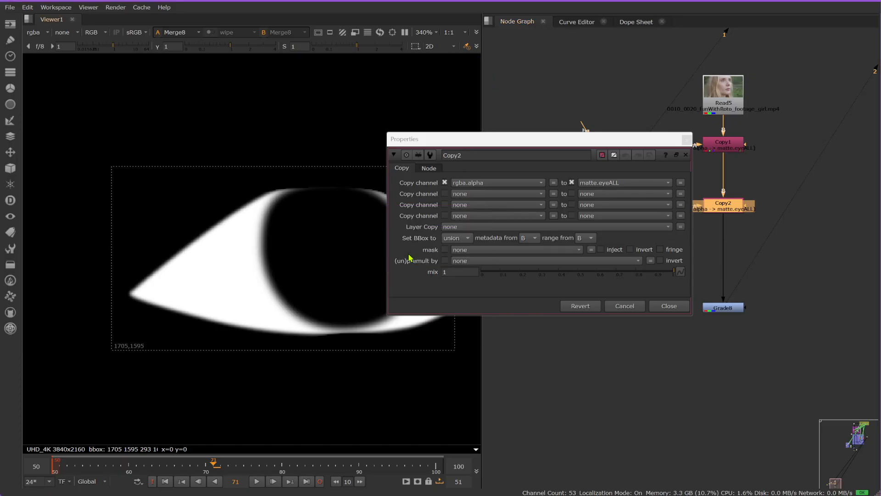
{"action": "left_click", "coordinate": [661, 306]}
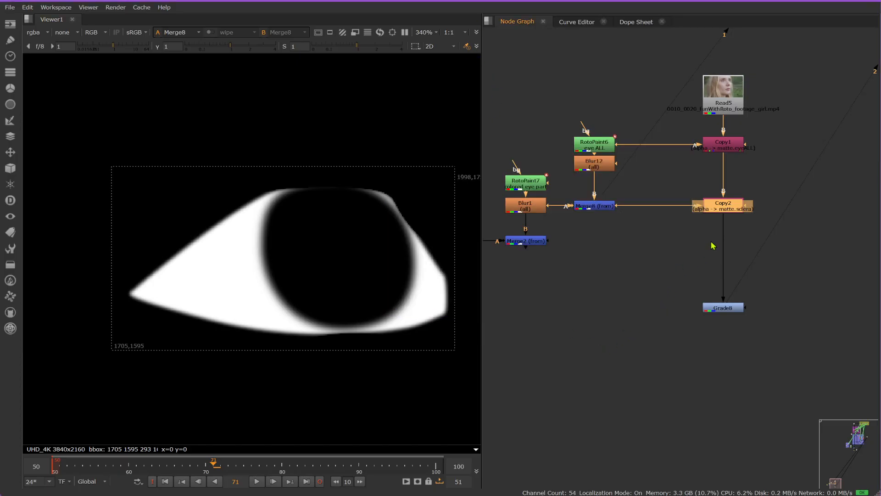
Step: Paste another Copy node beneath Copy2, and reconnect Copy1's A input to Blur12, moving Copy1 level with that Blur
{"action": "key", "text": "ctrl+v"}
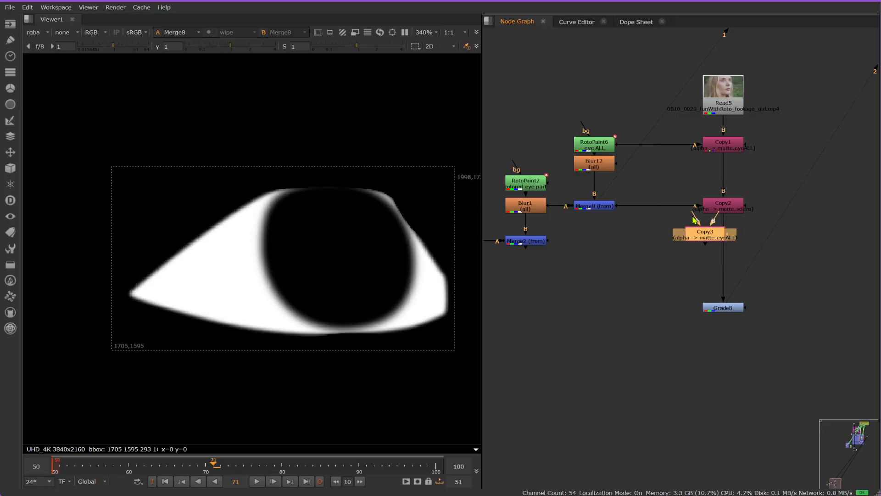
{"action": "left_click_drag", "start_coordinate": [694, 219], "coordinate": [607, 217]}
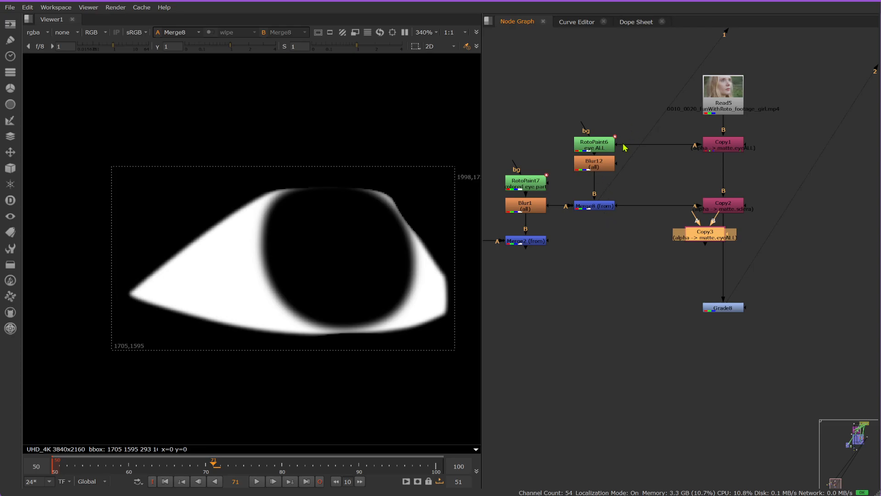
{"action": "left_click_drag", "start_coordinate": [625, 145], "coordinate": [605, 169]}
{"action": "left_click_drag", "start_coordinate": [725, 145], "coordinate": [724, 164]}
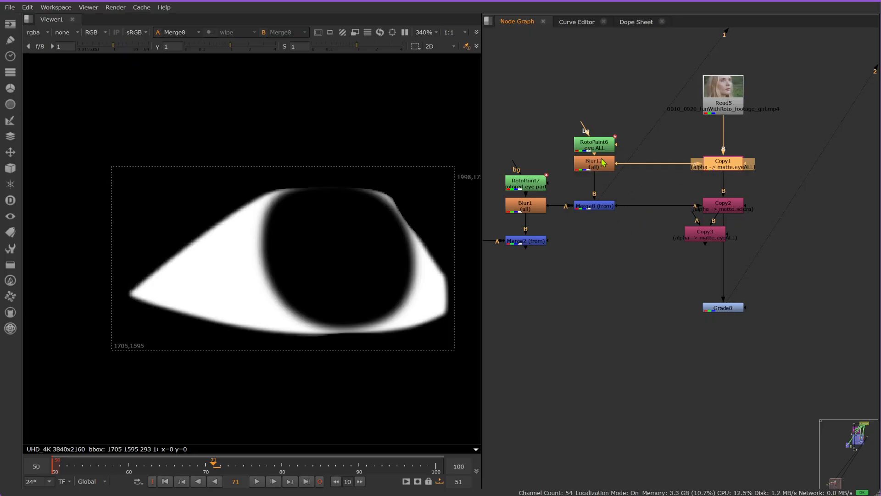
Step: Connect Copy3's A input to Merge2 after checking the Blur1 and Merge2 mattes, and insert Copy3 between Copy2 and Grade8
{"action": "left_click_drag", "start_coordinate": [690, 217], "coordinate": [550, 209]}
{"action": "left_click", "coordinate": [549, 208]}
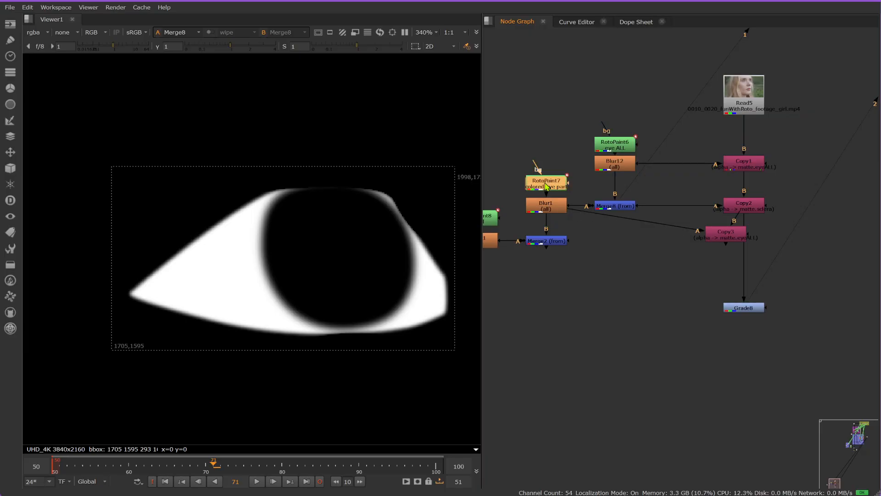
{"action": "key", "text": "1"}
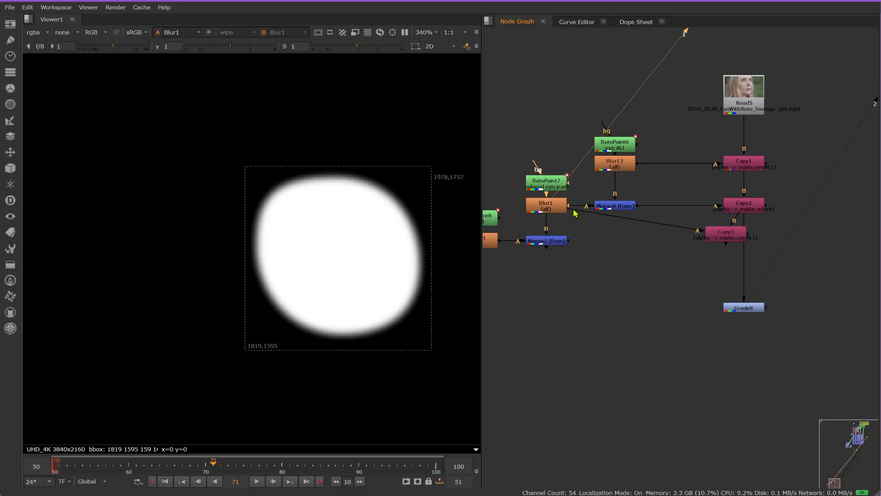
{"action": "left_click_drag", "start_coordinate": [575, 213], "coordinate": [556, 243]}
{"action": "key", "text": "1"}
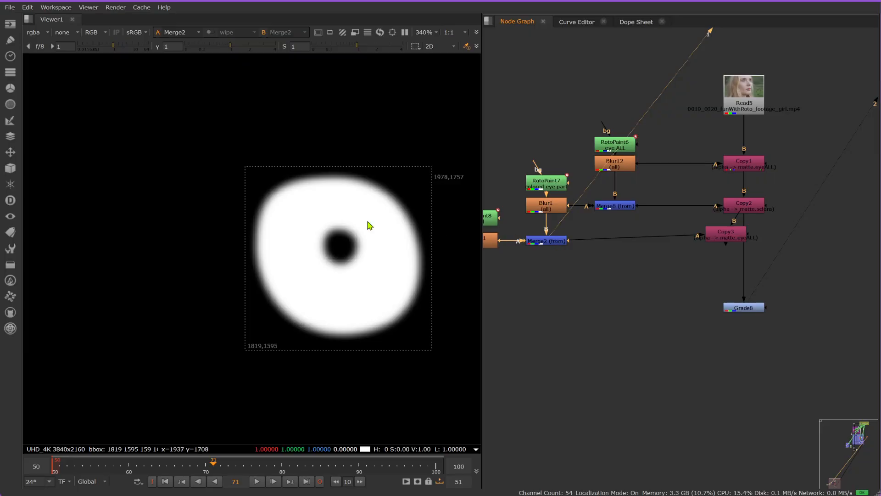
{"action": "left_click_drag", "start_coordinate": [726, 240], "coordinate": [745, 248]}
{"action": "key", "text": "1"}
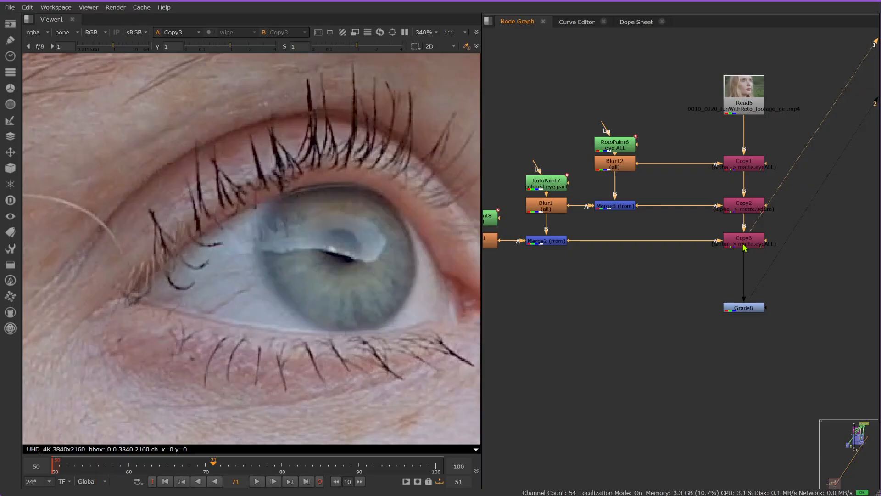
Step: Output Copy3's rgba.alpha to a new channel named matte.iris and close its properties
{"action": "double_click", "coordinate": [745, 243]}
{"action": "left_click", "coordinate": [624, 217]}
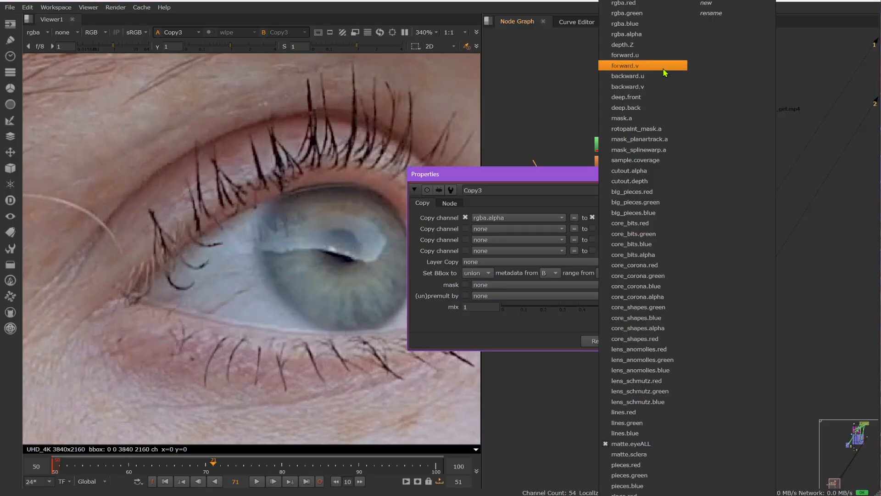
{"action": "left_click", "coordinate": [708, 5]}
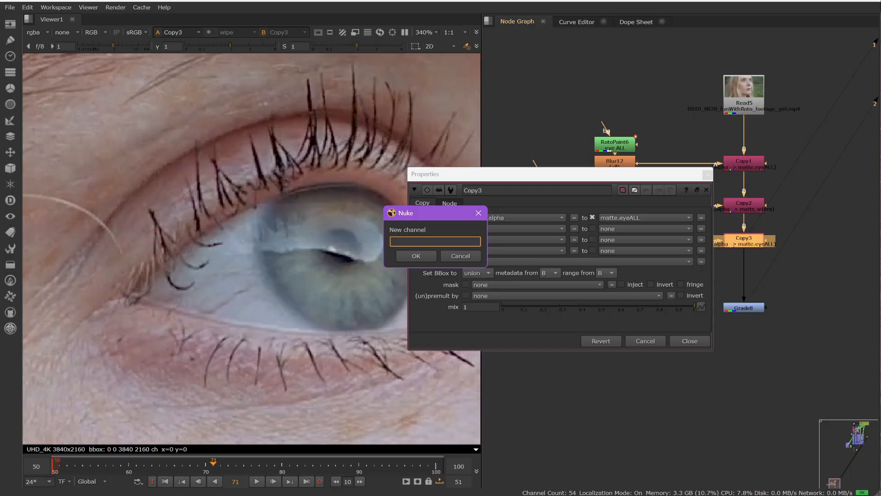
{"action": "type", "text": "matte.iris"}
{"action": "left_click", "coordinate": [417, 255]}
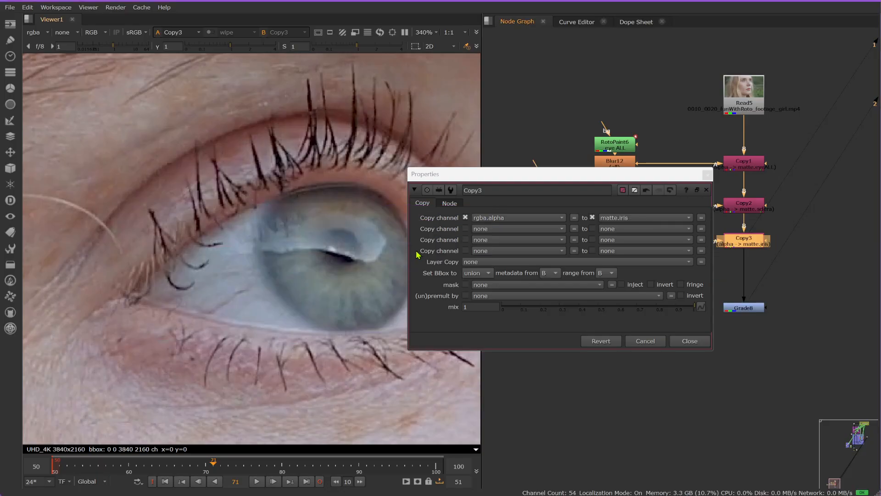
{"action": "left_click", "coordinate": [690, 341]}
Step: Paste another Copy node beneath Copy3 and connect its A input to the pupil matte's Blur11
{"action": "left_click", "coordinate": [714, 269]}
{"action": "key", "text": "ctrl+v"}
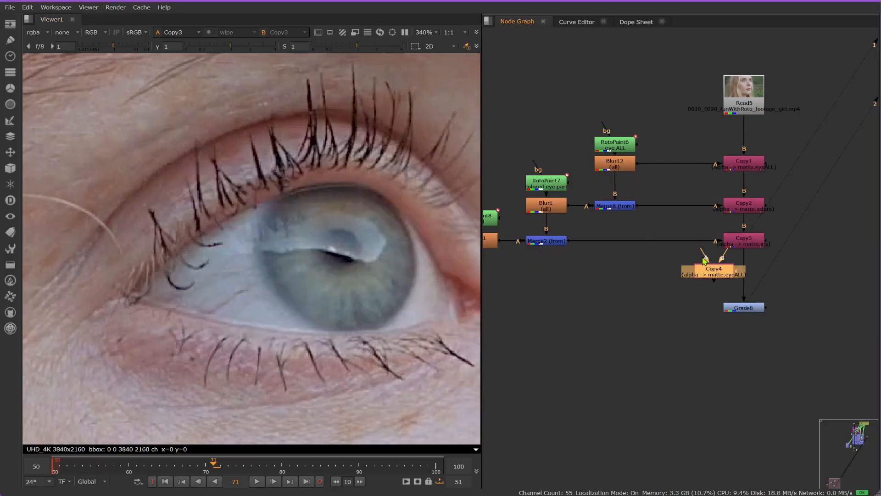
{"action": "scroll", "coordinate": [627, 248], "scroll_direction": "down", "scroll_amount": 3}
{"action": "left_click_drag", "start_coordinate": [703, 255], "coordinate": [536, 240]}
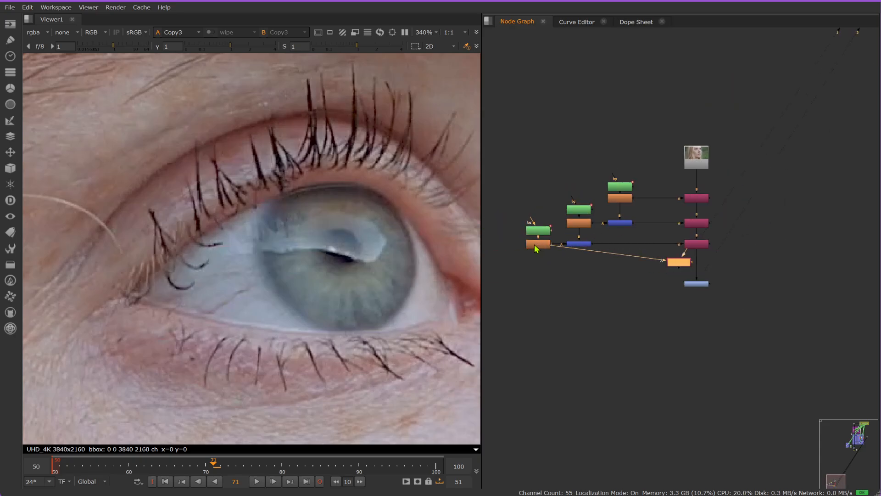
{"action": "scroll", "coordinate": [548, 250], "scroll_direction": "up", "scroll_amount": 2}
Step: After viewing Blur11's matte, insert Copy4 between Copy3 and Grade8 and route its A connection through a dot below Blur11
{"action": "left_click", "coordinate": [533, 239]}
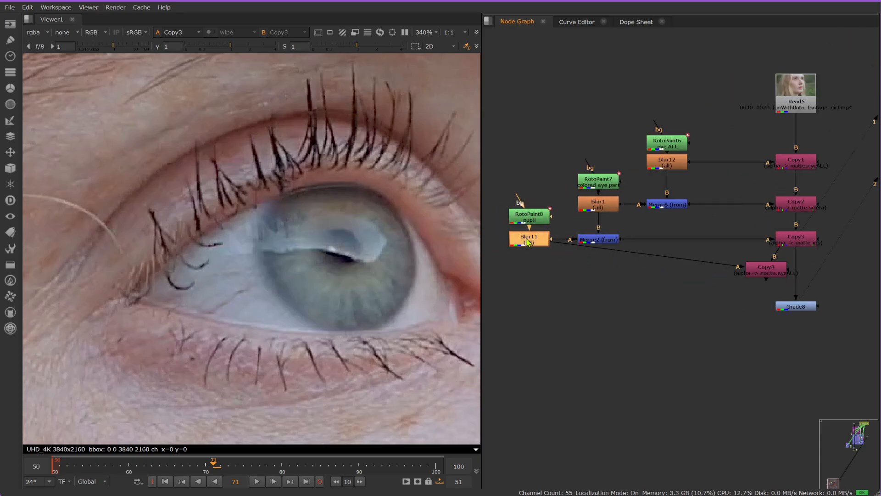
{"action": "key", "text": "1"}
{"action": "left_click_drag", "start_coordinate": [790, 270], "coordinate": [820, 270]}
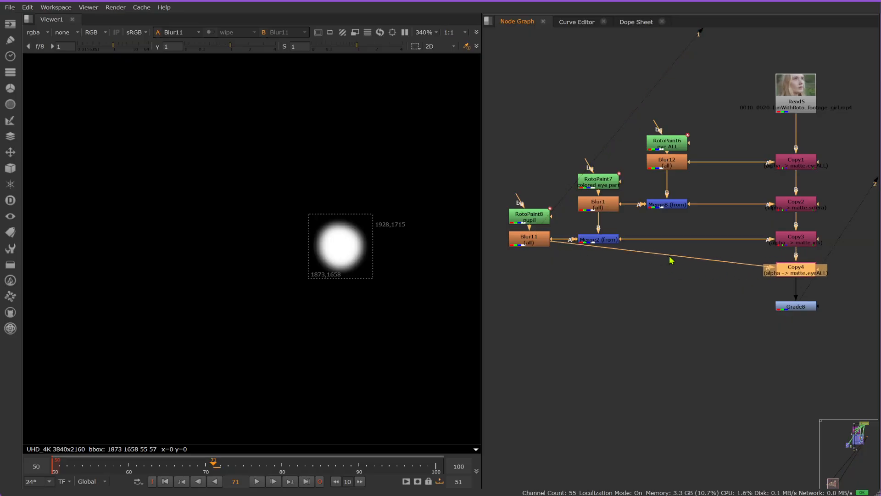
{"action": "left_click_drag", "start_coordinate": [665, 255], "coordinate": [531, 274], "text": "ctrl"}
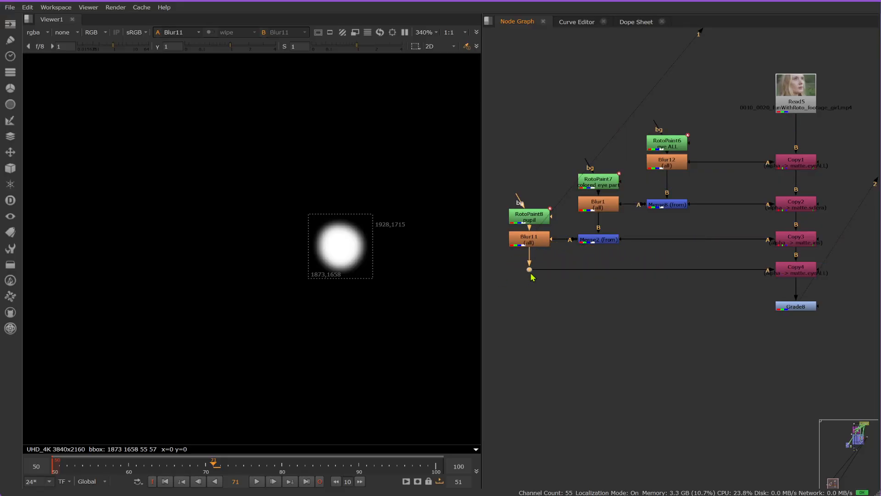
Step: Output Copy4's rgba.alpha to a new channel named matte.pupil and close its properties
{"action": "double_click", "coordinate": [799, 269]}
{"action": "left_click", "coordinate": [700, 248]}
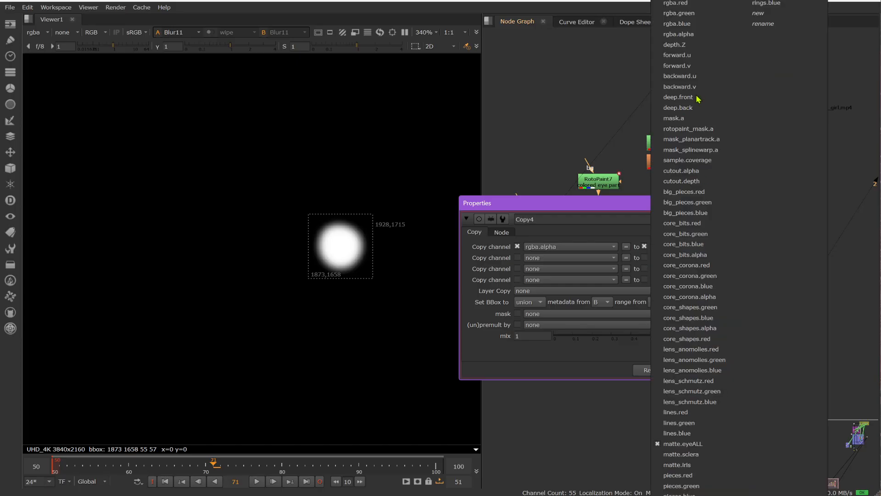
{"action": "left_click", "coordinate": [788, 20]}
{"action": "type", "text": "matt"}
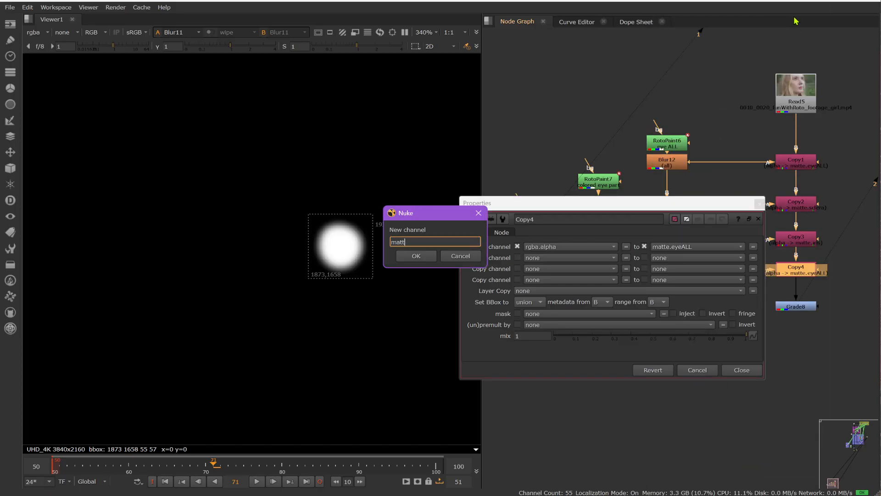
{"action": "type", "text": "e."}
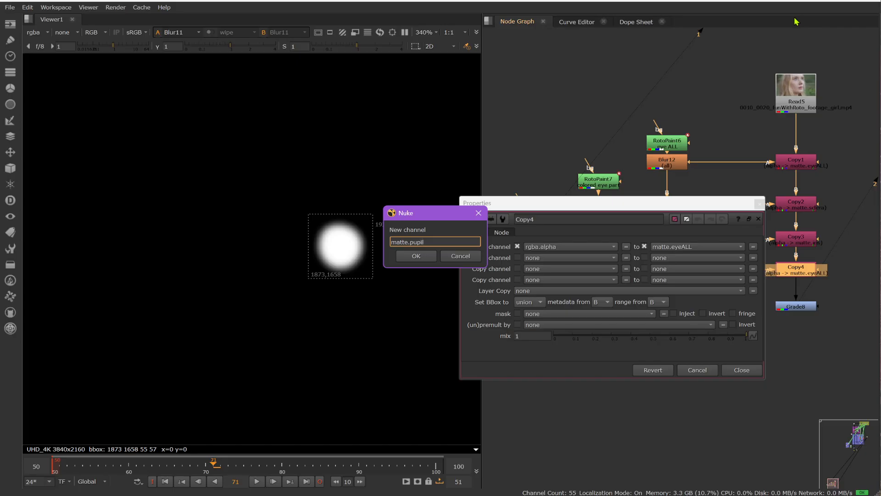
{"action": "type", "text": "pupil"}
{"action": "left_click", "coordinate": [417, 256]}
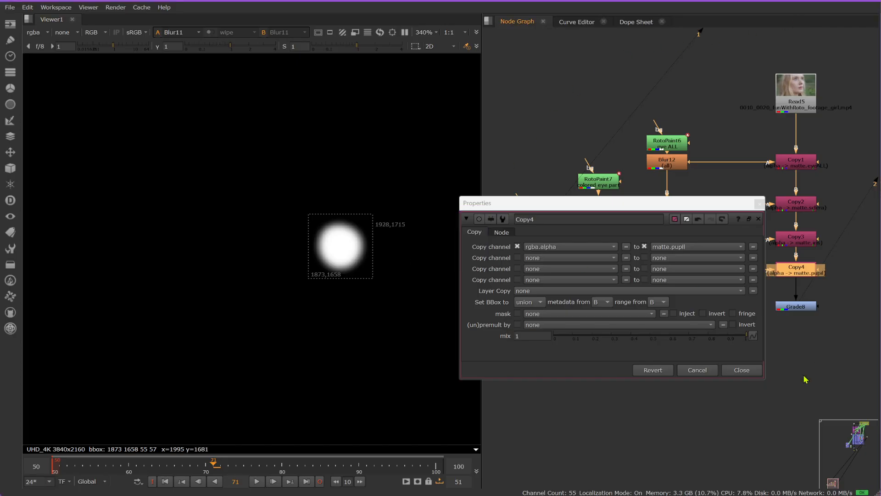
{"action": "left_click", "coordinate": [755, 374]}
Step: View Grade8's output, disable and re-enable the node to compare the image with and without it, and open its properties
{"action": "left_click", "coordinate": [811, 307]}
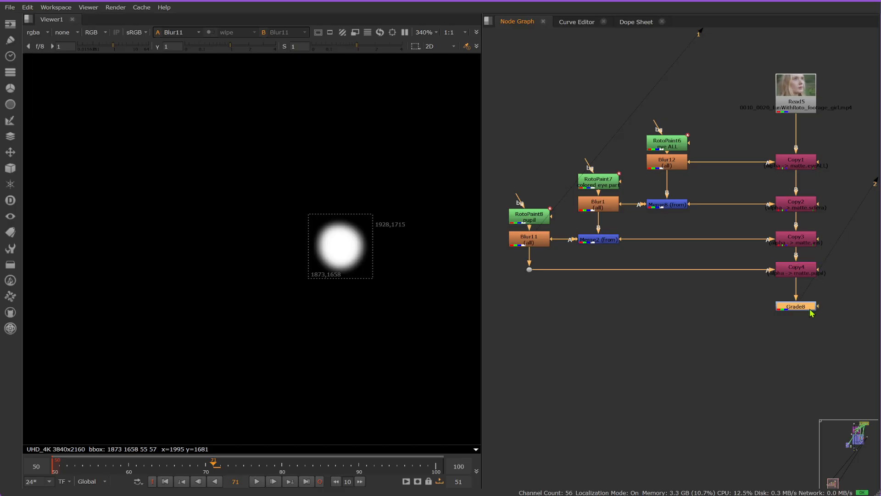
{"action": "middle_click_drag", "start_coordinate": [812, 312], "coordinate": [723, 281]}
{"action": "key", "text": "1"}
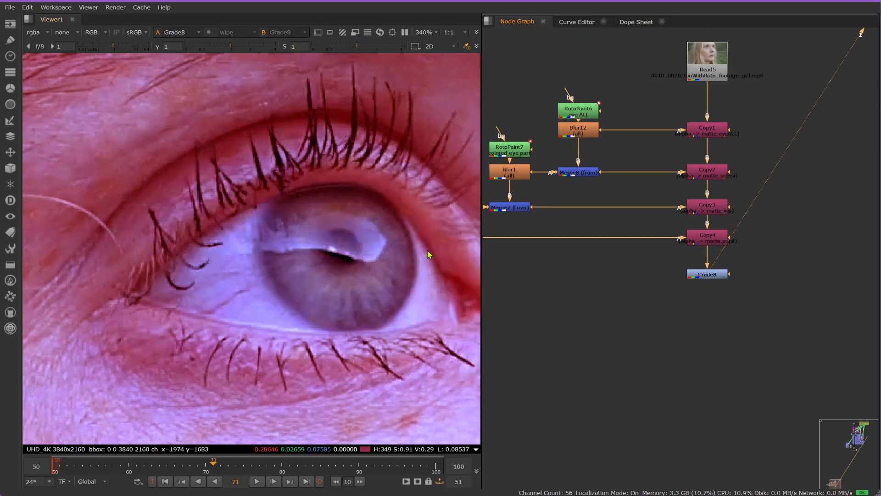
{"action": "left_click", "coordinate": [700, 275]}
{"action": "key", "text": "d"}
{"action": "key", "text": "d"}
{"action": "key", "text": "d"}
{"action": "key", "text": "d"}
{"action": "key", "text": "d"}
{"action": "key", "text": "d"}
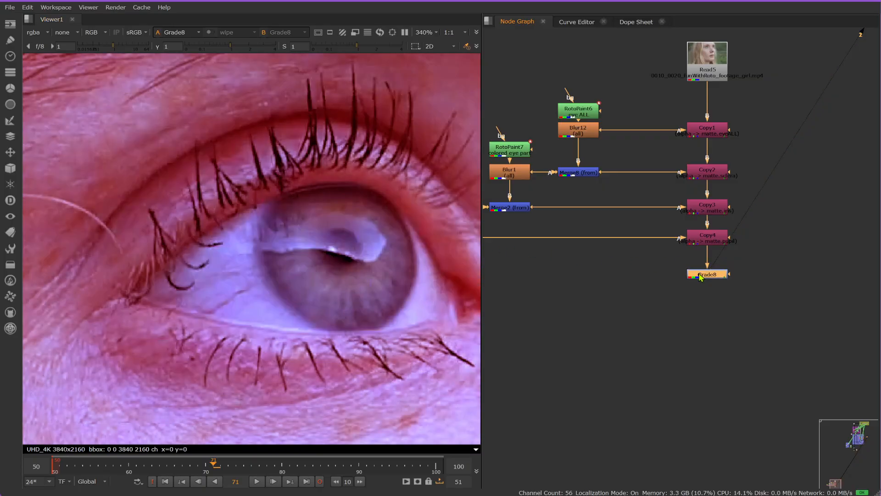
{"action": "double_click", "coordinate": [701, 277]}
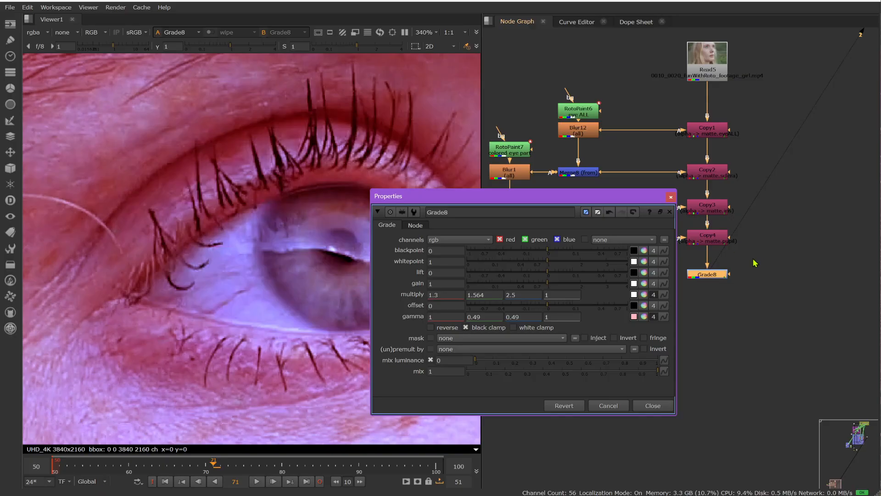
Step: Try masking Grade8 by connecting its mask input directly to Merge2
{"action": "left_click_drag", "start_coordinate": [730, 275], "coordinate": [852, 281]}
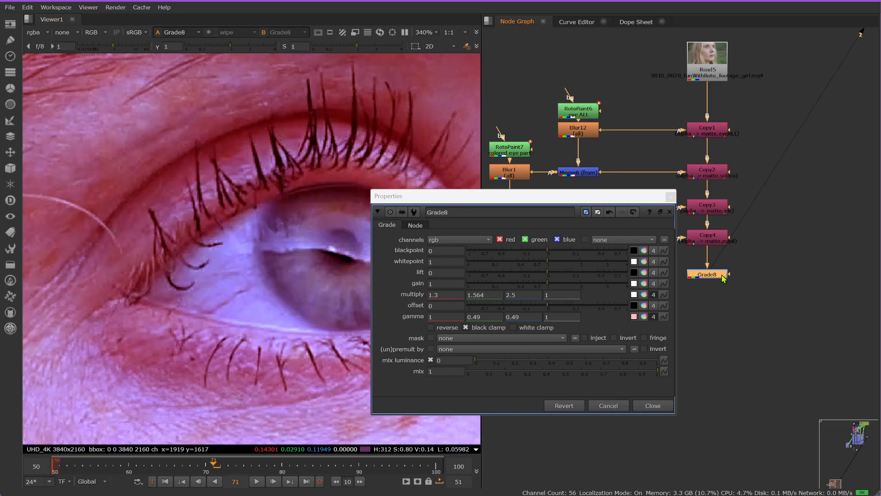
{"action": "scroll", "coordinate": [730, 266], "scroll_direction": "down", "scroll_amount": 4}
{"action": "left_click_drag", "start_coordinate": [728, 268], "coordinate": [708, 233]}
{"action": "scroll", "coordinate": [762, 239], "scroll_direction": "down", "scroll_amount": 4}
{"action": "scroll", "coordinate": [713, 243], "scroll_direction": "up", "scroll_amount": 4}
{"action": "scroll", "coordinate": [703, 228], "scroll_direction": "up", "scroll_amount": 3}
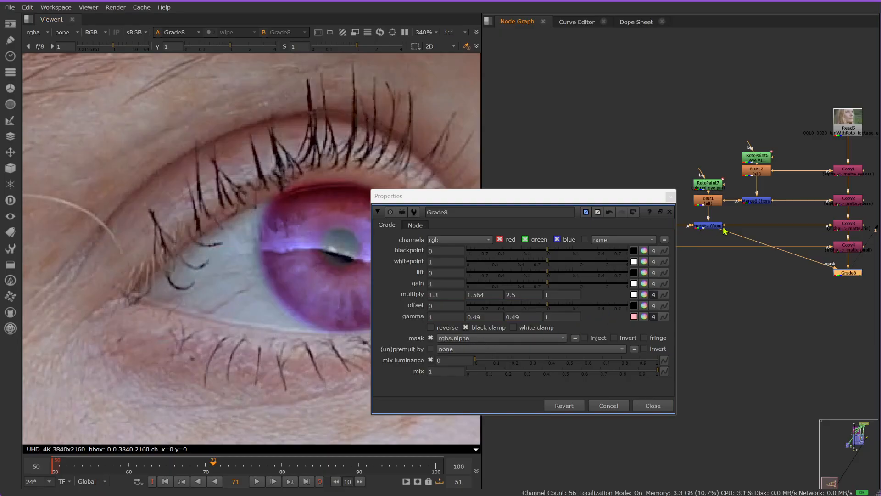
{"action": "left_click_drag", "start_coordinate": [726, 231], "coordinate": [780, 278]}
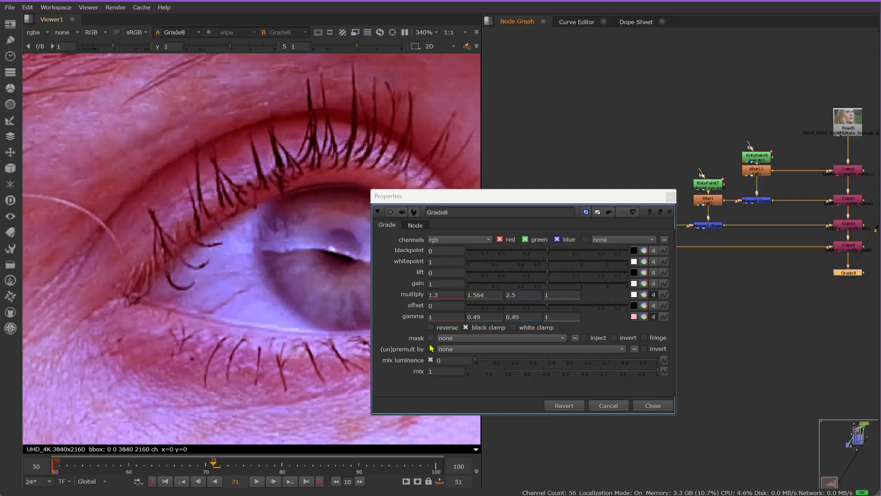
Step: Set Grade8's mask channel to matte.iris and move its properties window clear of the eye and the node
{"action": "left_click", "coordinate": [564, 339]}
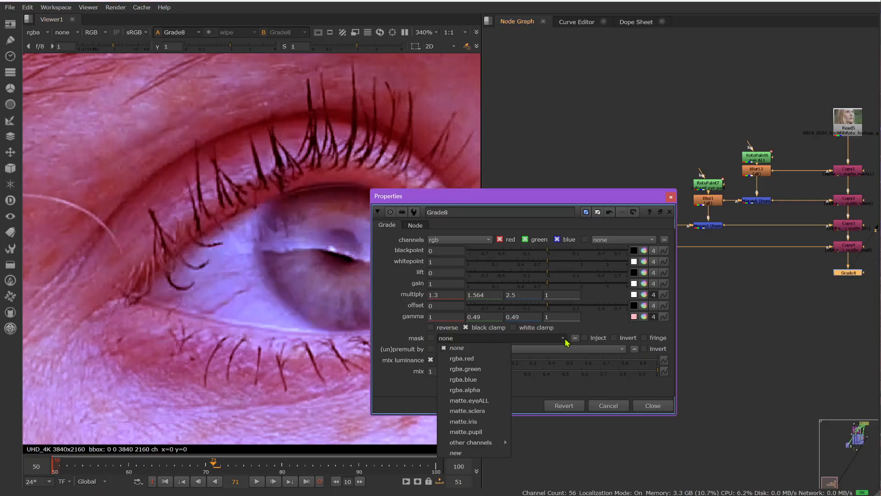
{"action": "left_click", "coordinate": [480, 421]}
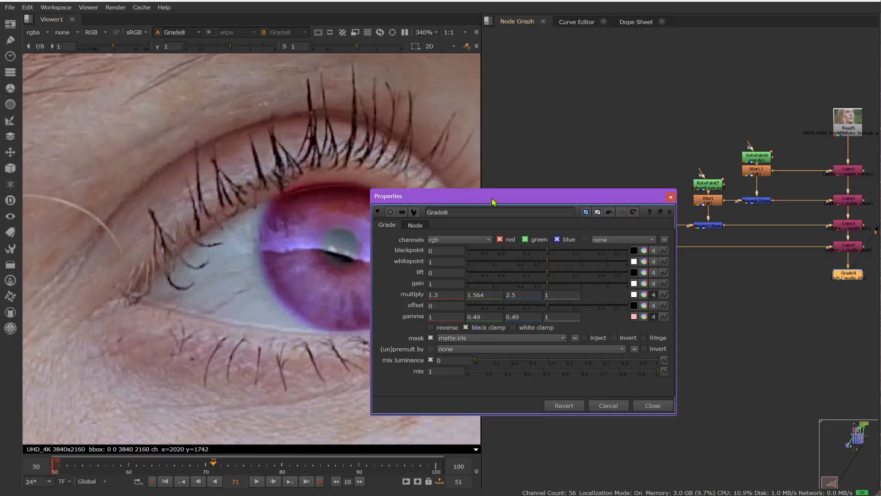
{"action": "left_click_drag", "start_coordinate": [550, 196], "coordinate": [628, 324]}
{"action": "middle_click_drag", "start_coordinate": [757, 264], "coordinate": [656, 189]}
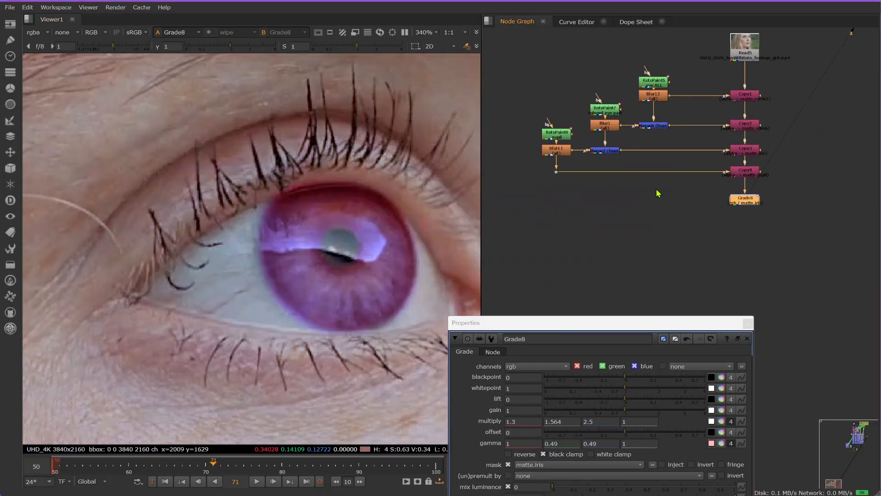
{"action": "scroll", "coordinate": [773, 189], "scroll_direction": "up", "scroll_amount": 5}
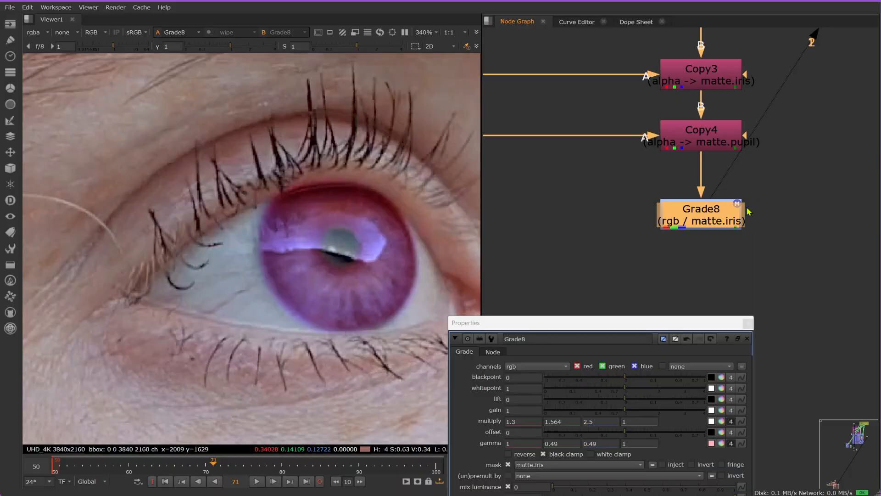
{"action": "left_click_drag", "start_coordinate": [687, 325], "coordinate": [763, 253]}
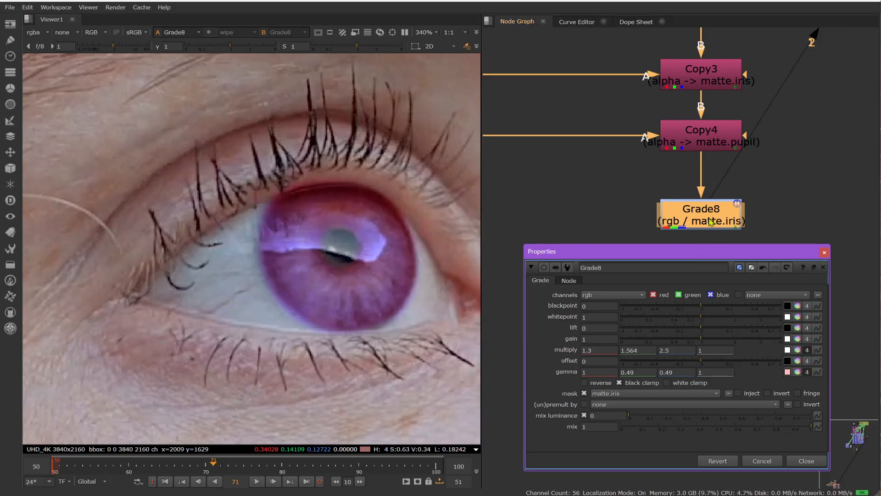
{"action": "scroll", "coordinate": [710, 222], "scroll_direction": "down", "scroll_amount": 5}
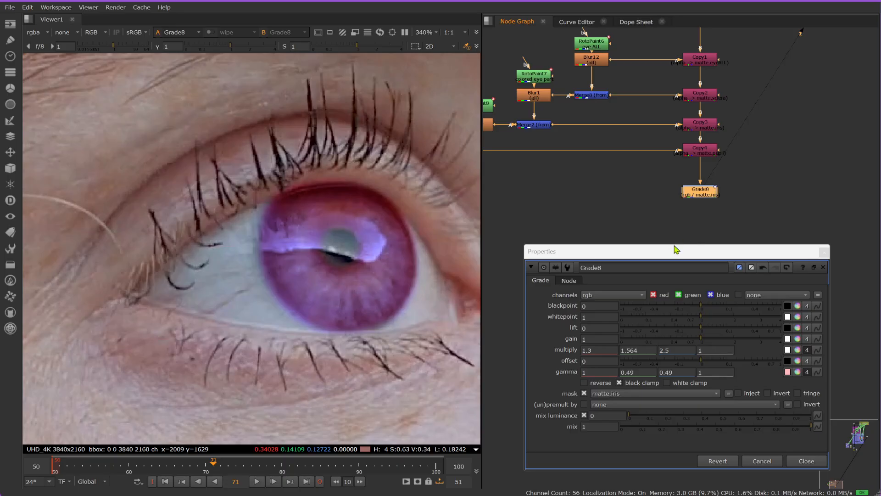
{"action": "scroll", "coordinate": [711, 197], "scroll_direction": "up", "scroll_amount": 3}
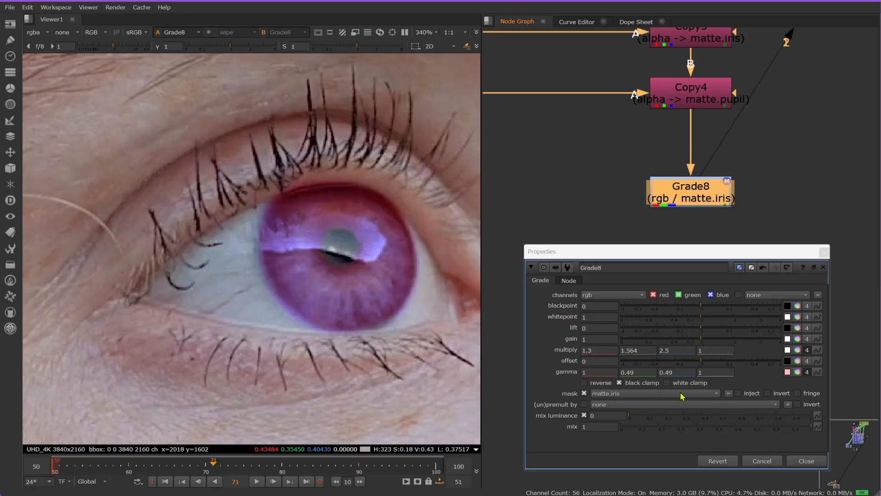
Step: Try inverting Grade8's matte.iris mask
{"action": "left_click", "coordinate": [767, 394]}
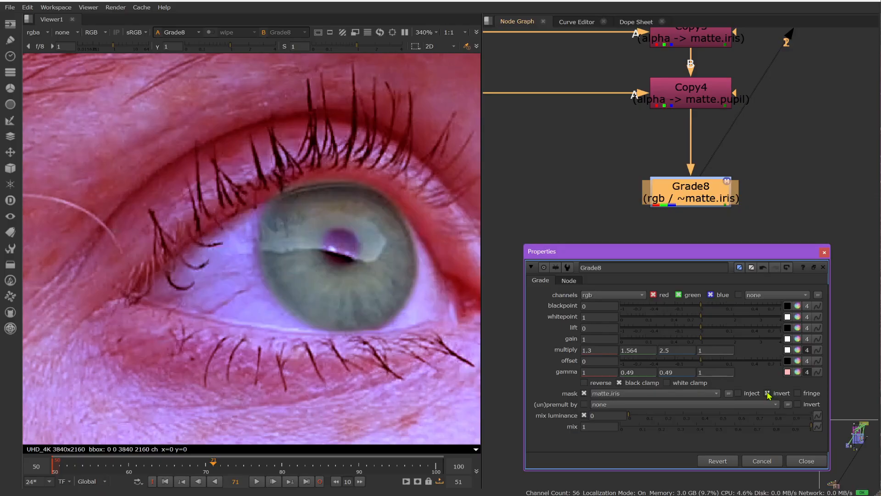
{"action": "left_click", "coordinate": [768, 394]}
{"action": "left_click", "coordinate": [768, 393]}
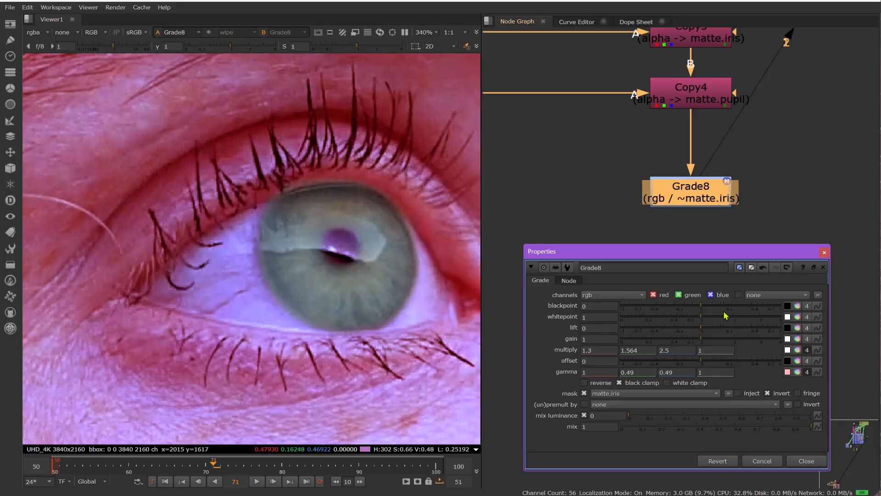
{"action": "left_click", "coordinate": [767, 394]}
Step: Add a second Grade node below Grade8, close Grade8's properties, and set the new node's mask to matte.sclera
{"action": "left_click", "coordinate": [678, 188]}
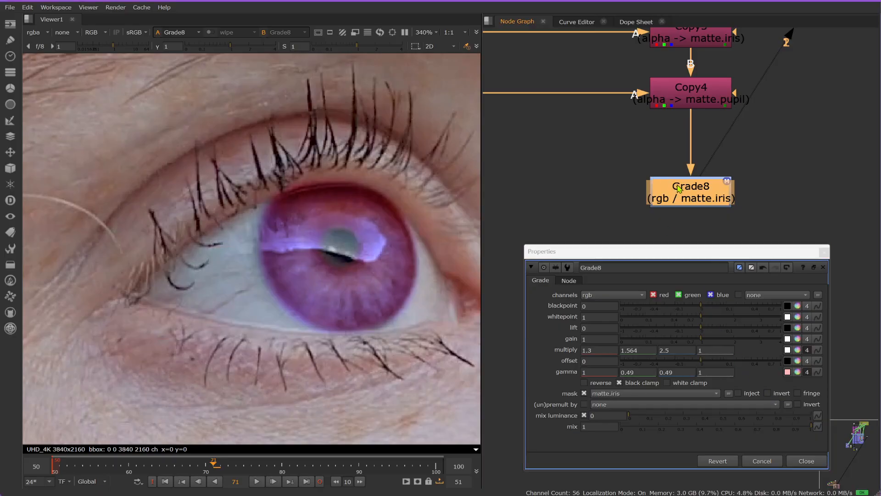
{"action": "key", "text": "g"}
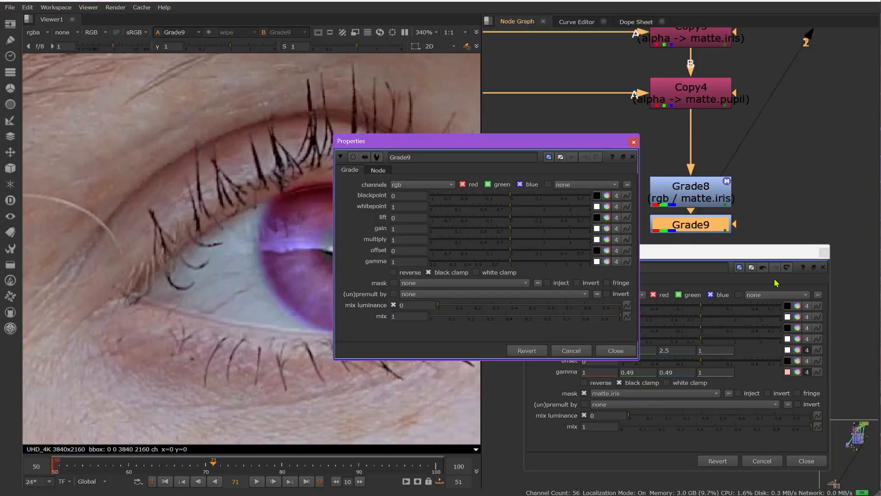
{"action": "left_click", "coordinate": [824, 252]}
{"action": "left_click_drag", "start_coordinate": [562, 144], "coordinate": [735, 278]}
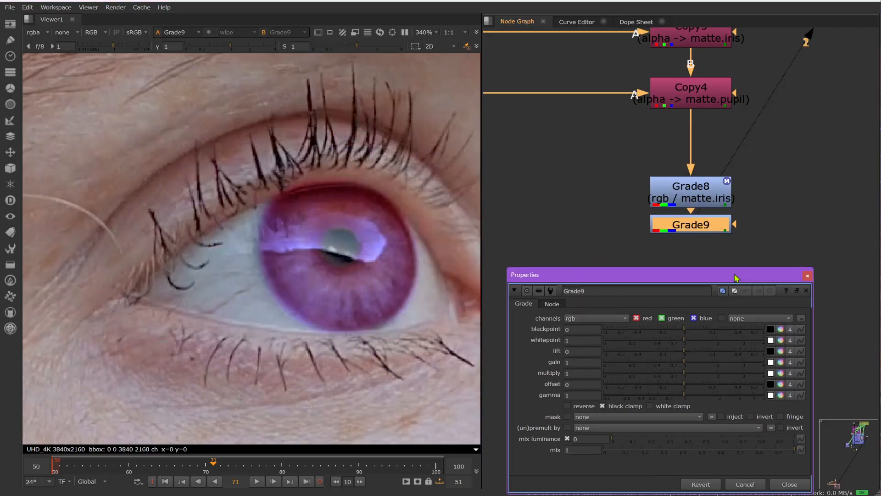
{"action": "left_click", "coordinate": [609, 417]}
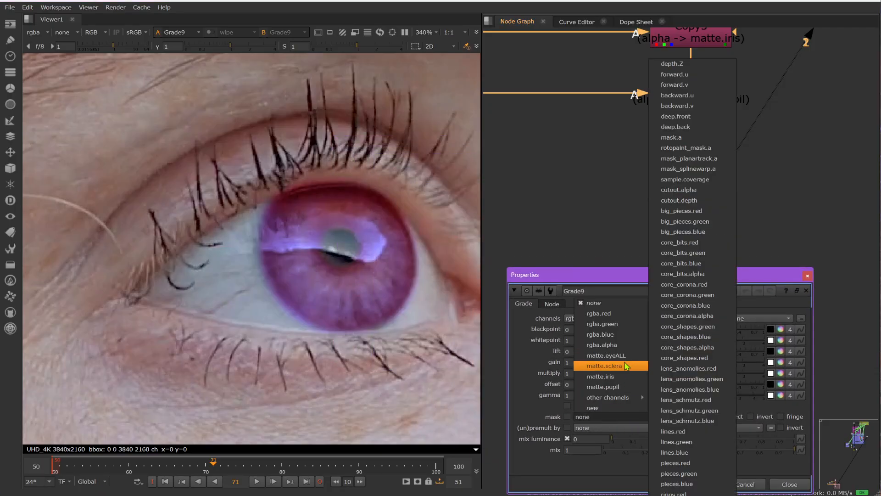
{"action": "left_click", "coordinate": [605, 366]}
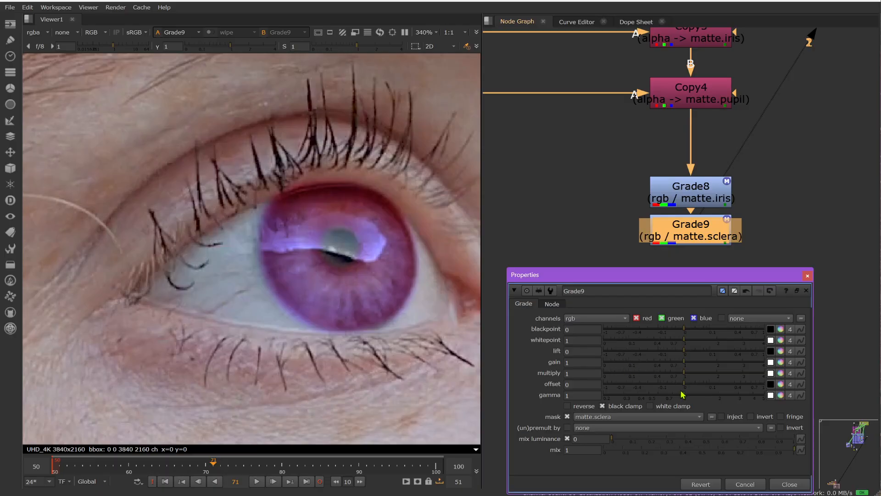
Step: Set Grade9's gamma to 0.58 and multiply to 1.62, and close its properties
{"action": "left_click_drag", "start_coordinate": [682, 394], "coordinate": [520, 376]}
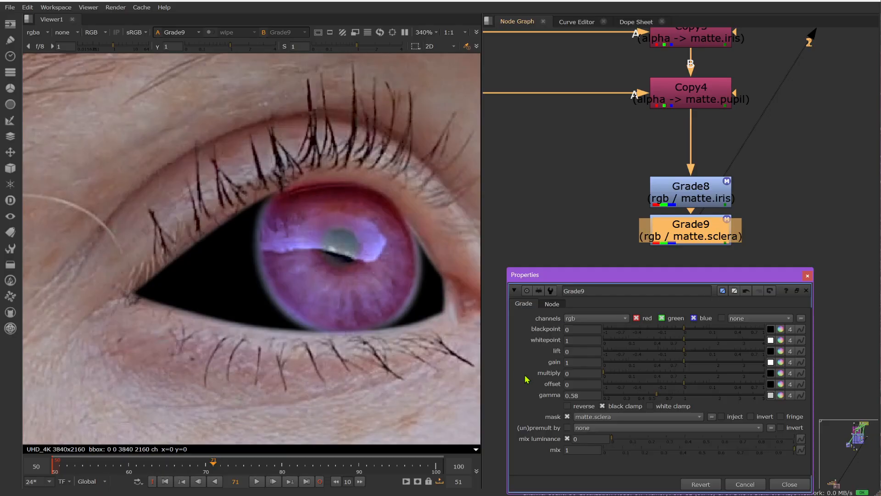
{"action": "key", "text": "ctrl+z"}
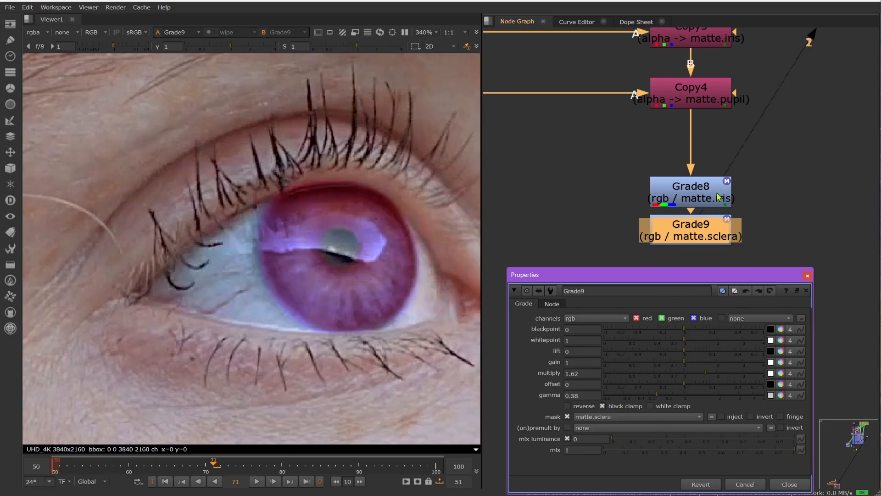
{"action": "scroll", "coordinate": [613, 181], "scroll_direction": "down", "scroll_amount": 4}
{"action": "middle_click_drag", "start_coordinate": [667, 157], "coordinate": [755, 267]}
{"action": "left_click", "coordinate": [806, 276]}
Step: Try reordering the Copy stack by moving Copy4 between Read5 and Copy1
{"action": "left_click", "coordinate": [736, 186]}
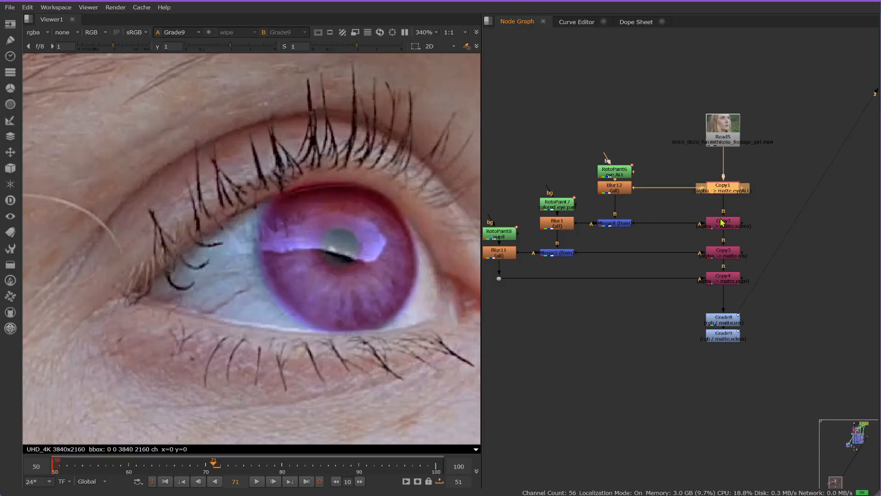
{"action": "left_click", "coordinate": [722, 222]}
{"action": "left_click", "coordinate": [723, 258]}
{"action": "left_click", "coordinate": [723, 281]}
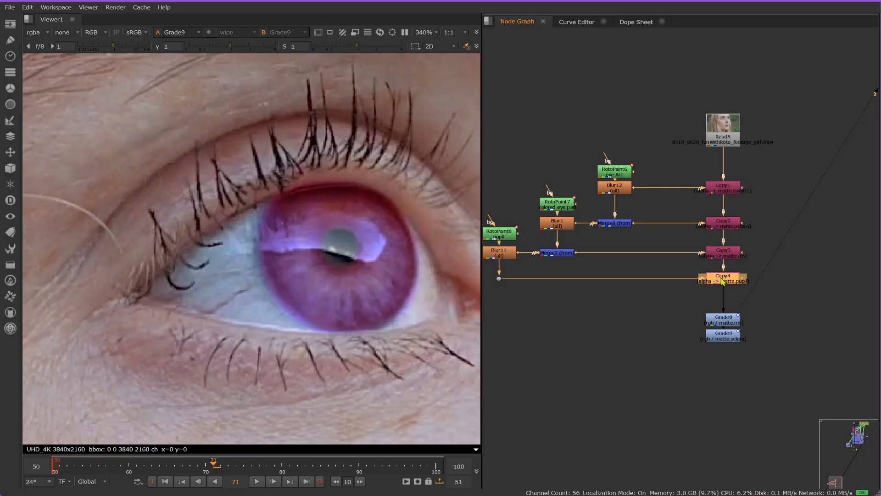
{"action": "left_click_drag", "start_coordinate": [723, 281], "coordinate": [730, 164]}
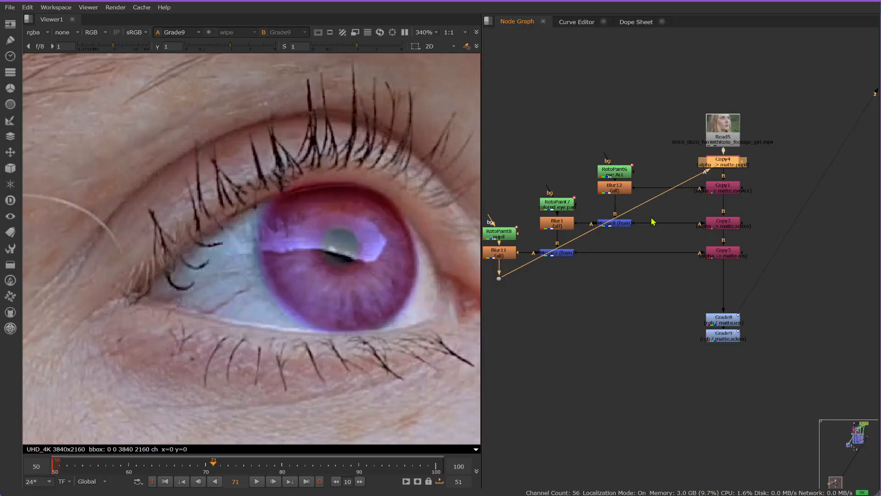
{"action": "key", "text": "ctrl+z"}
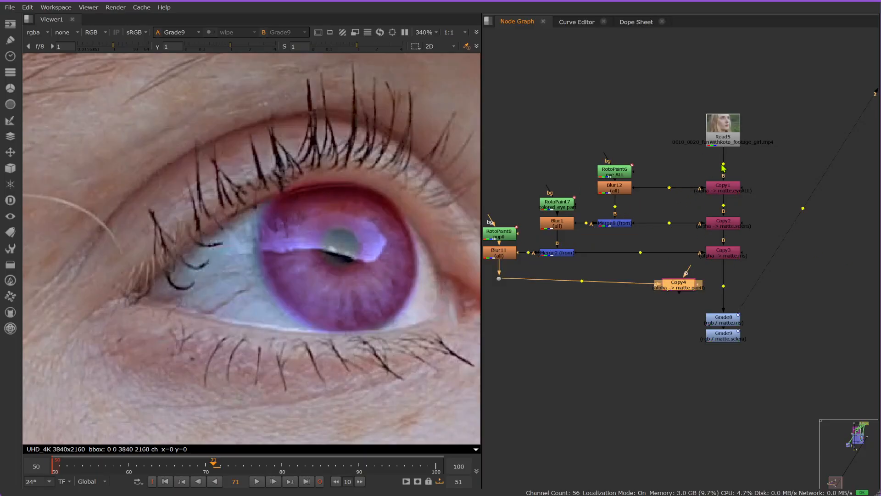
{"action": "key", "text": "ctrl+z"}
{"action": "key", "text": "ctrl+z"}
{"action": "key", "text": "ctrl+z"}
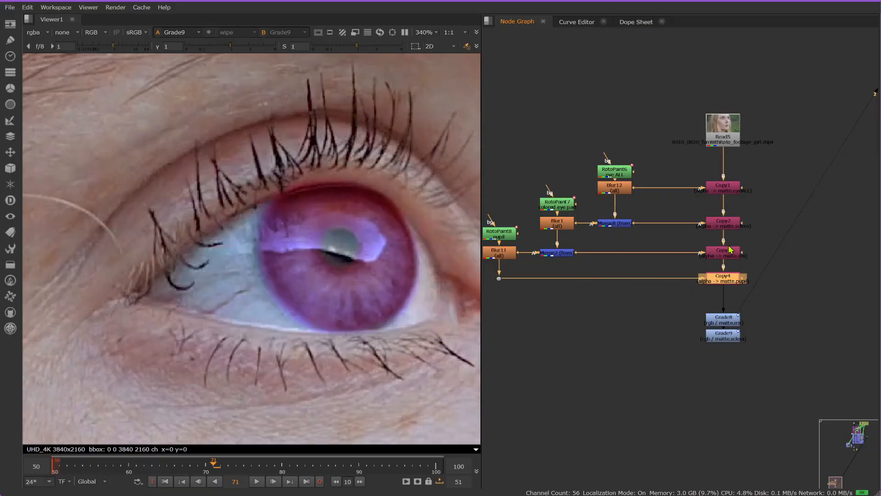
{"action": "left_click", "coordinate": [725, 144]}
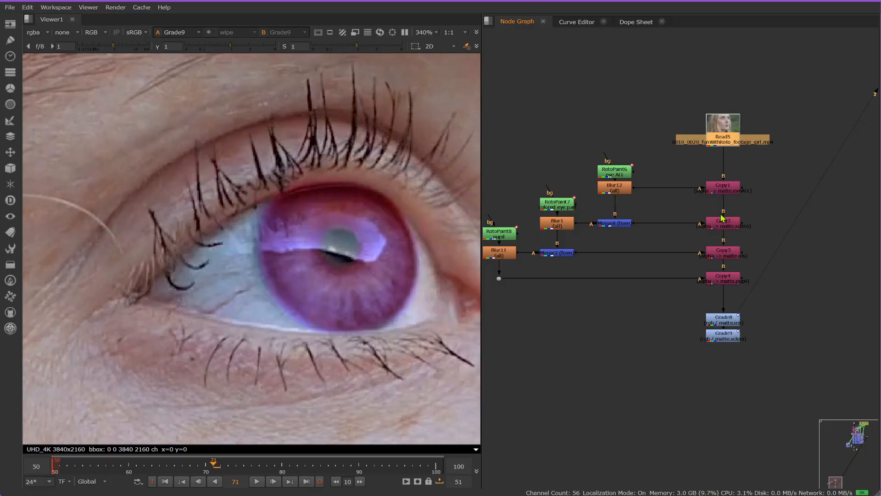
{"action": "left_click", "coordinate": [724, 188]}
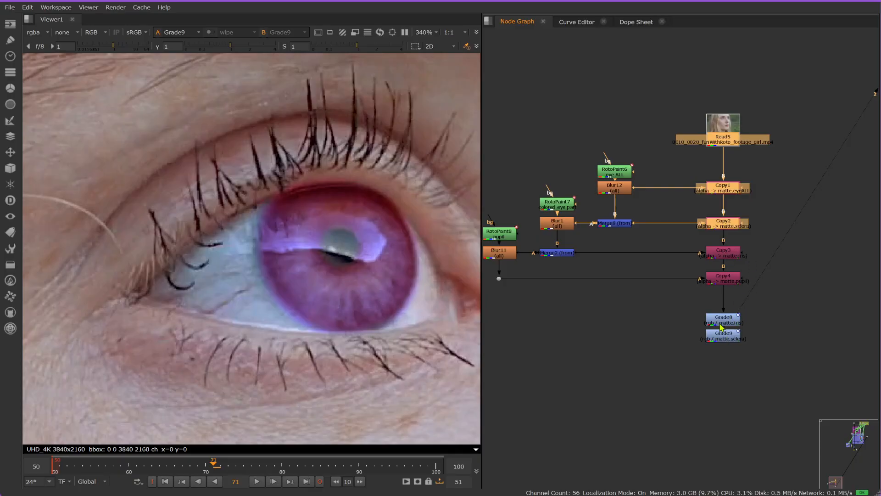
{"action": "key", "text": "alt+Tab"}
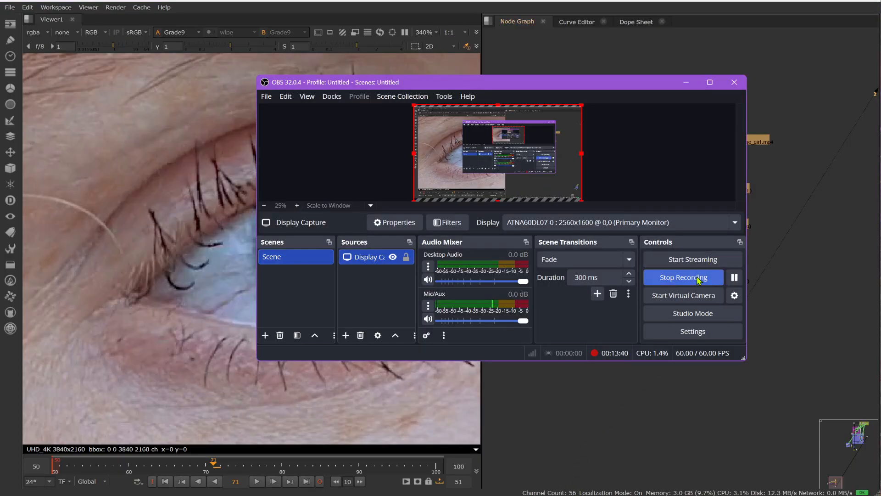